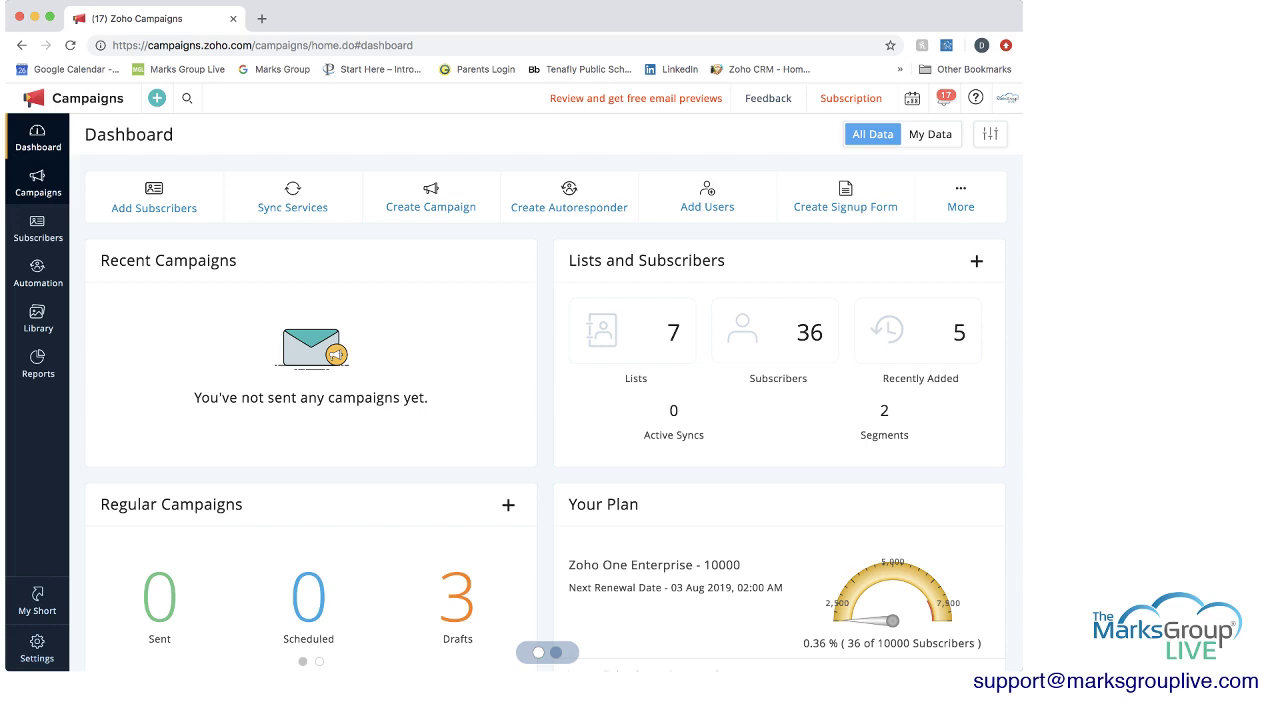
# Step: Create a new regular email campaign named "Sample Video Welcome Campaign"
pyautogui.moveTo(38, 183)
pyautogui.click(131, 177)
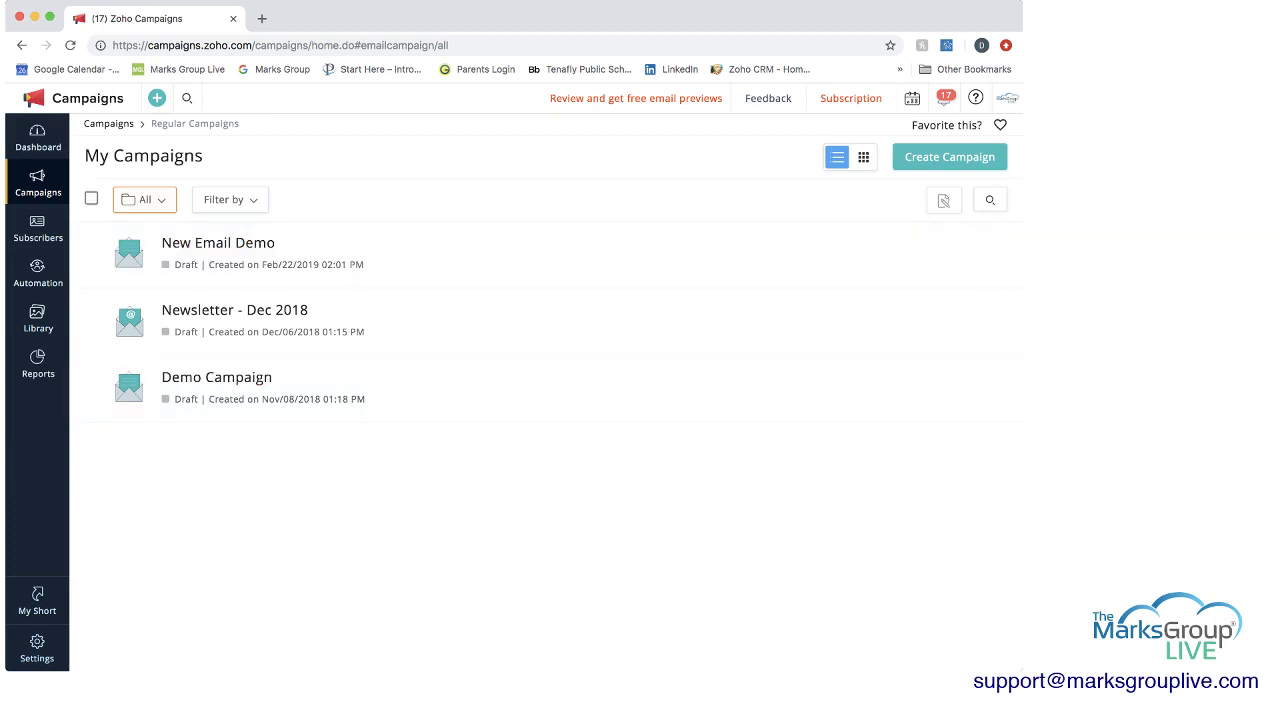
pyautogui.click(949, 157)
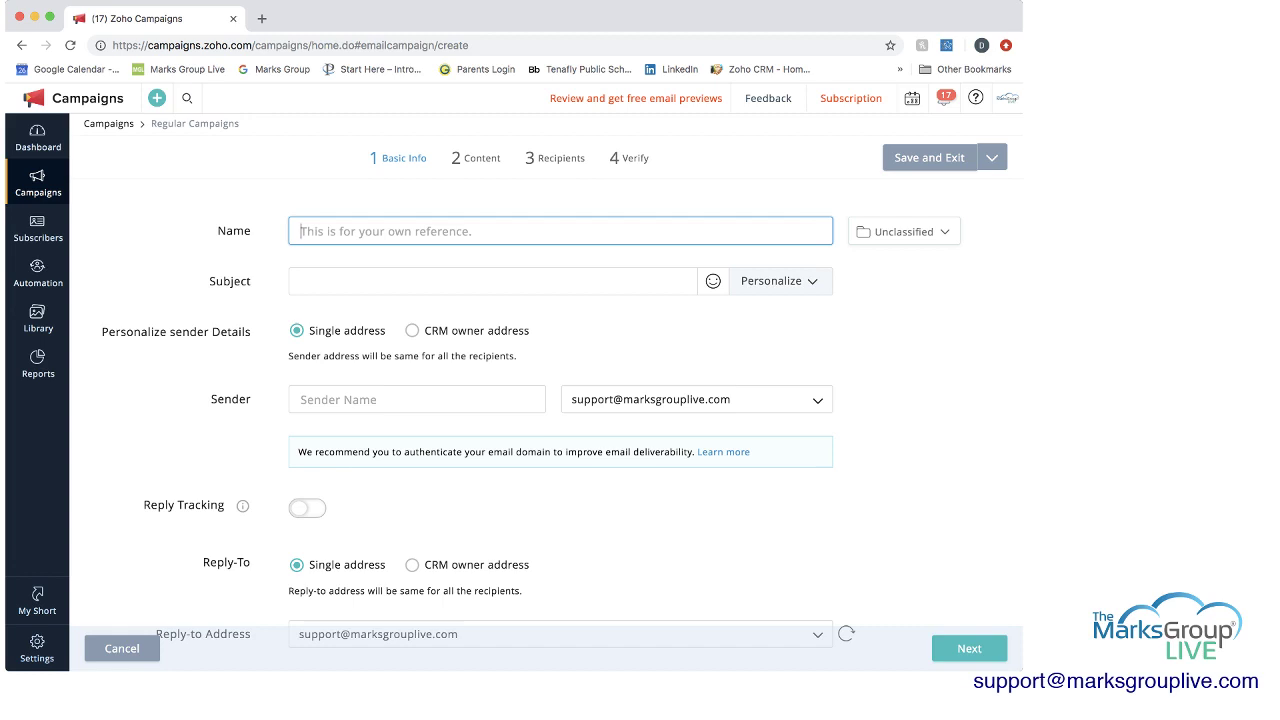
pyautogui.write('Sample V')
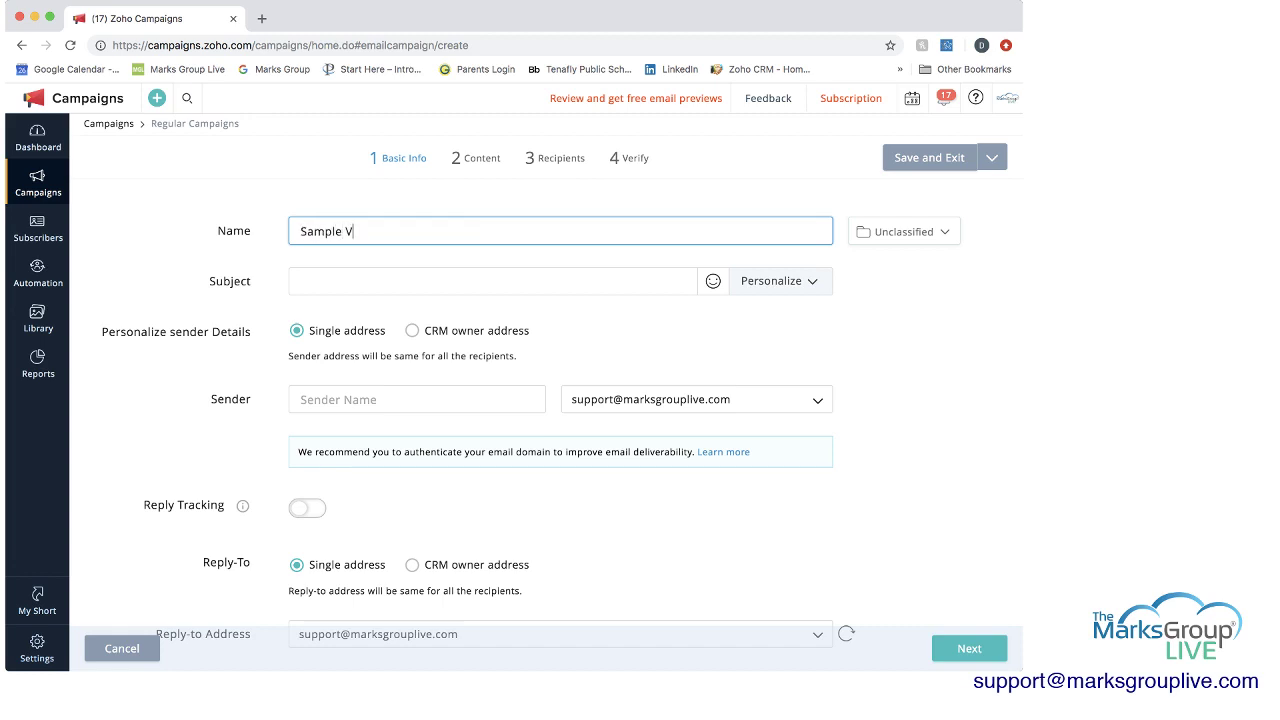
pyautogui.write('ideo Welcome Campaign')
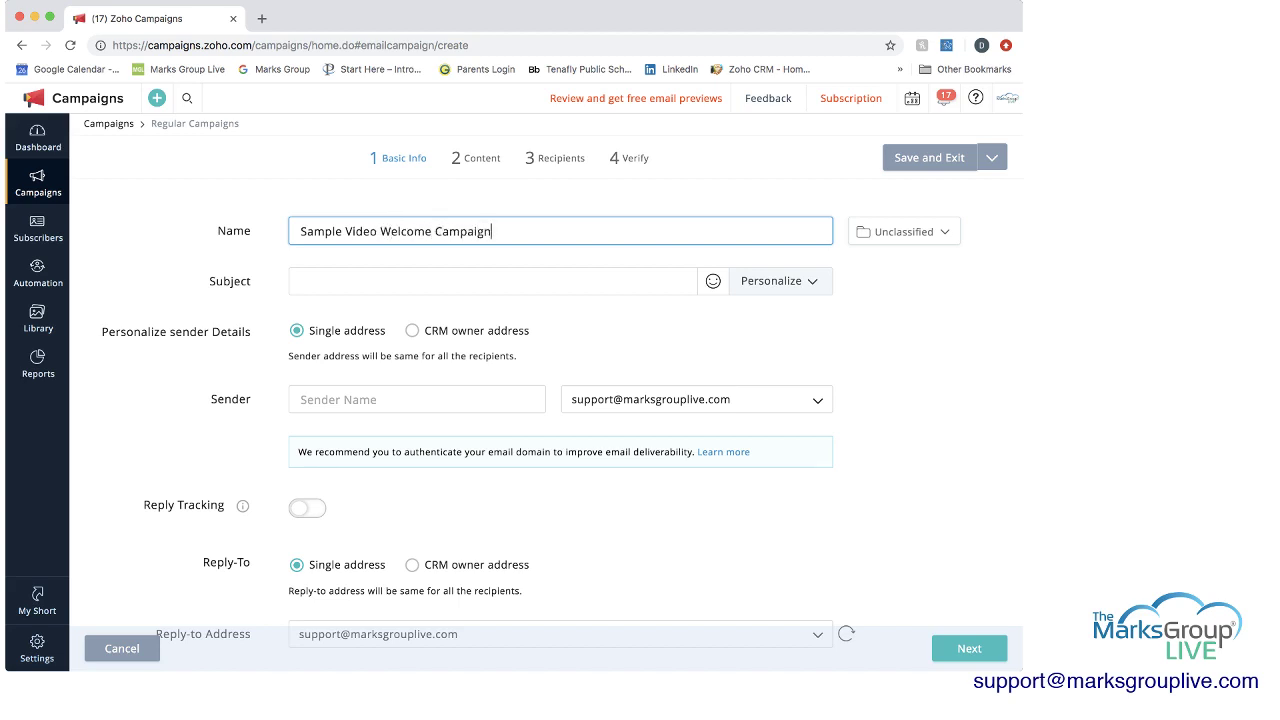
# Step: Set the subject to "Welcome" followed by the subscriber's first name merge tag
pyautogui.click(301, 281)
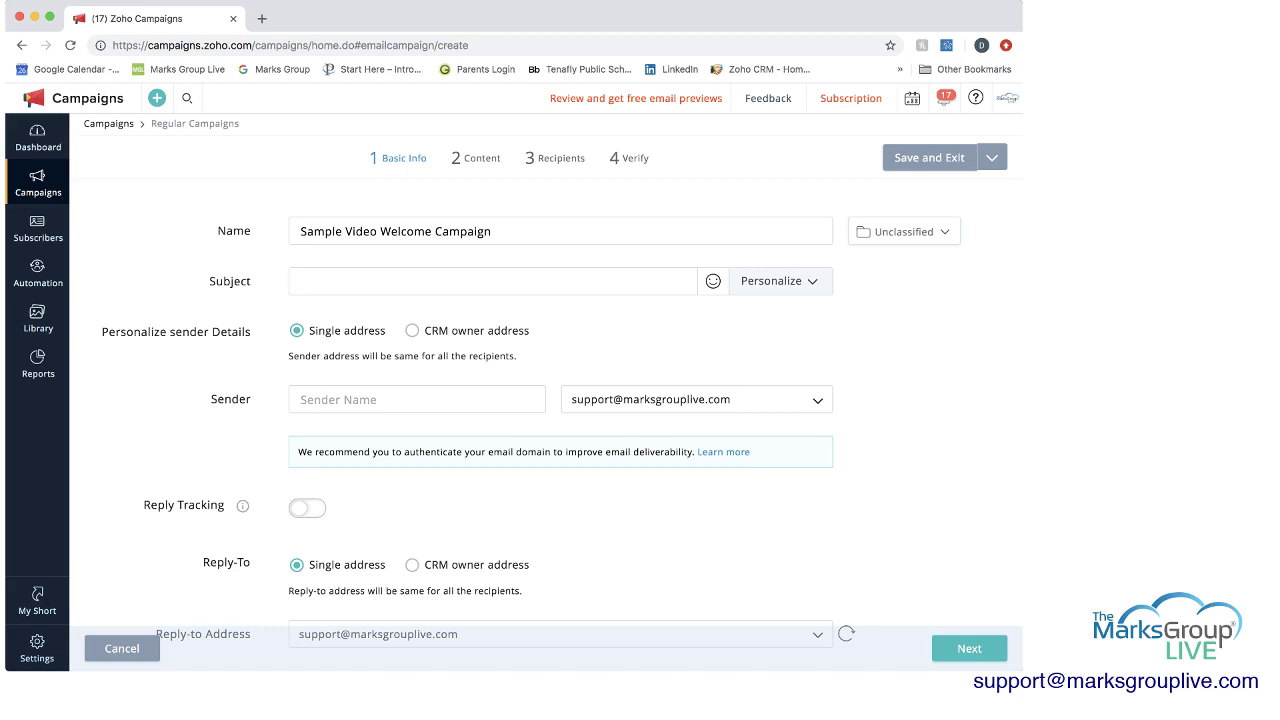
pyautogui.write('Welcome')
pyautogui.click(780, 277)
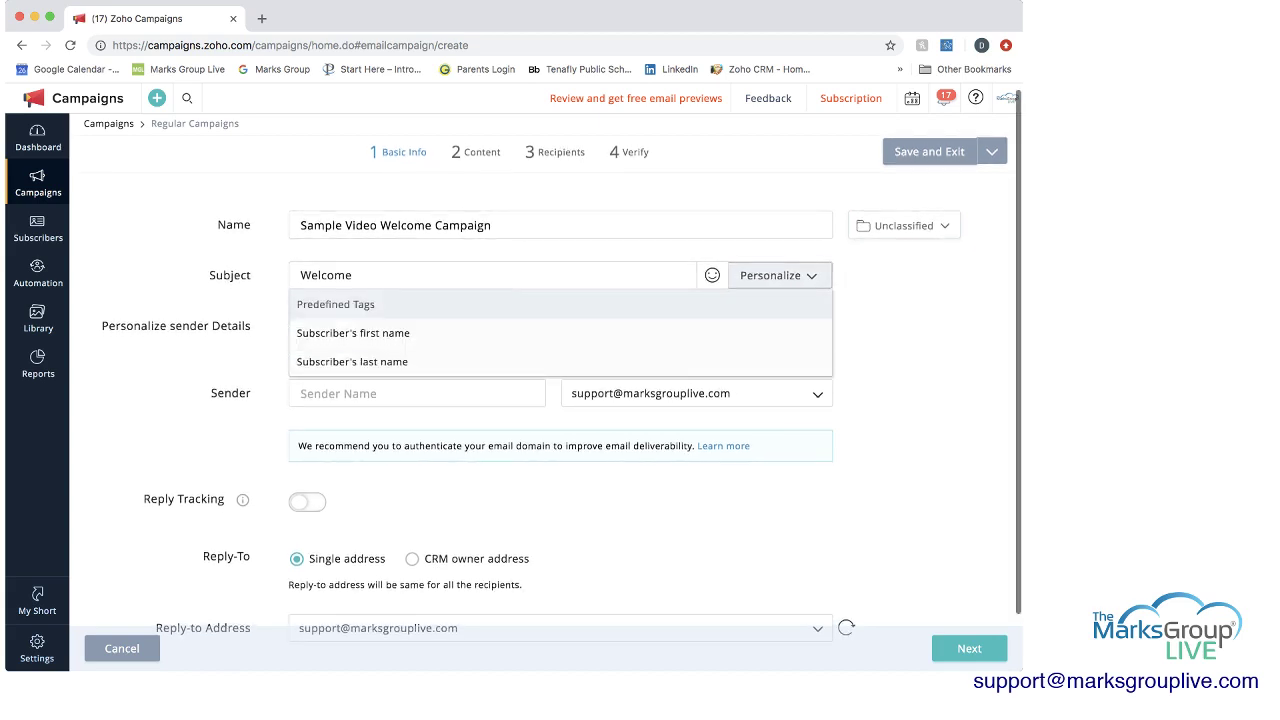
pyautogui.click(353, 337)
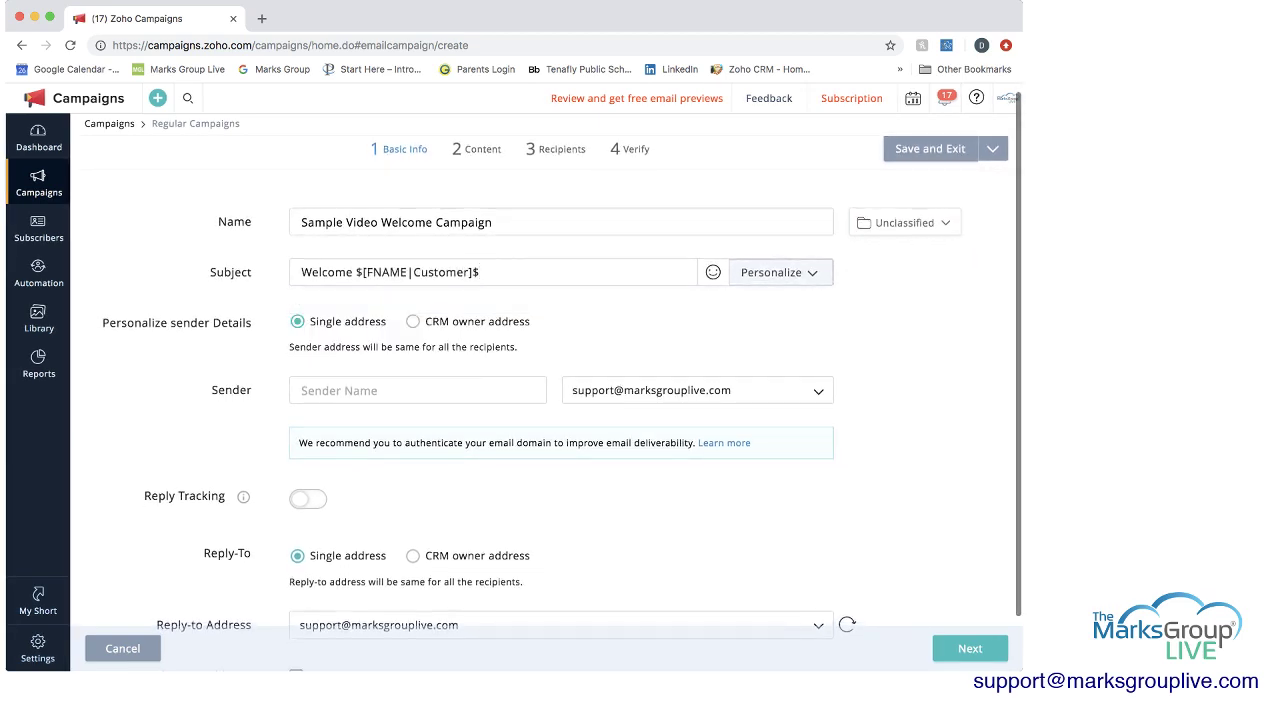
# Step: Use the CRM owner address for both the sender details and Reply-To, and proceed to the content stage
pyautogui.scroll(-1, 412, 320)
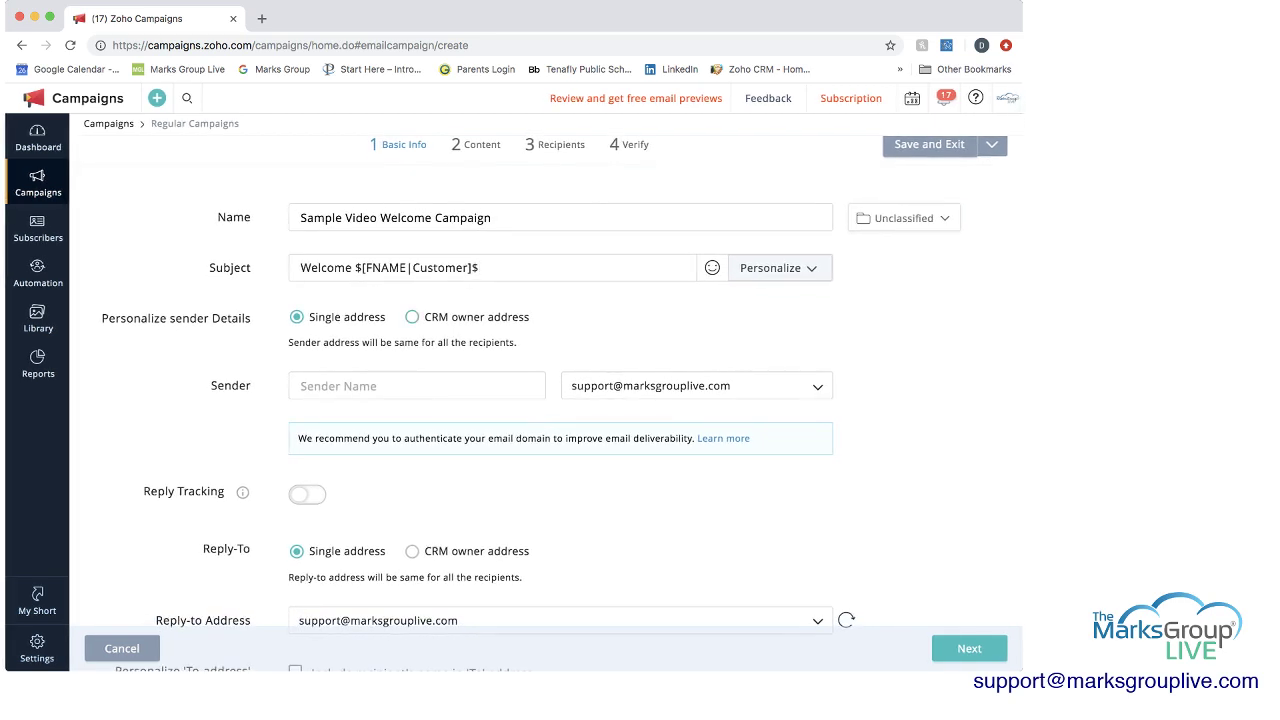
pyautogui.click(412, 316)
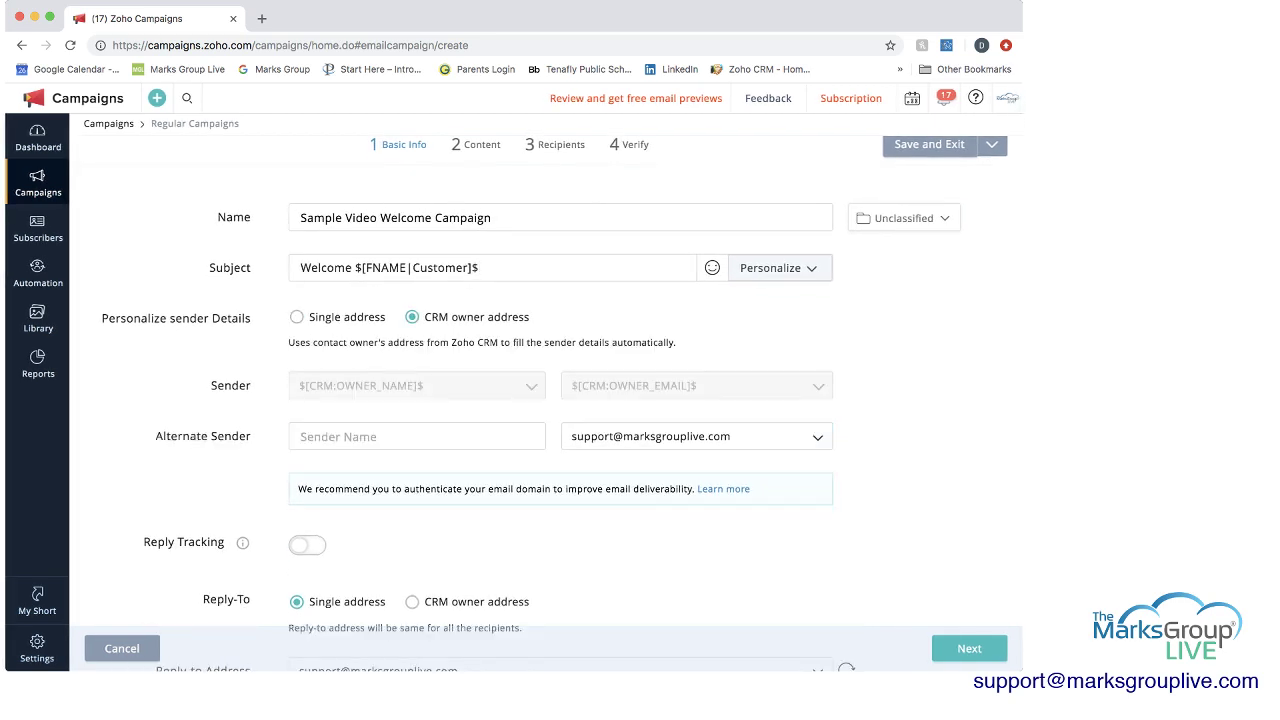
pyautogui.scroll(-1, 412, 316)
pyautogui.scroll(-4, 550, 400)
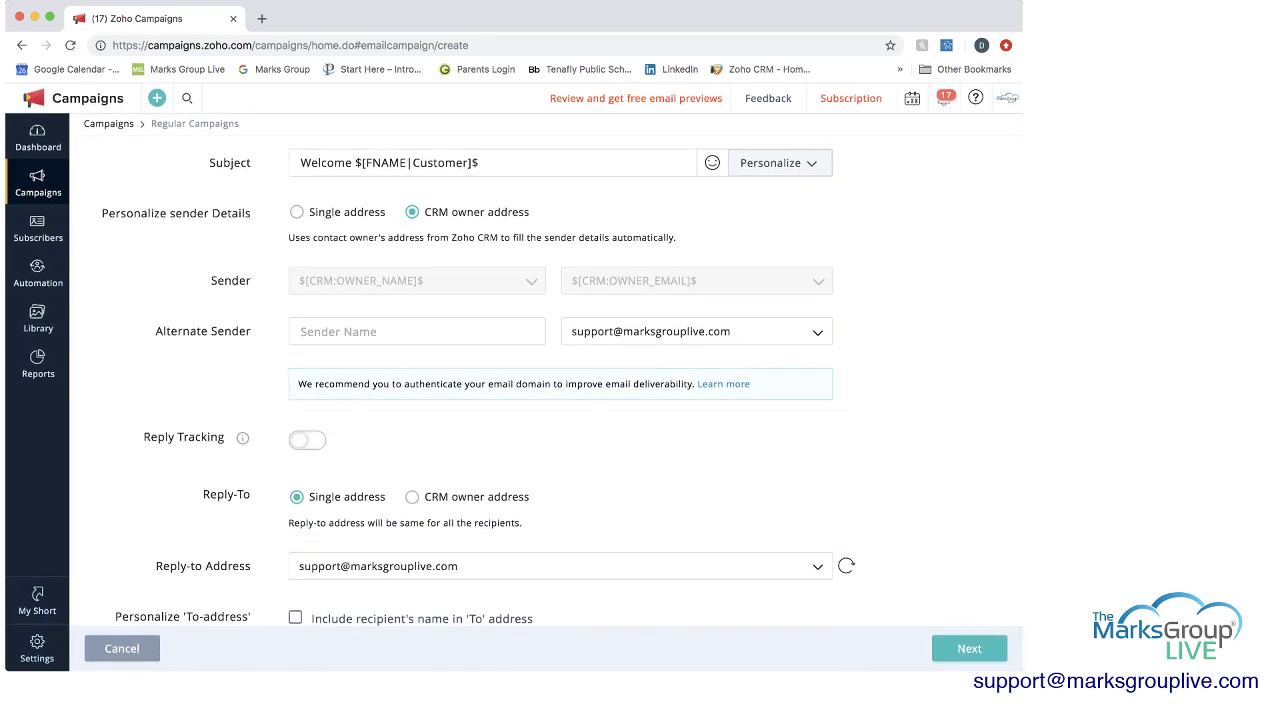
pyautogui.click(412, 496)
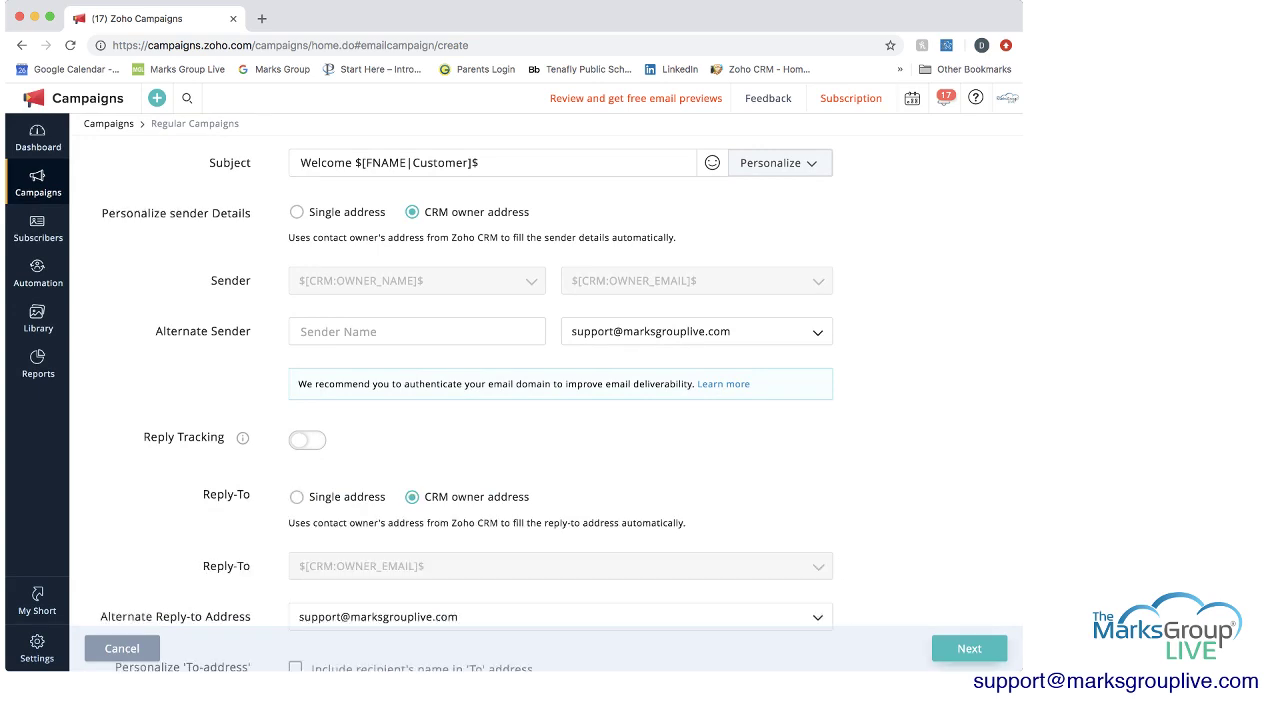
pyautogui.click(969, 648)
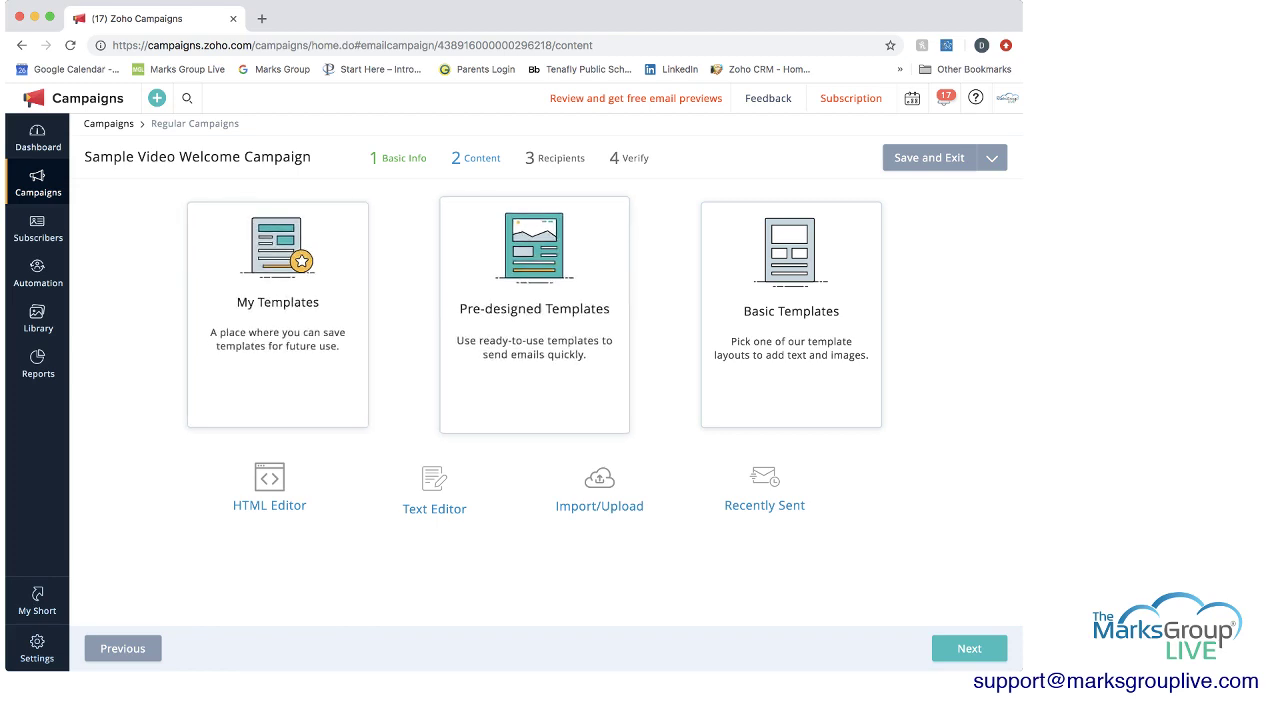
# Step: Look through the pre-designed templates by category, such as Business, Seasons, Holidays and Welcome, and return to the content options
pyautogui.click(534, 310)
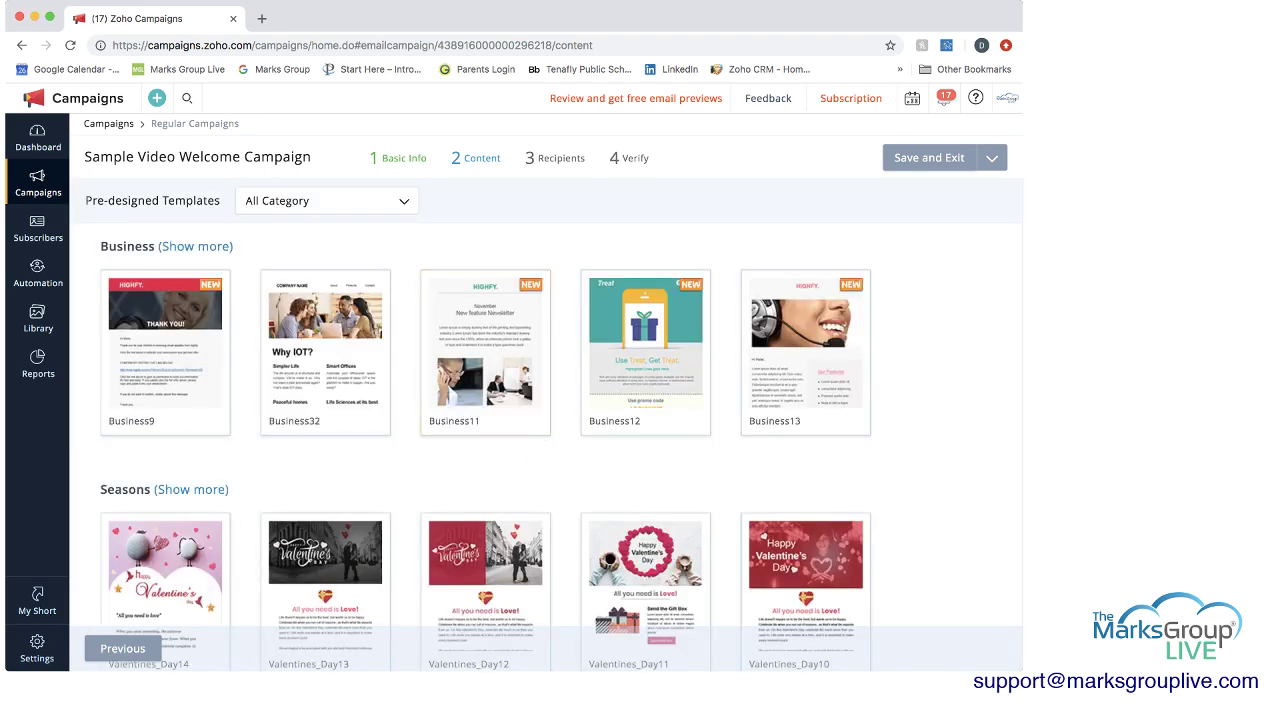
pyautogui.click(327, 201)
pyautogui.click(327, 201)
pyautogui.scroll(-2, 486, 284)
pyautogui.scroll(-8, 485, 260)
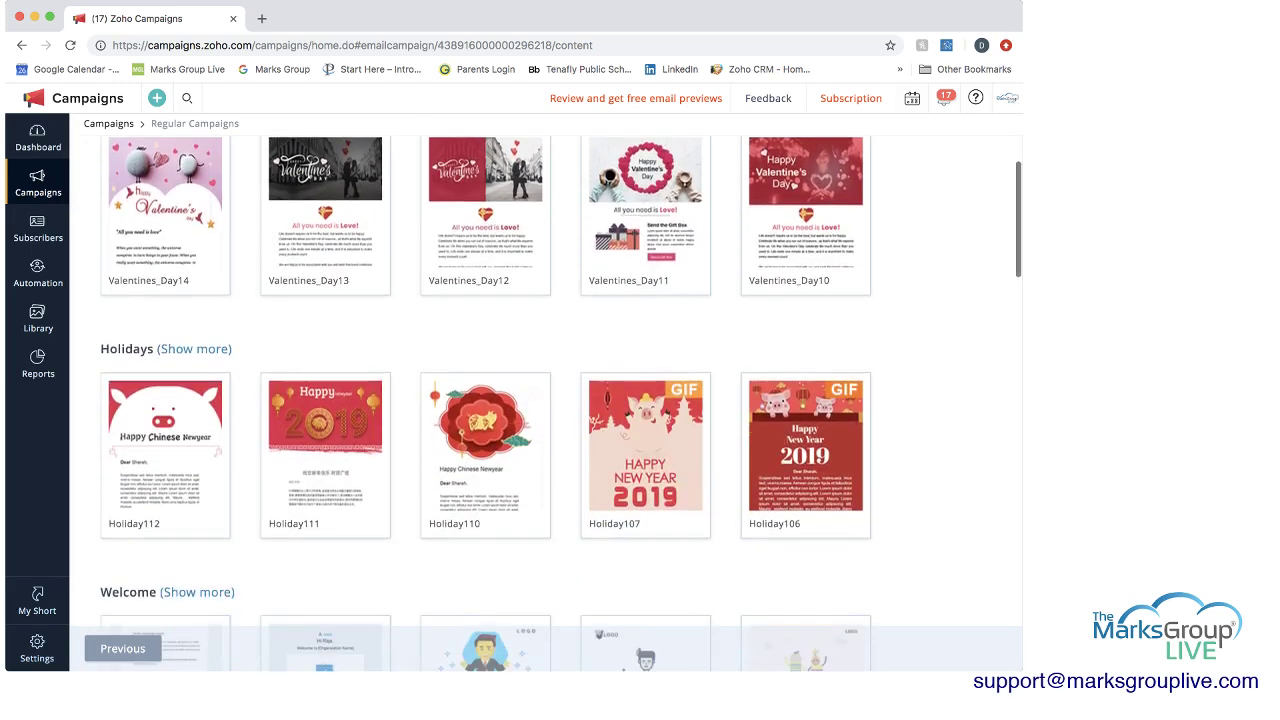
pyautogui.scroll(-3, 485, 290)
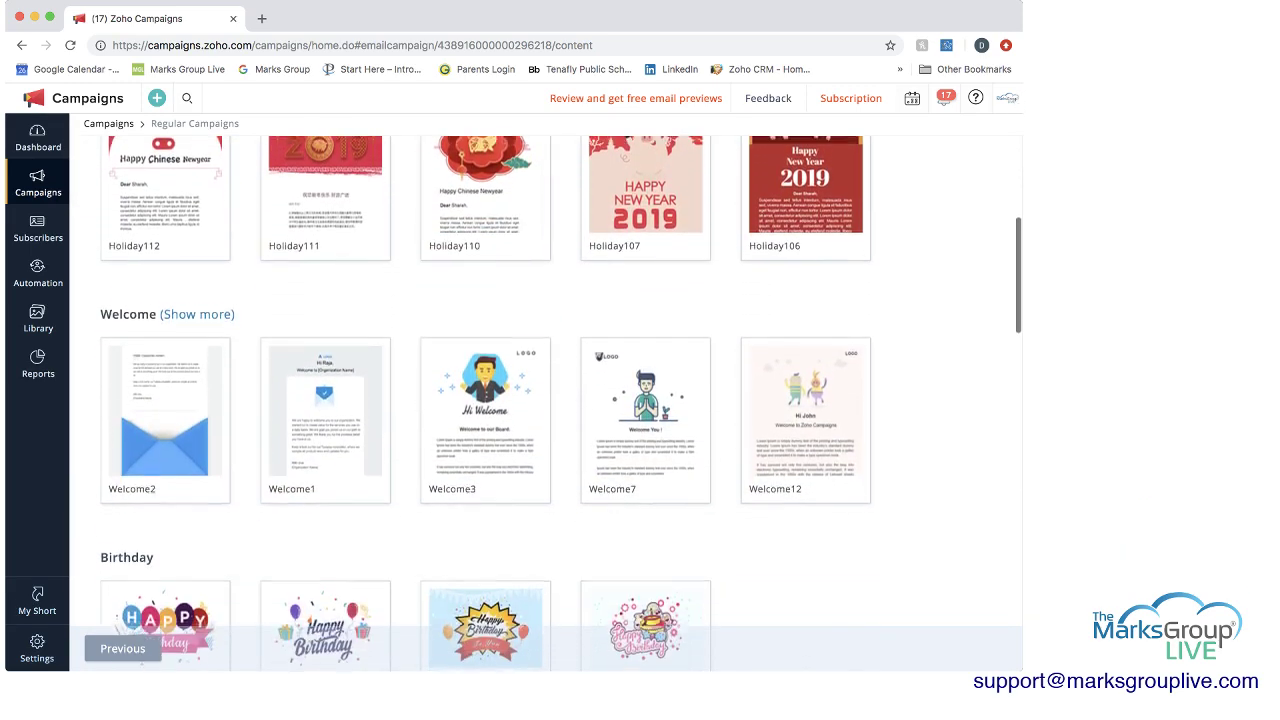
pyautogui.scroll(10, 485, 290)
pyautogui.scroll(2, 190, 285)
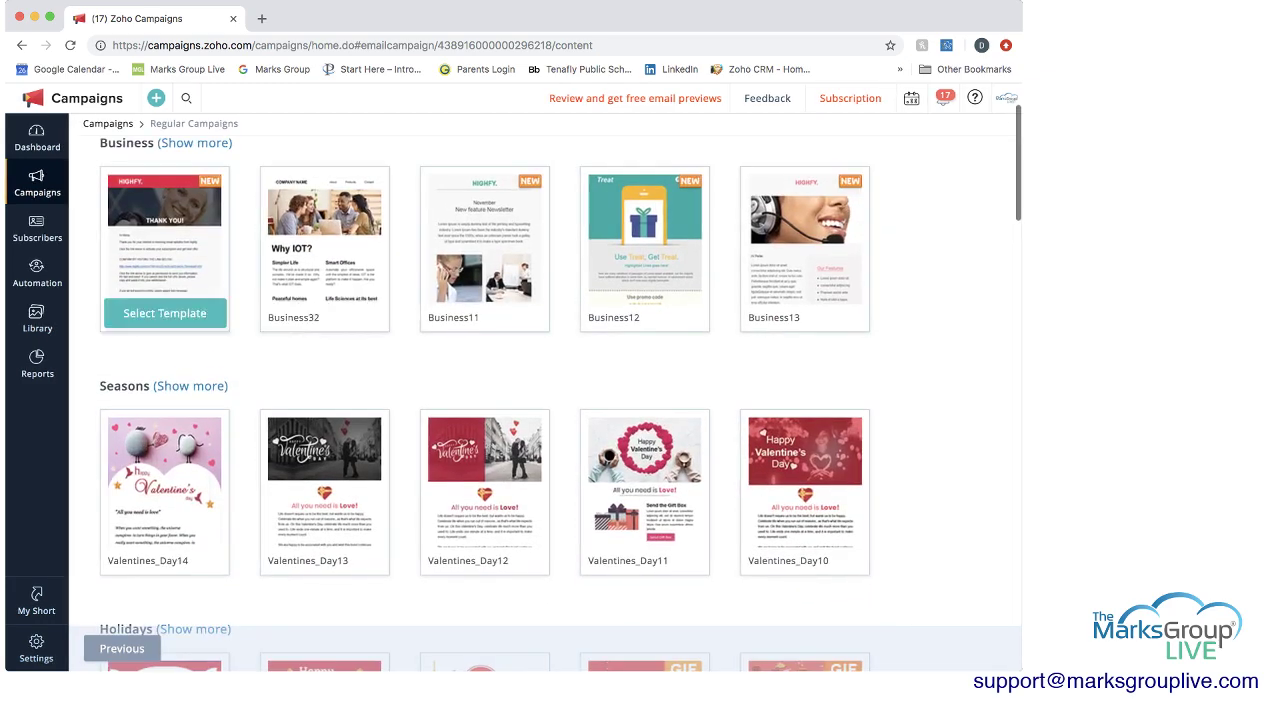
pyautogui.scroll(2, 325, 350)
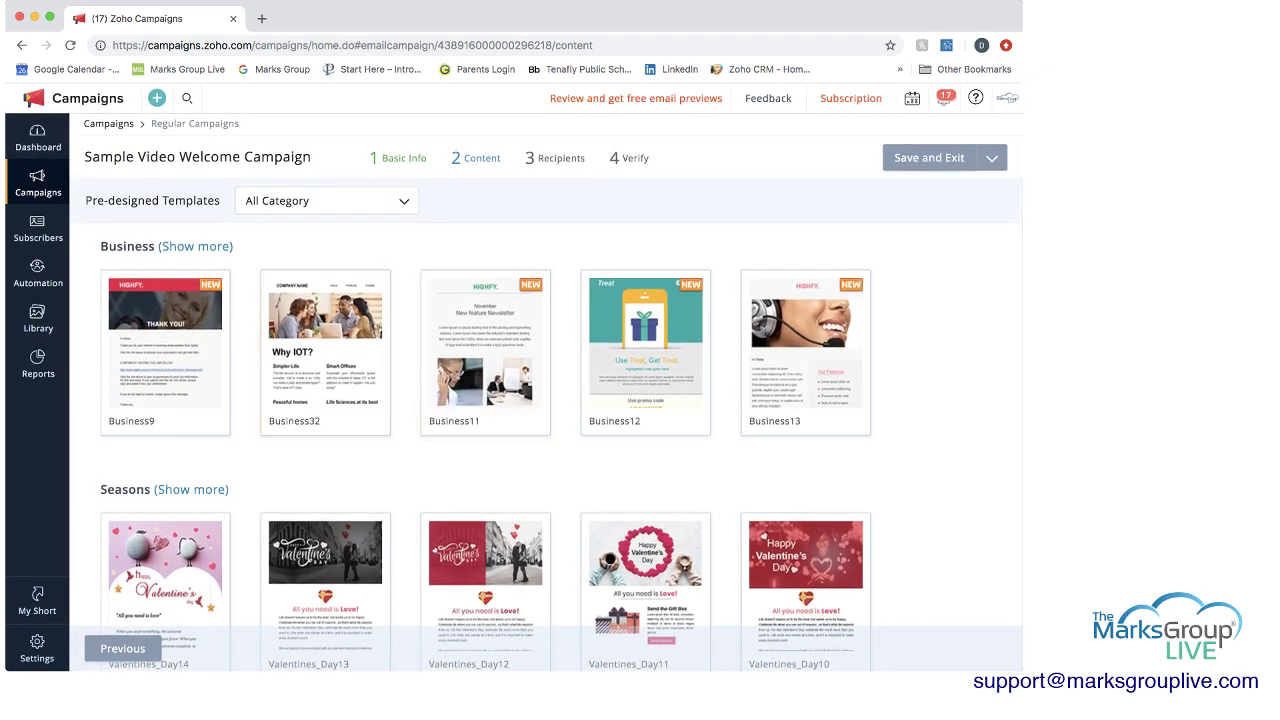
pyautogui.click(645, 340)
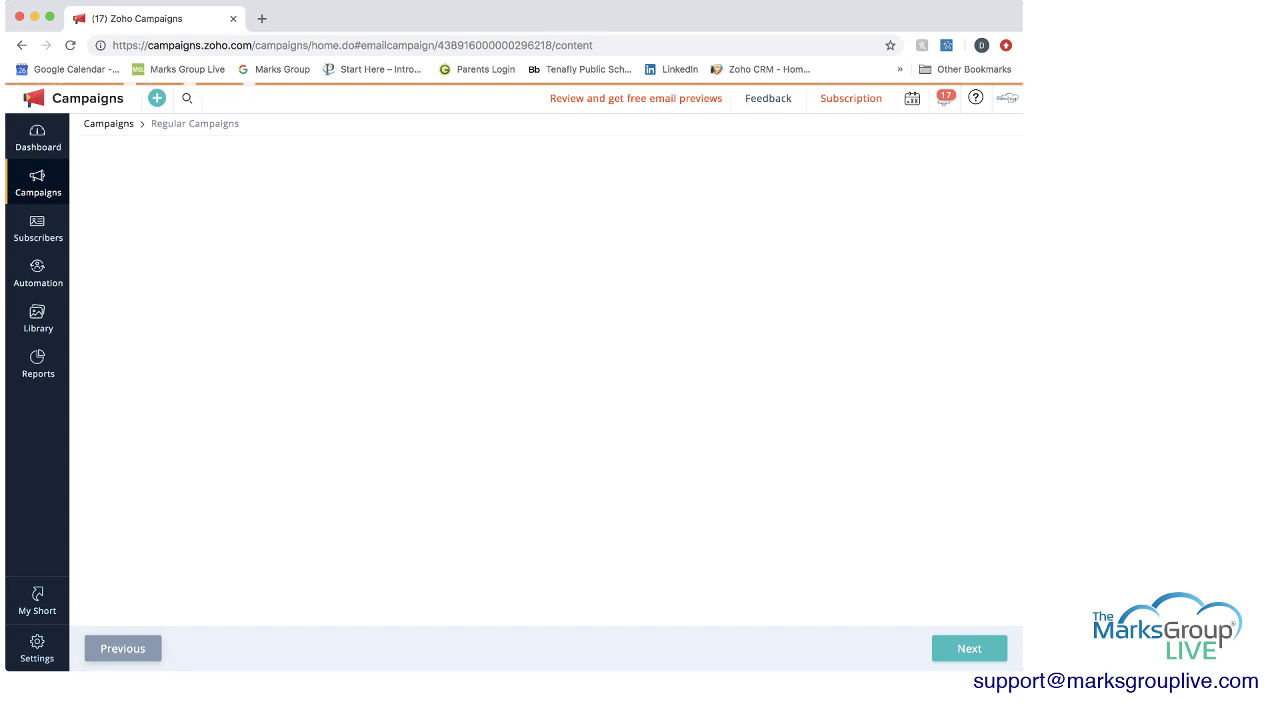
pyautogui.click(969, 648)
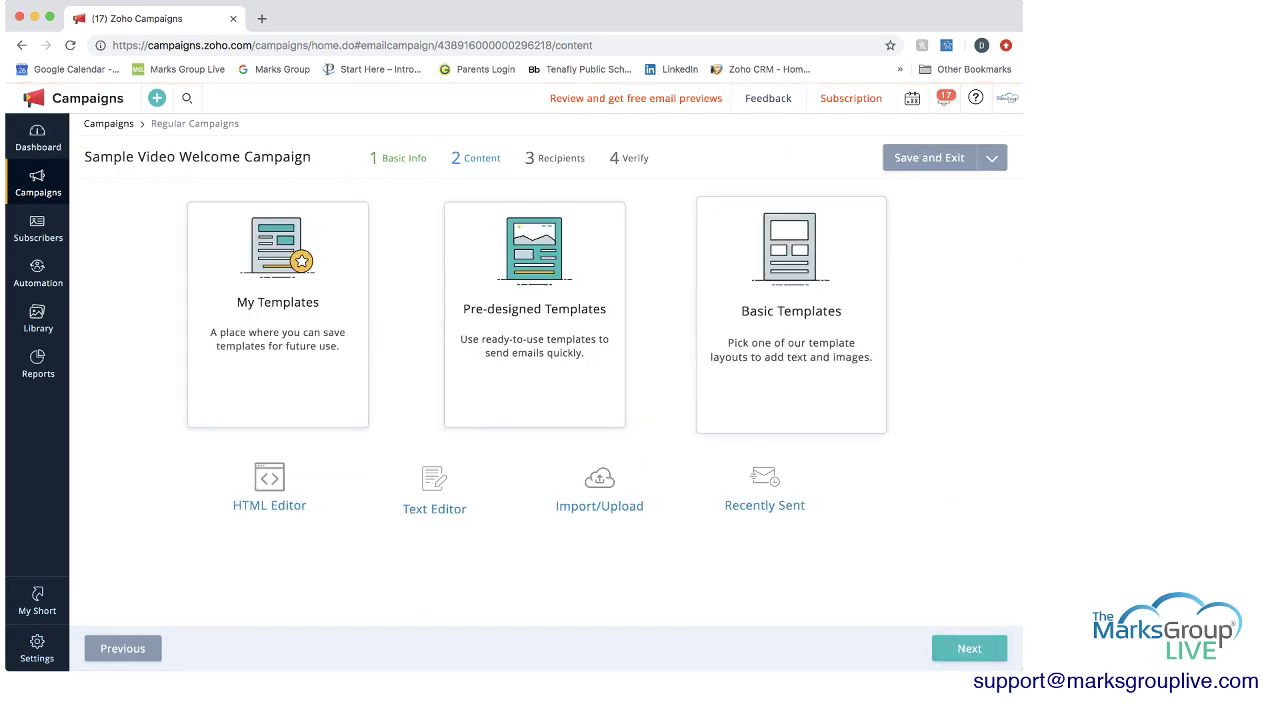
# Step: Preview the basic template t1 and use it as the campaign's content layout
pyautogui.click(791, 320)
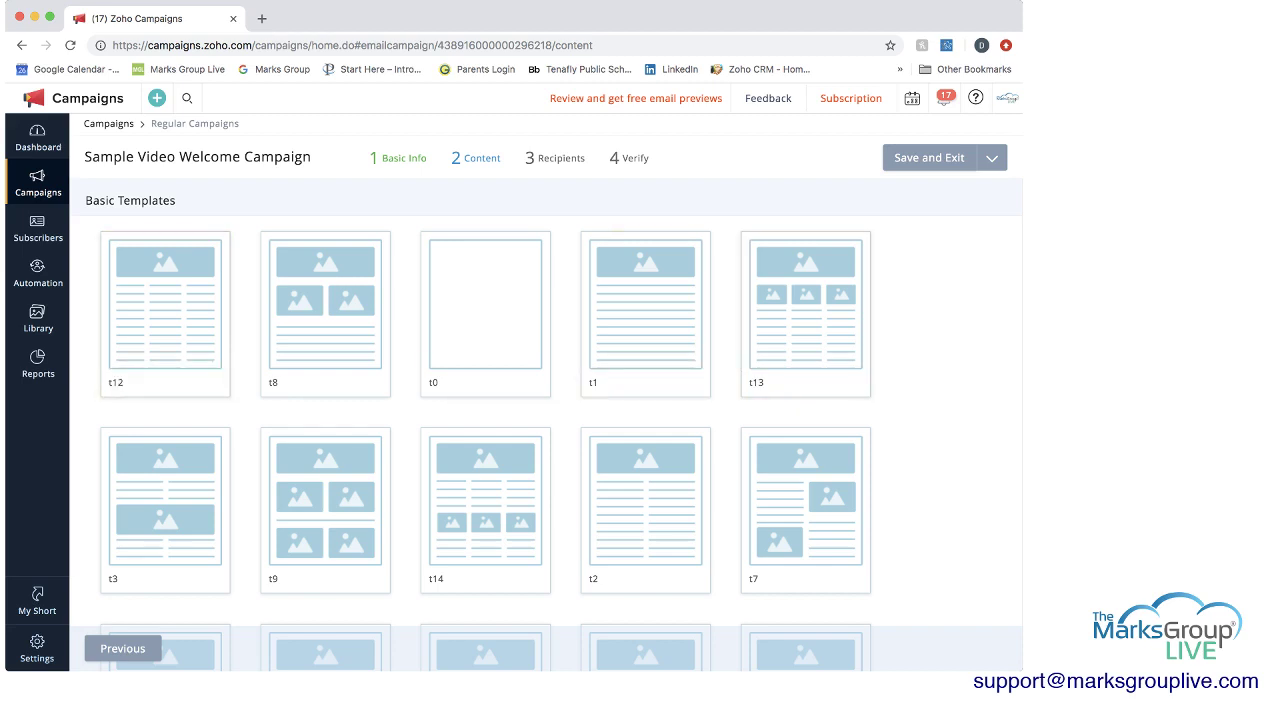
pyautogui.scroll(-3, 645, 520)
pyautogui.scroll(3, 645, 520)
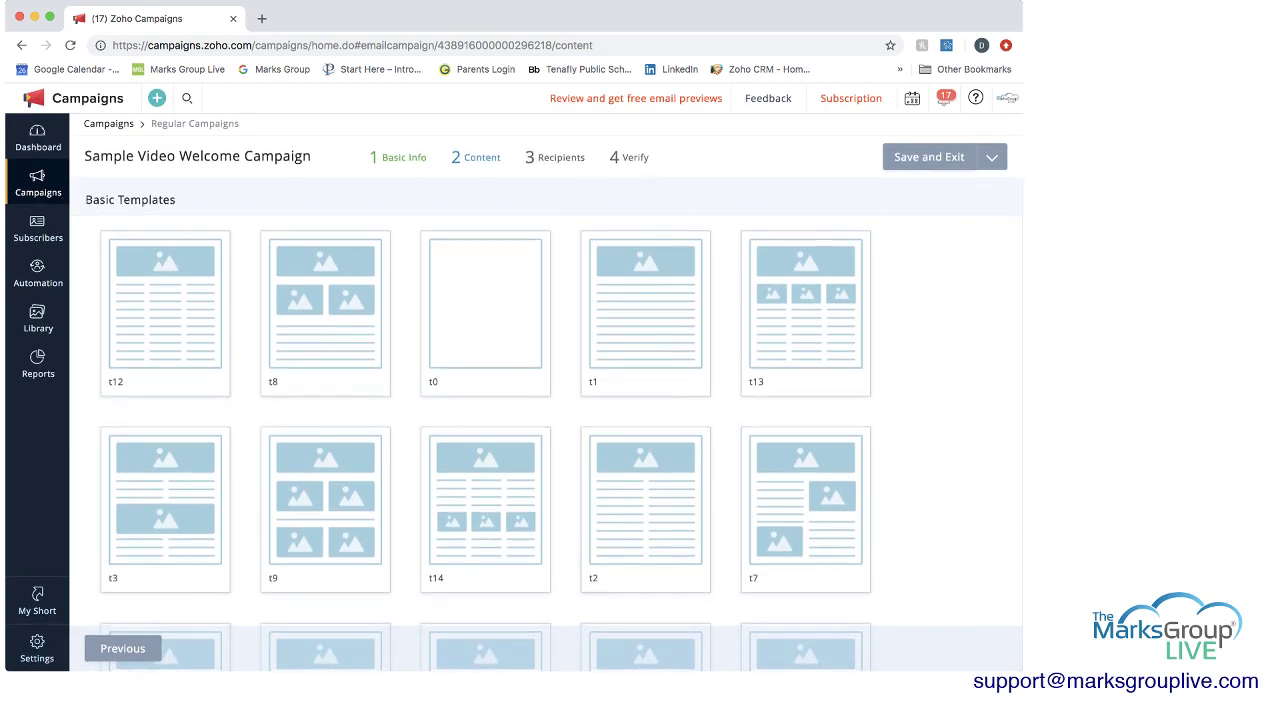
pyautogui.scroll(-1, 645, 480)
pyautogui.scroll(1, 645, 500)
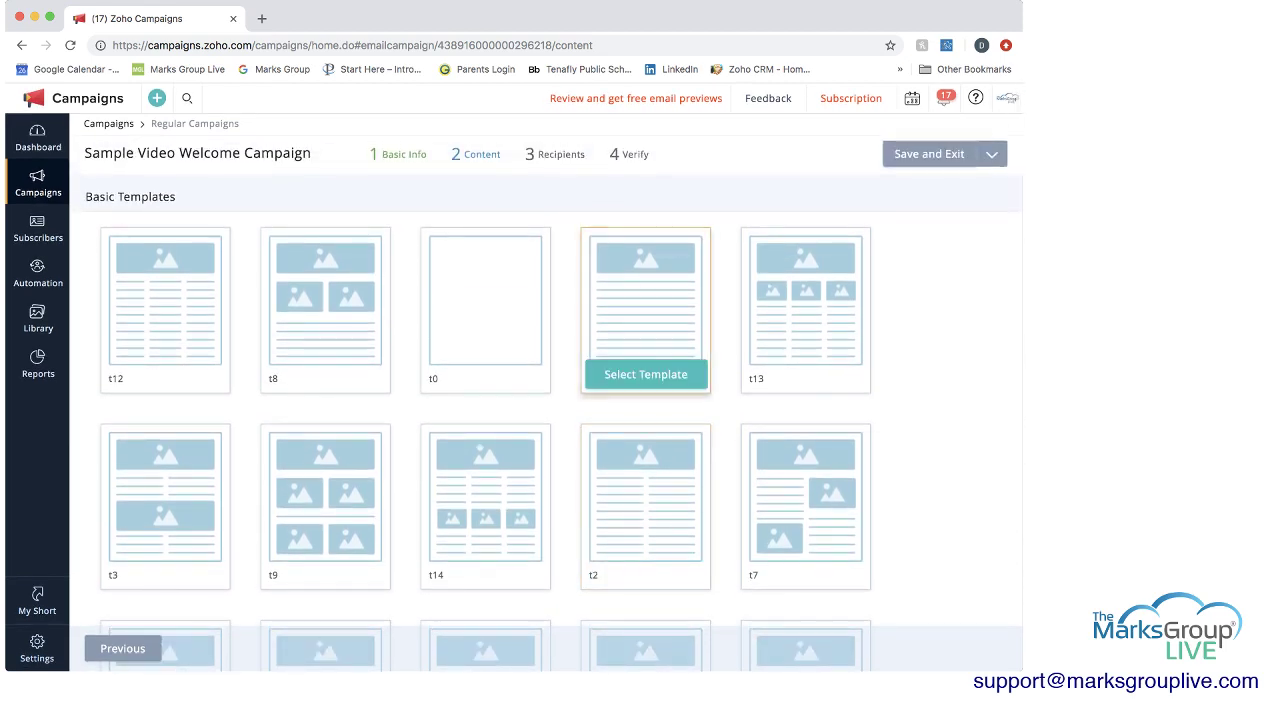
pyautogui.click(645, 374)
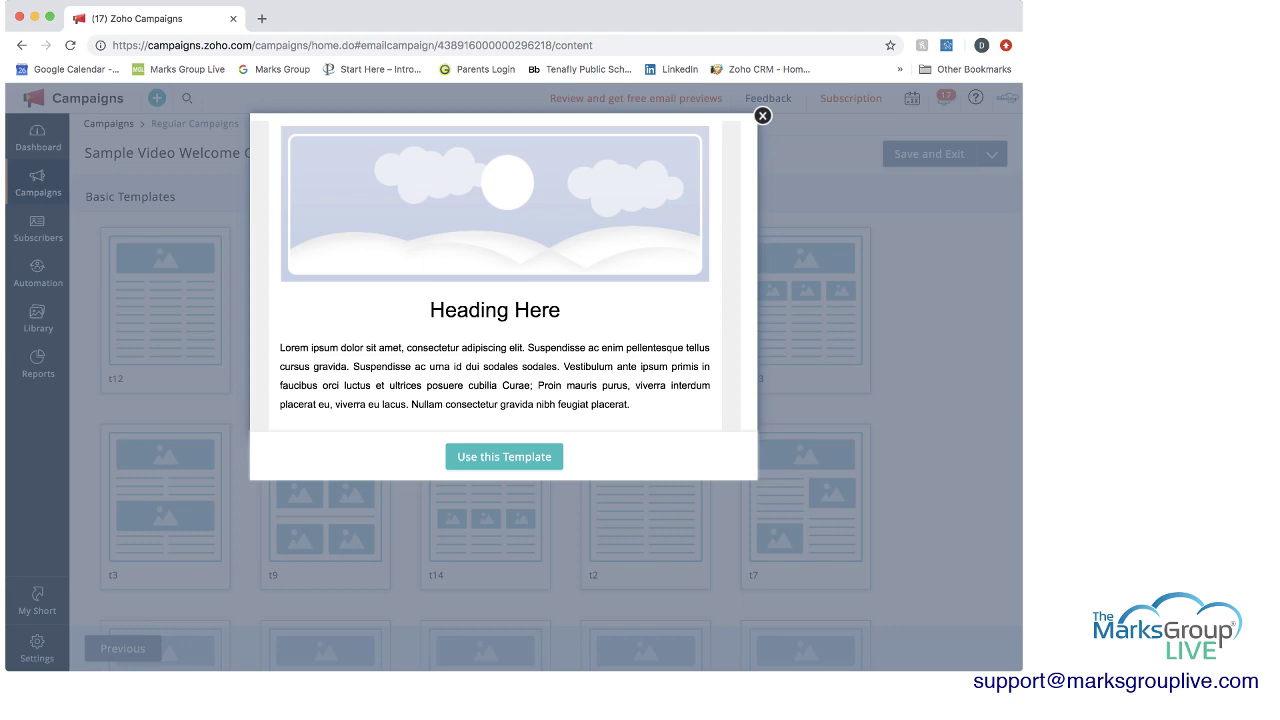
pyautogui.scroll(-5, 505, 276)
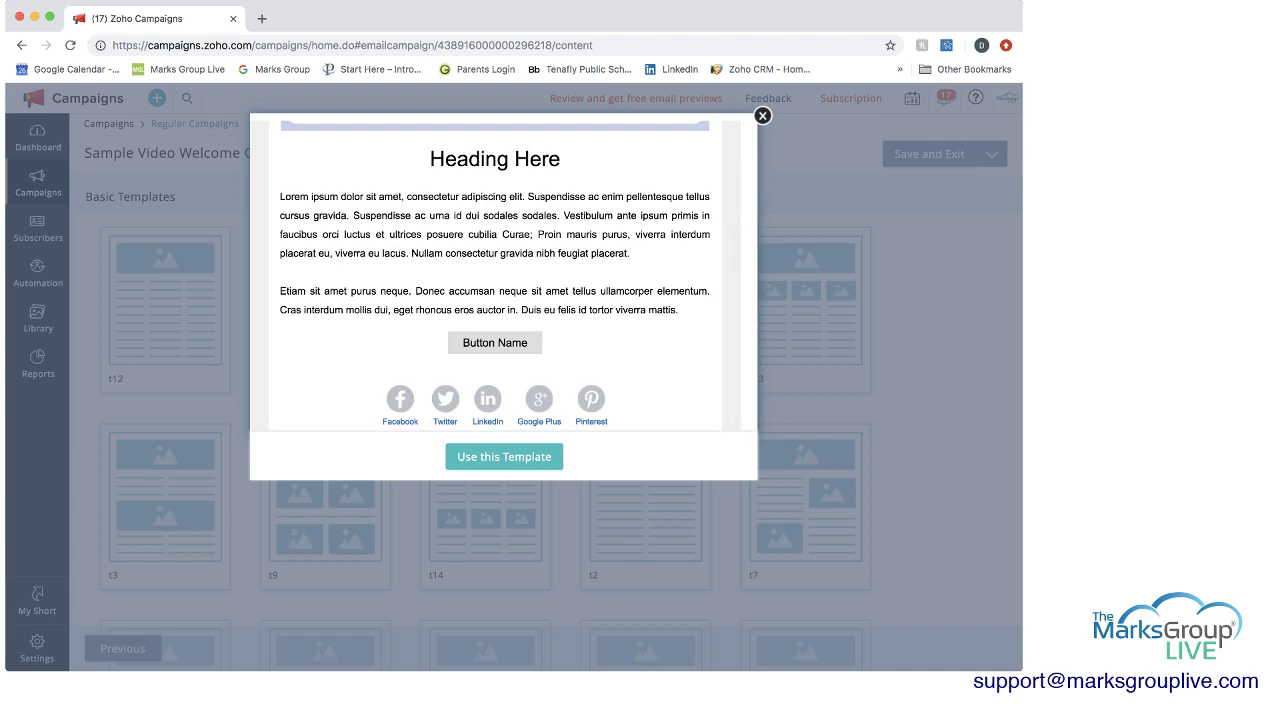
pyautogui.scroll(-1, 505, 276)
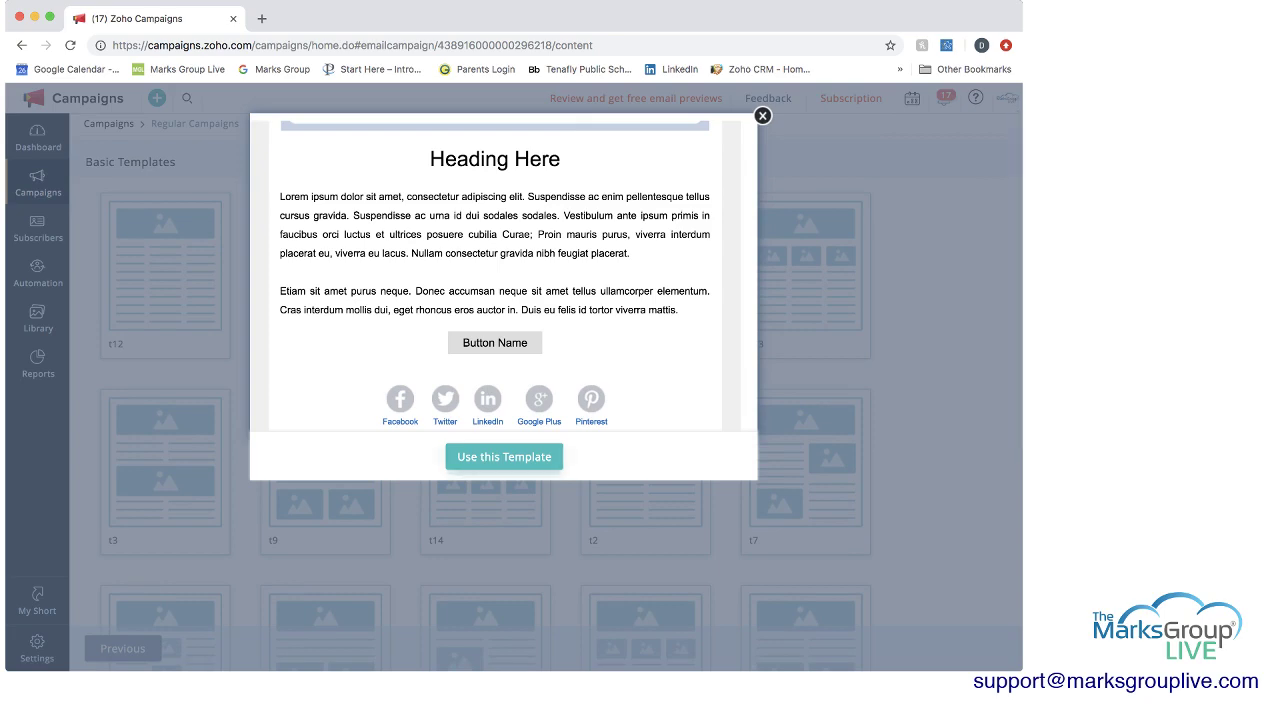
pyautogui.click(504, 457)
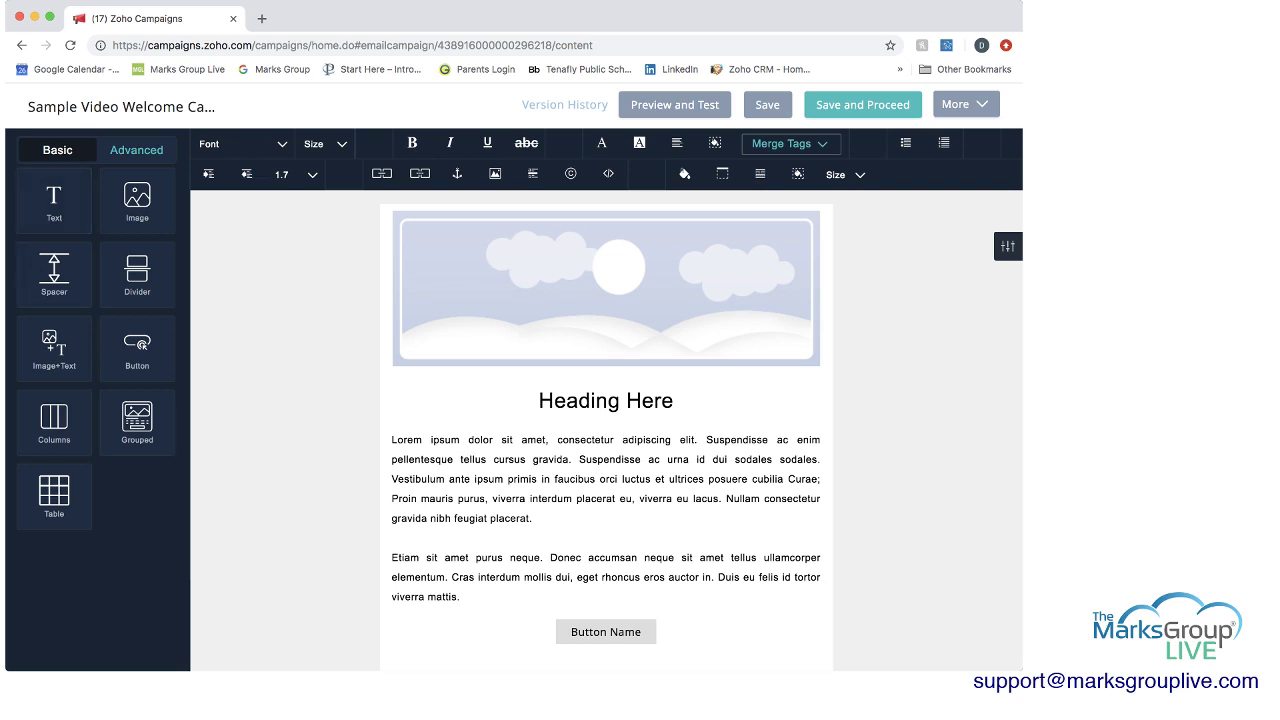
pyautogui.click(136, 150)
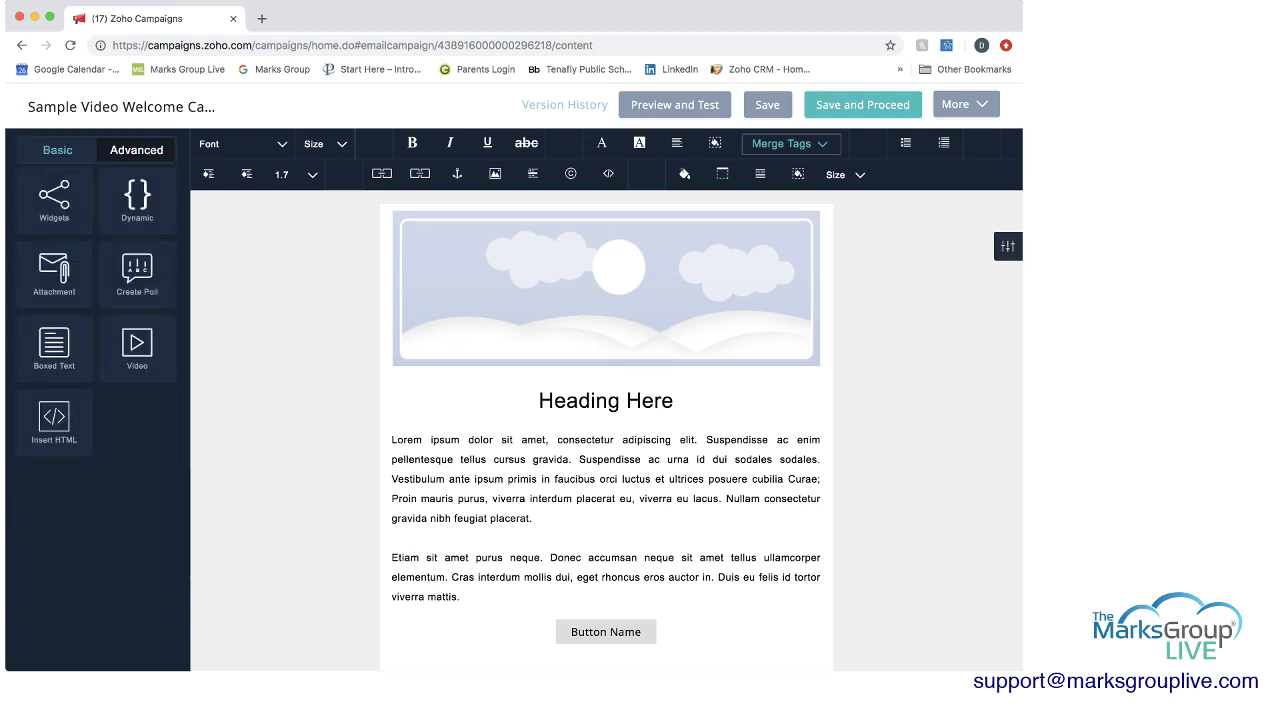
pyautogui.click(57, 150)
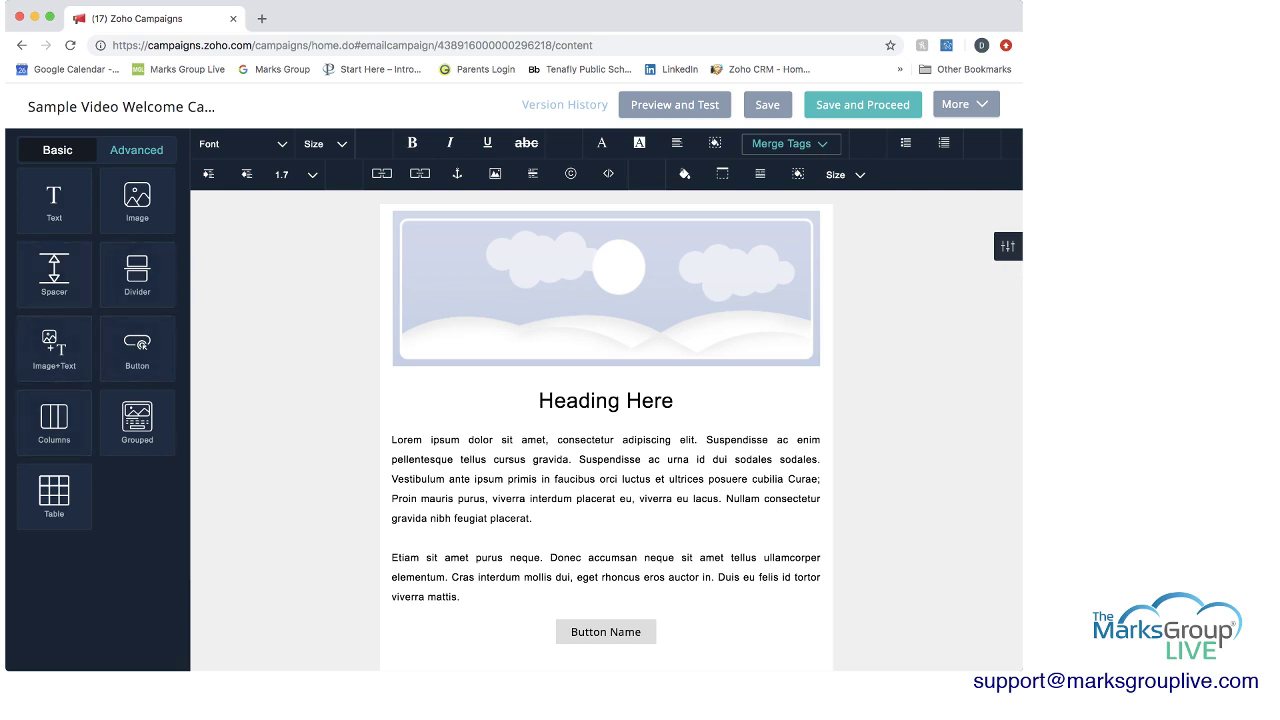
pyautogui.click(136, 150)
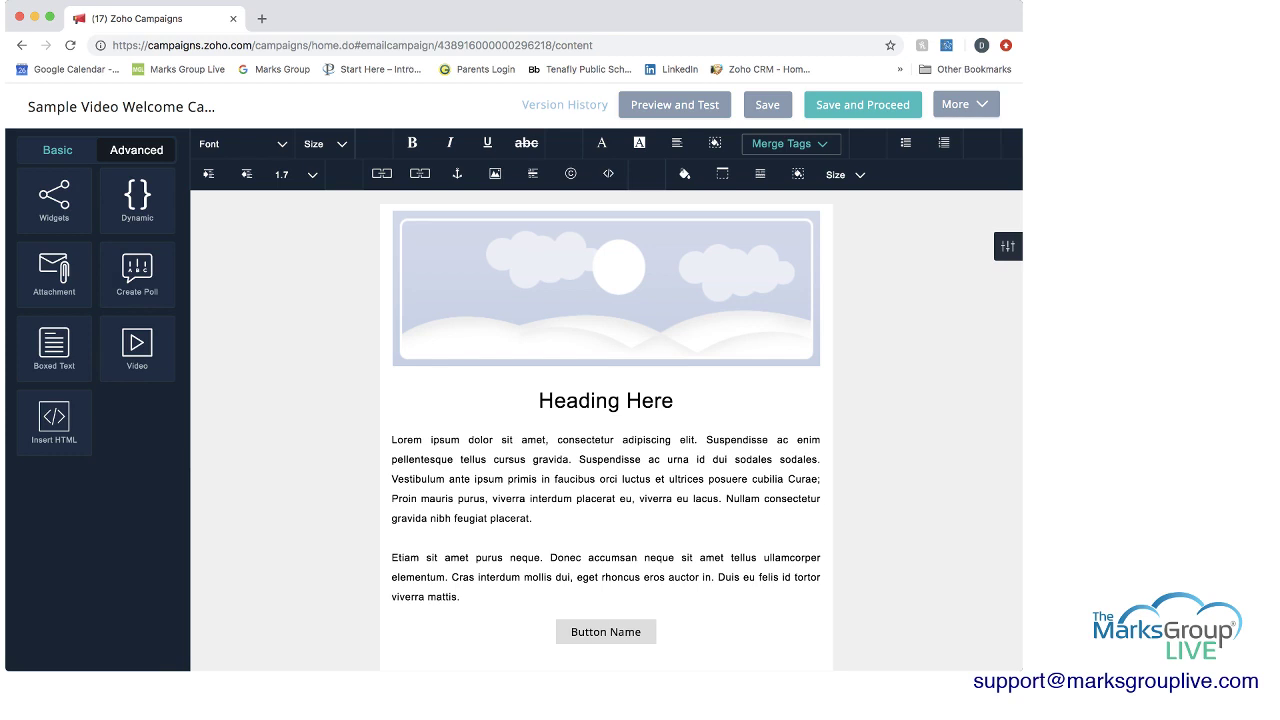
pyautogui.click(57, 150)
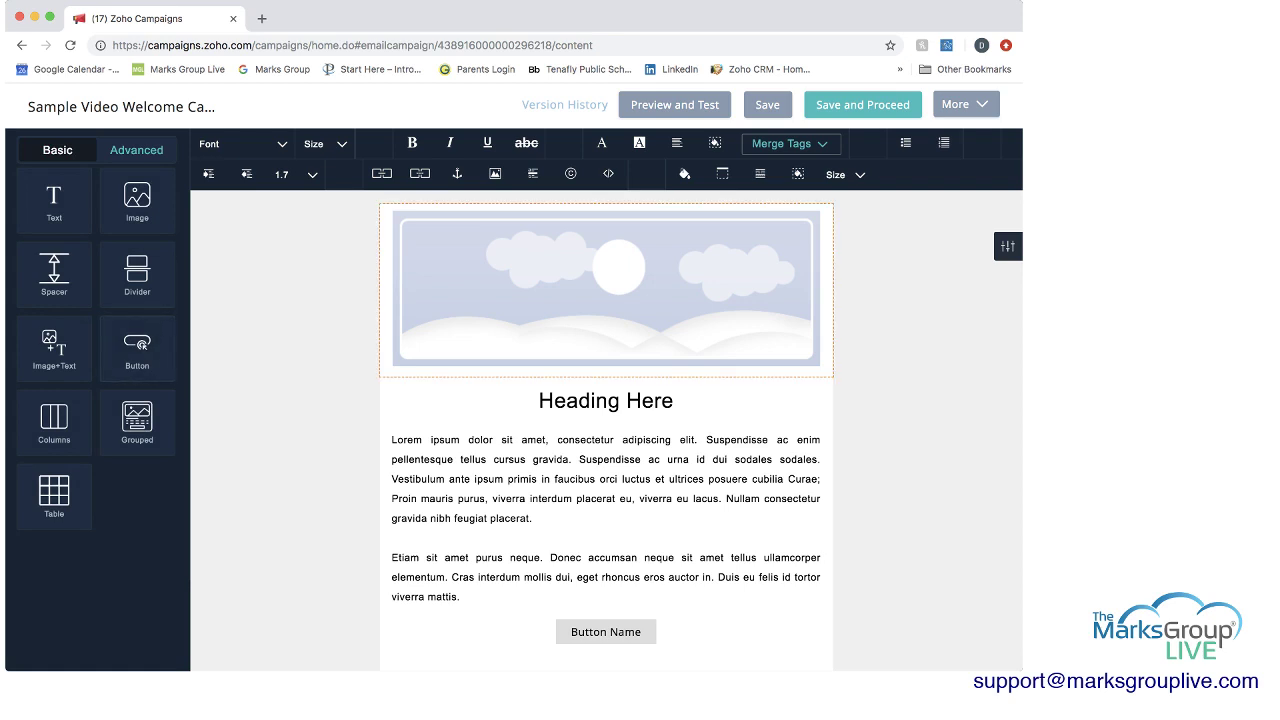
# Step: Replace the placeholder header image with the purple flower picture from My Images
pyautogui.click(606, 289)
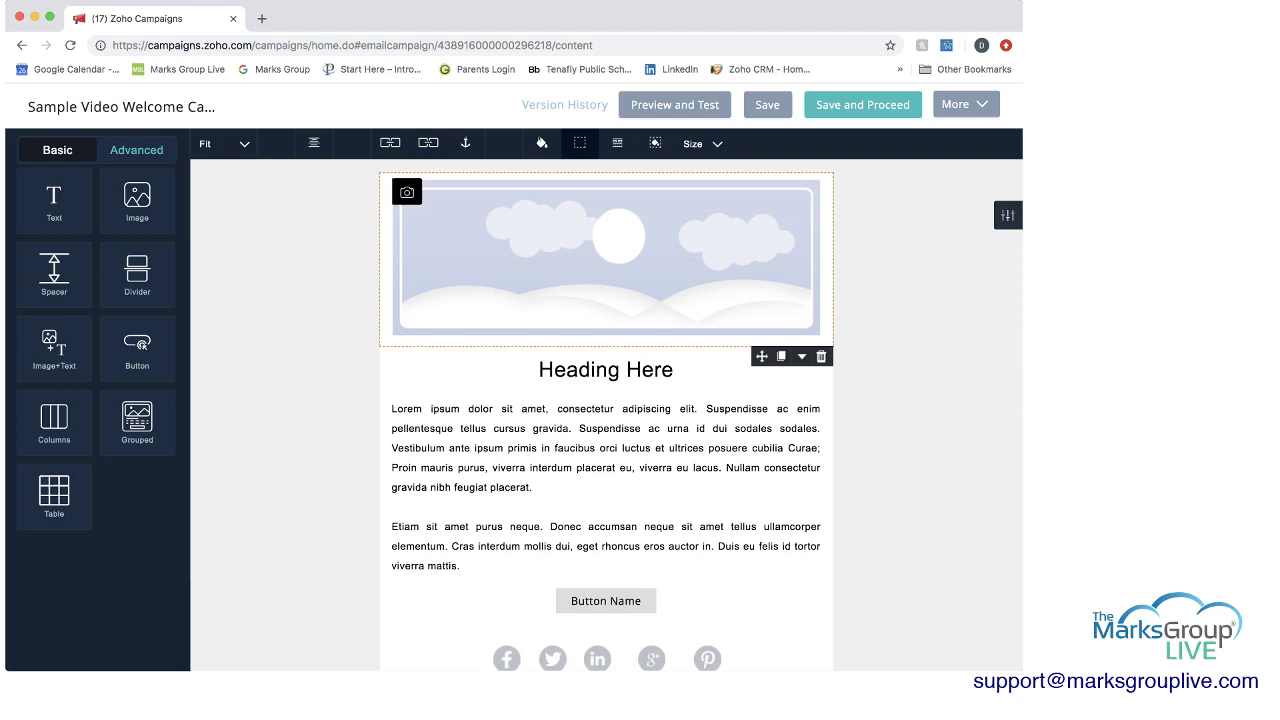
pyautogui.click(407, 192)
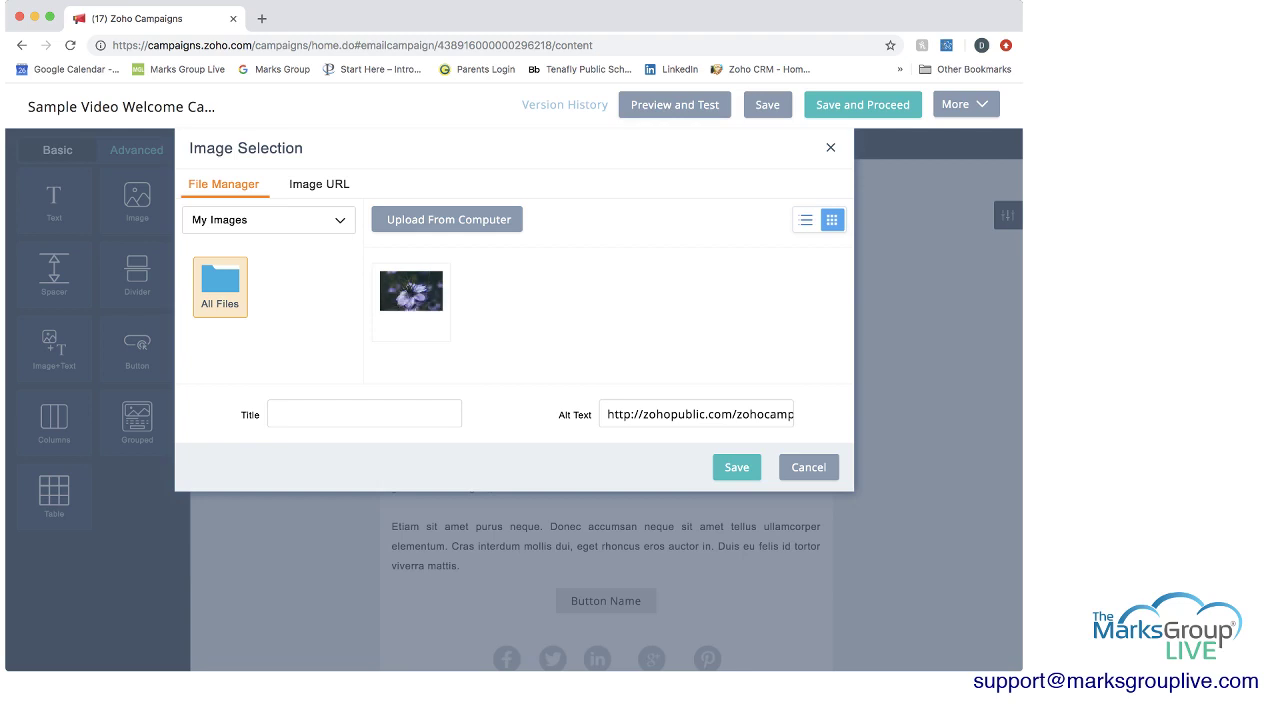
pyautogui.click(411, 301)
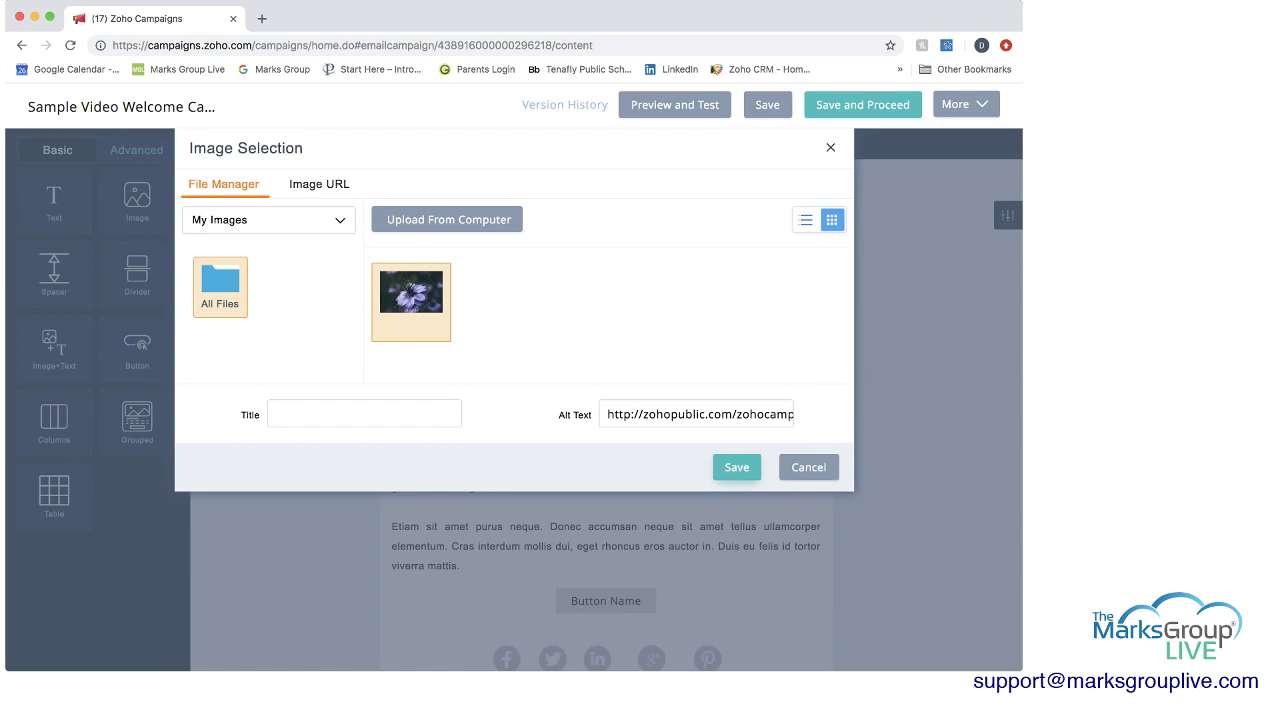
pyautogui.click(736, 467)
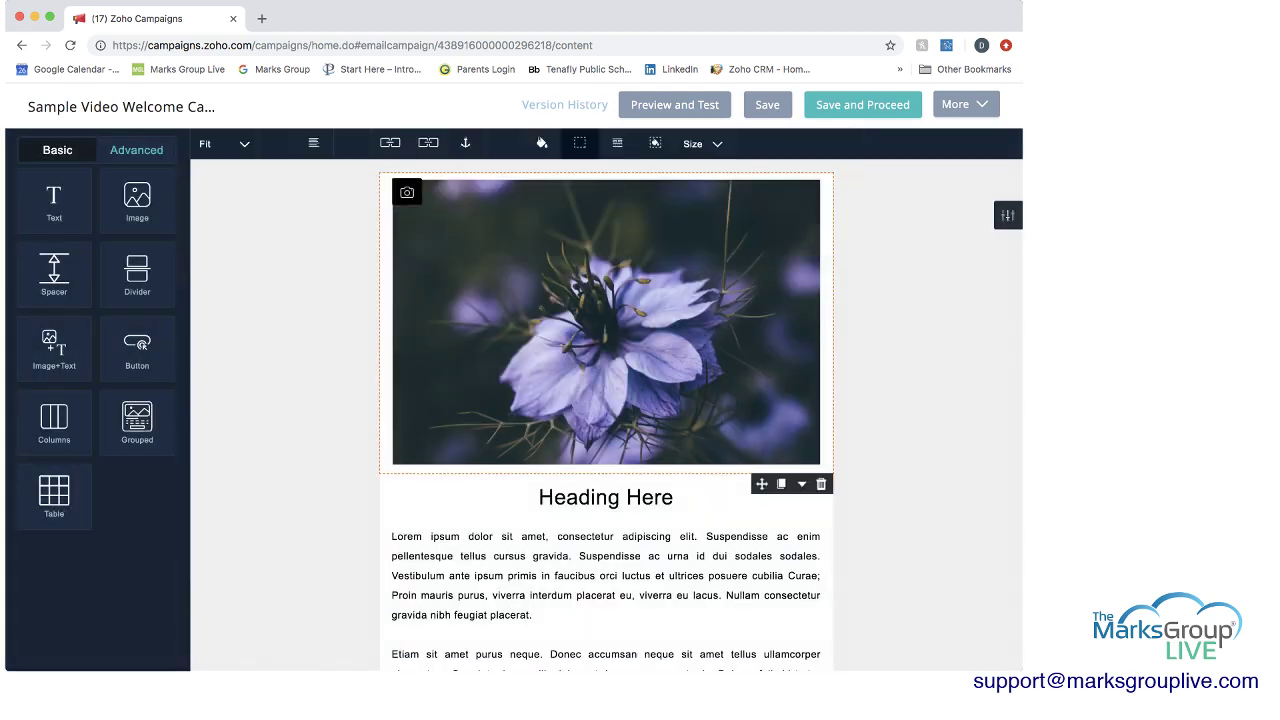
pyautogui.scroll(-3, 606, 415)
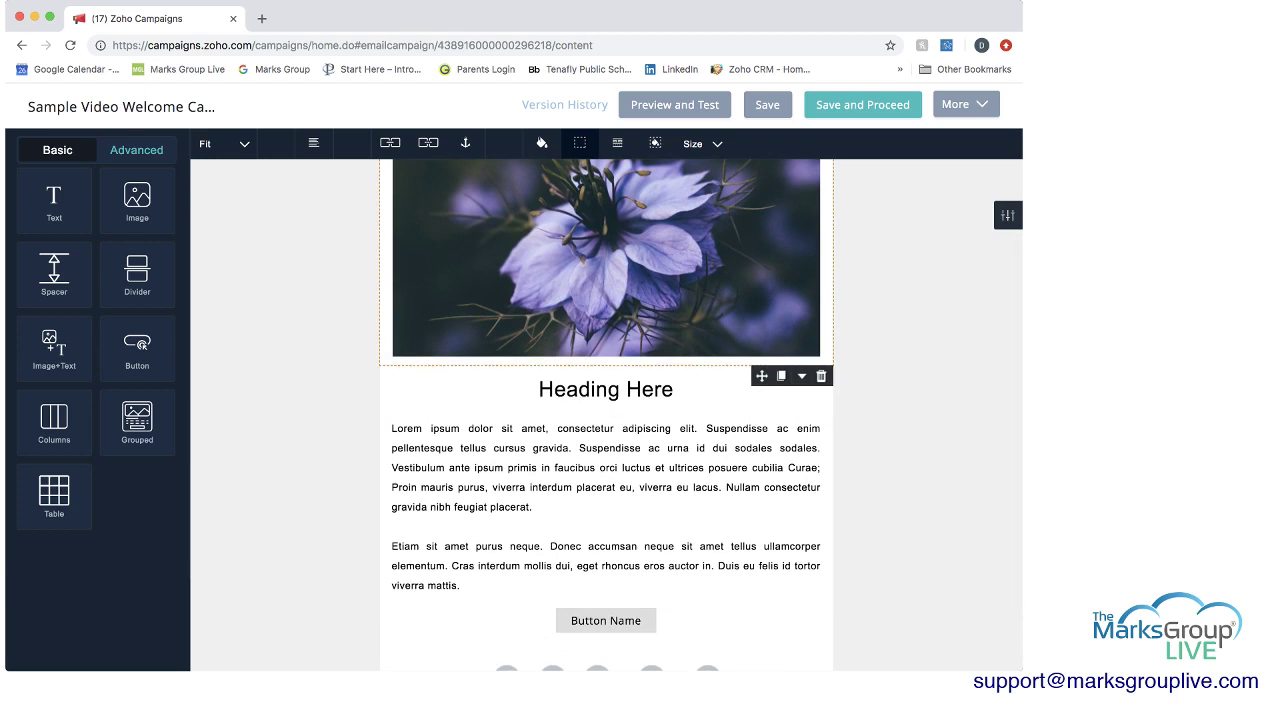
# Step: Replace the heading placeholder below the flower image with "Welcome To XYZ Company"
pyautogui.scroll(3, 606, 415)
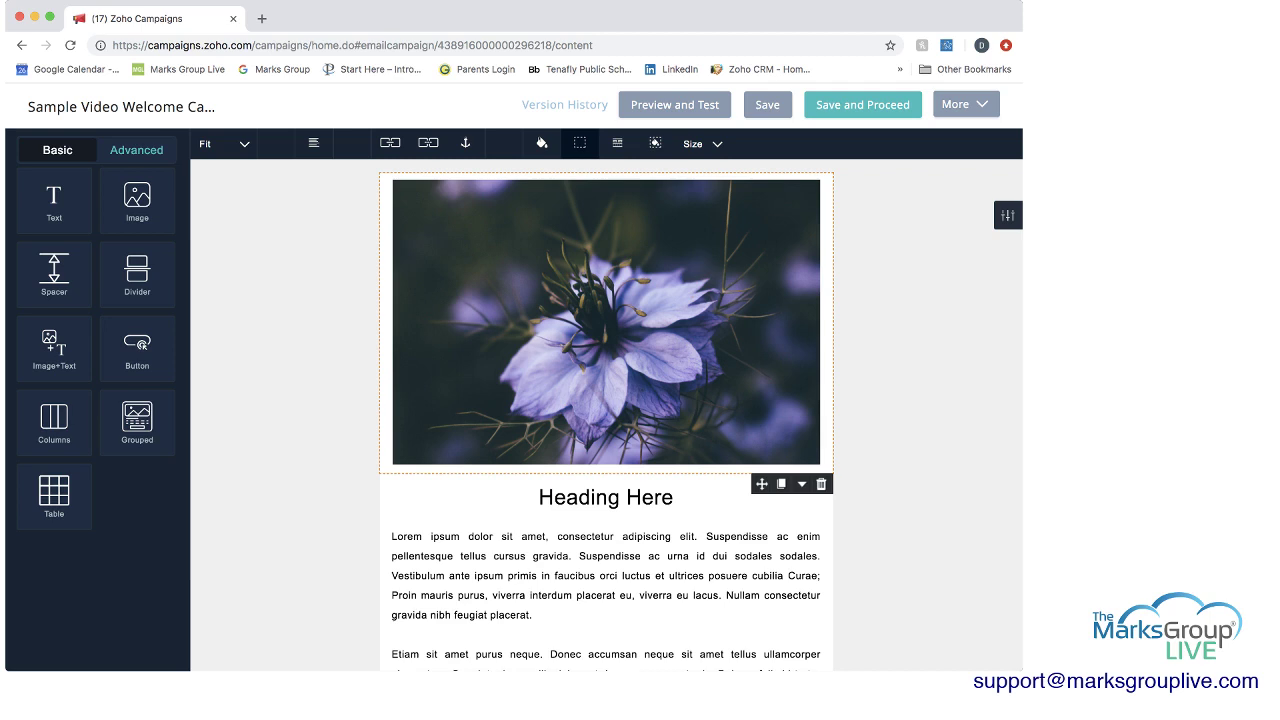
pyautogui.click(652, 497)
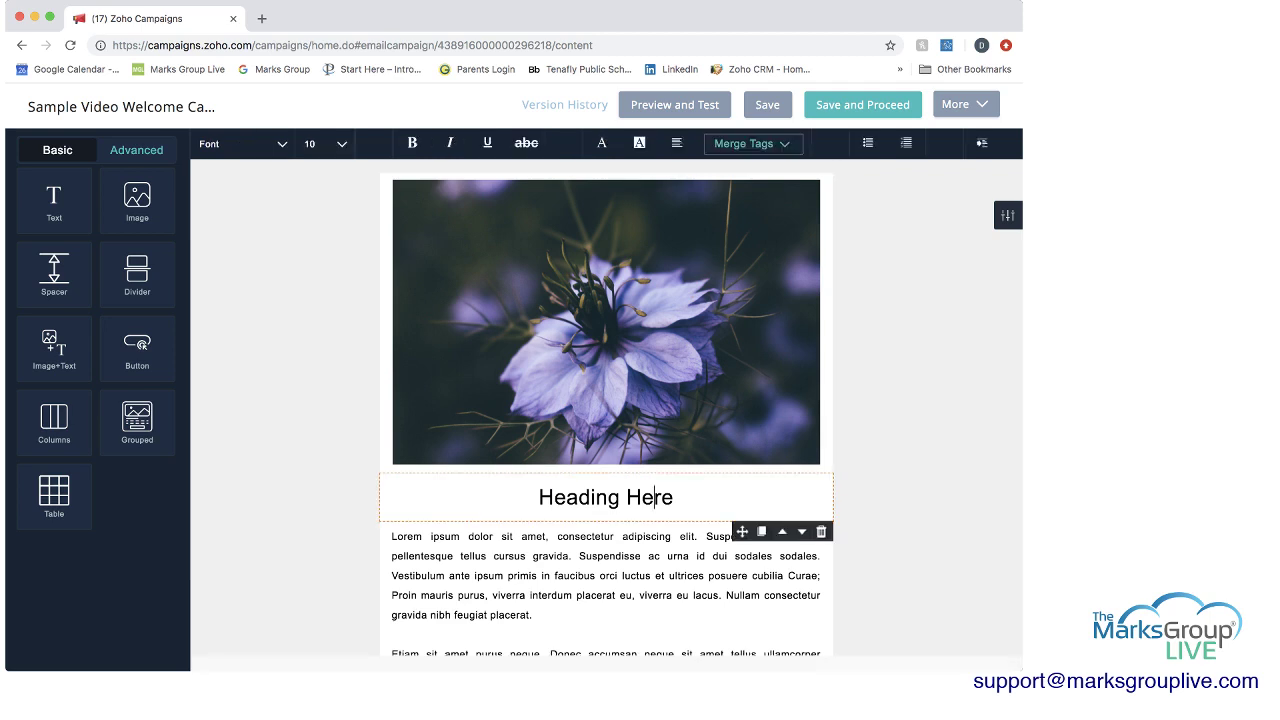
pyautogui.click(656, 528)
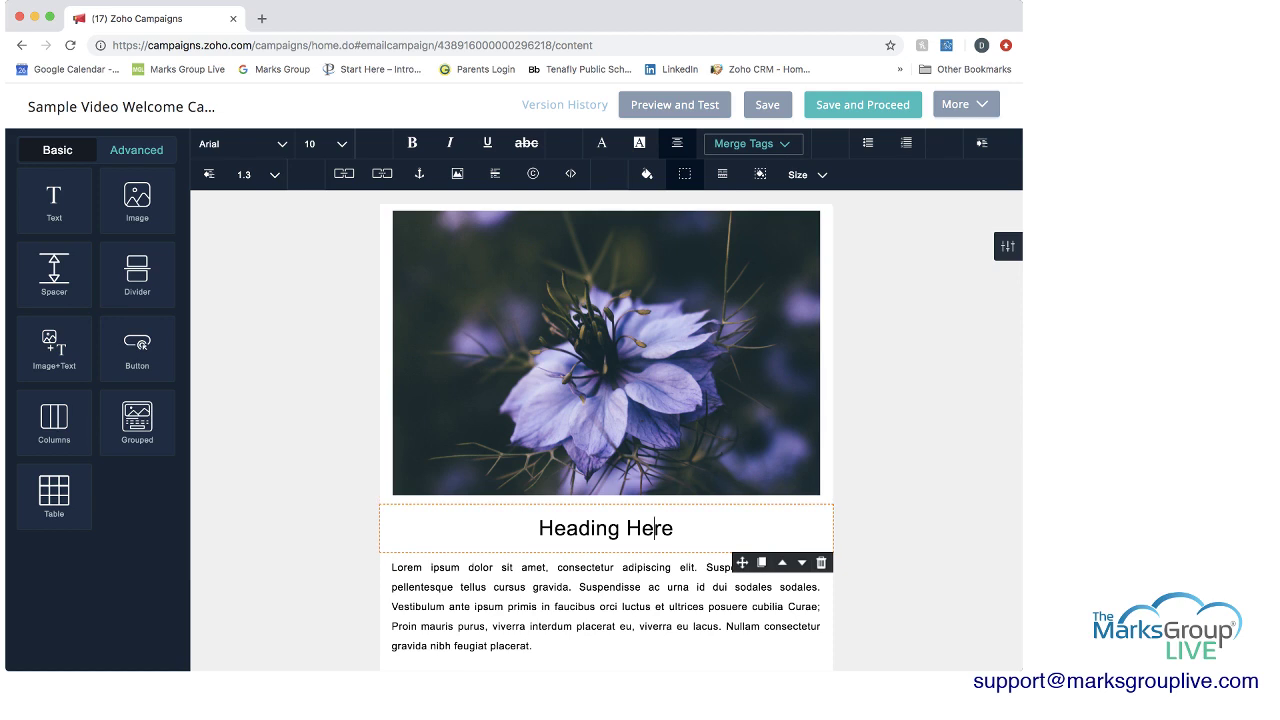
pyautogui.moveTo(554, 528); pyautogui.dragTo(674, 528)
pyautogui.write('Welcome')
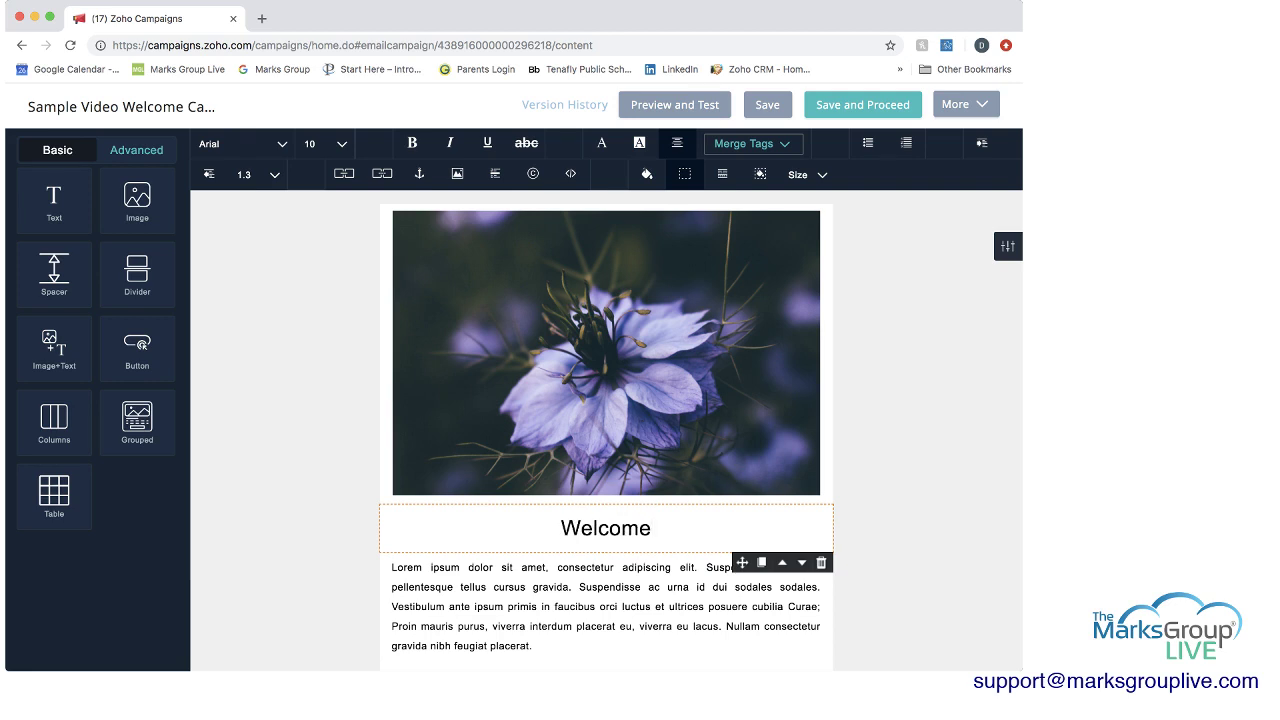
pyautogui.write(' To ')
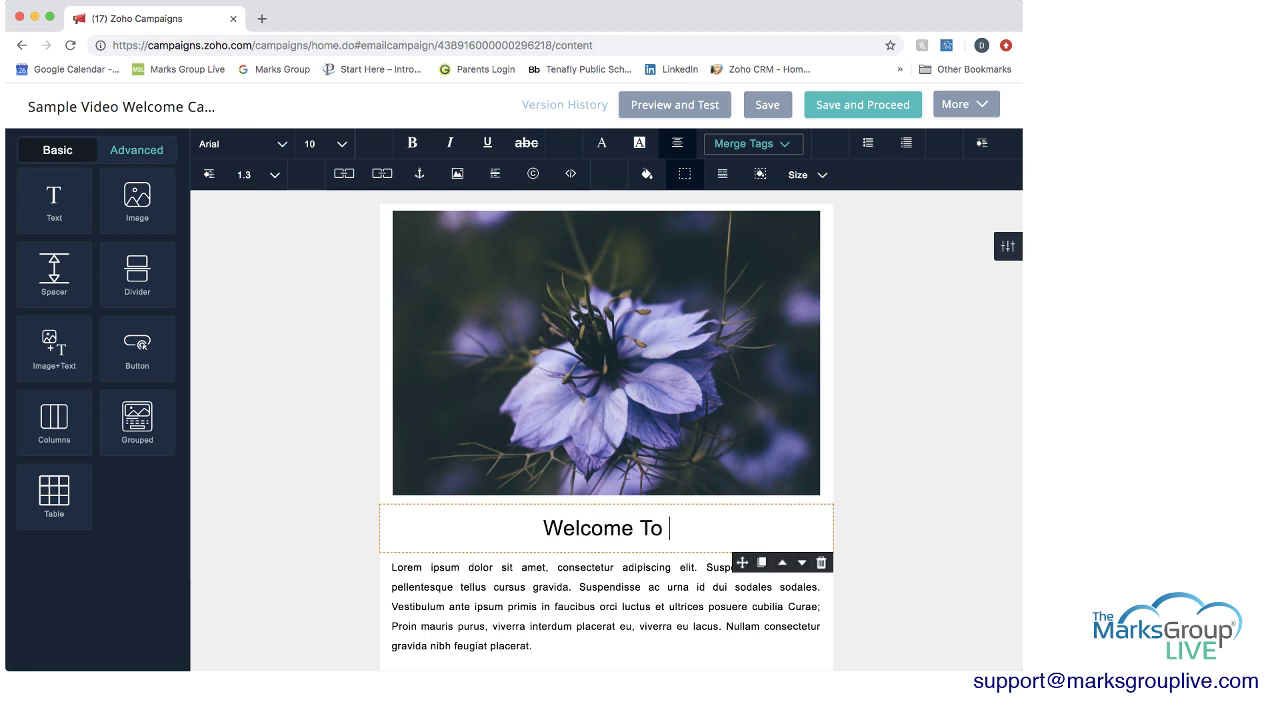
pyautogui.write('XYZ Co')
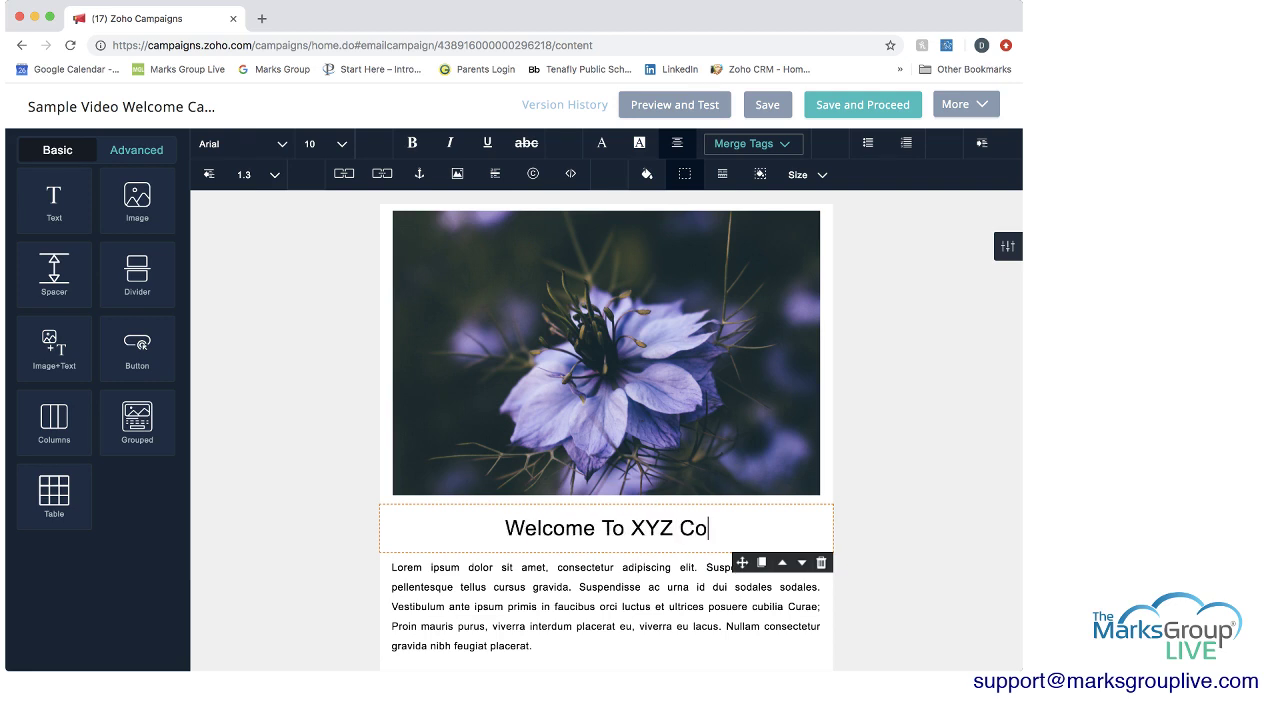
pyautogui.write('mpany')
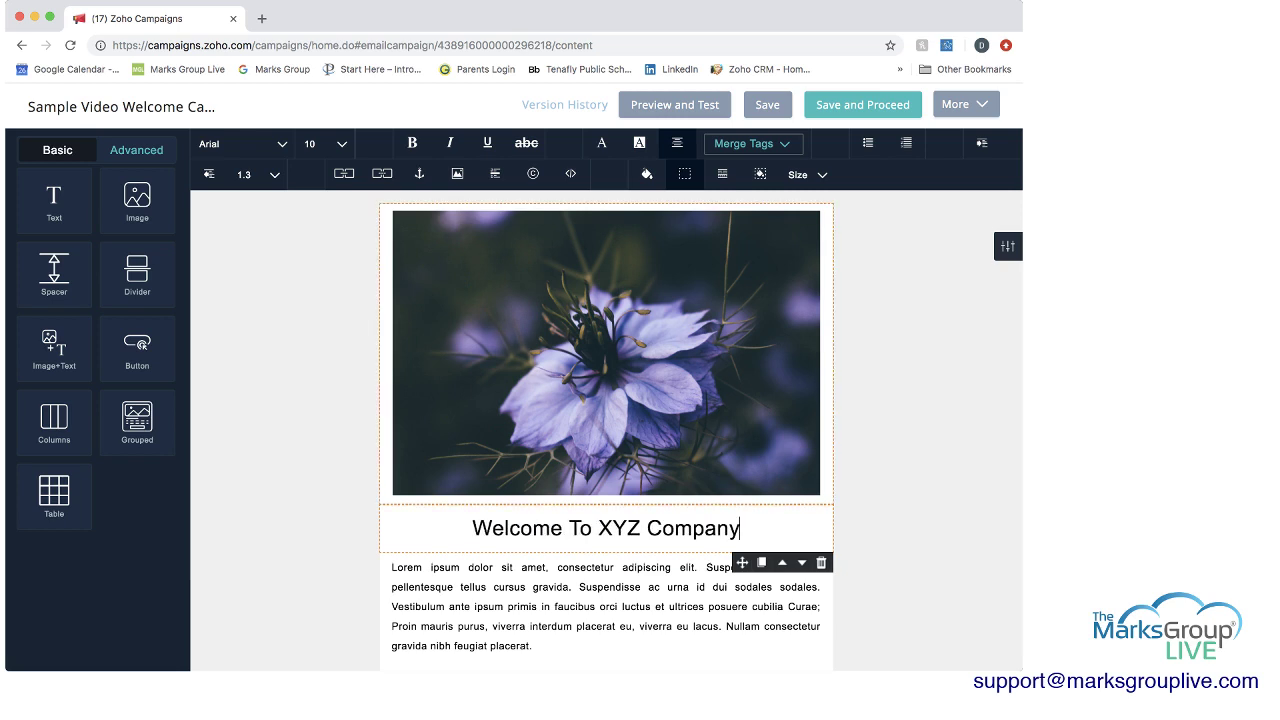
# Step: Make the whole "Welcome To XYZ Company" heading bold and underlined
pyautogui.moveTo(473, 528); pyautogui.dragTo(740, 528)
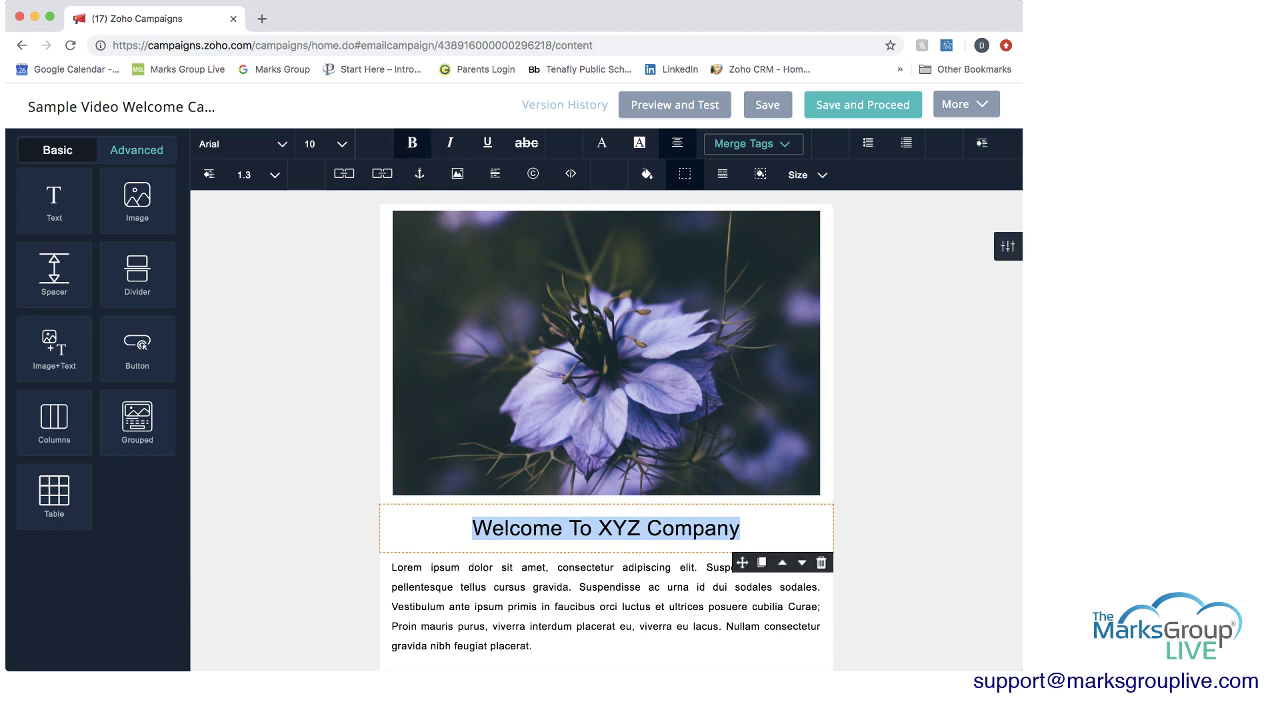
pyautogui.press('super+b')
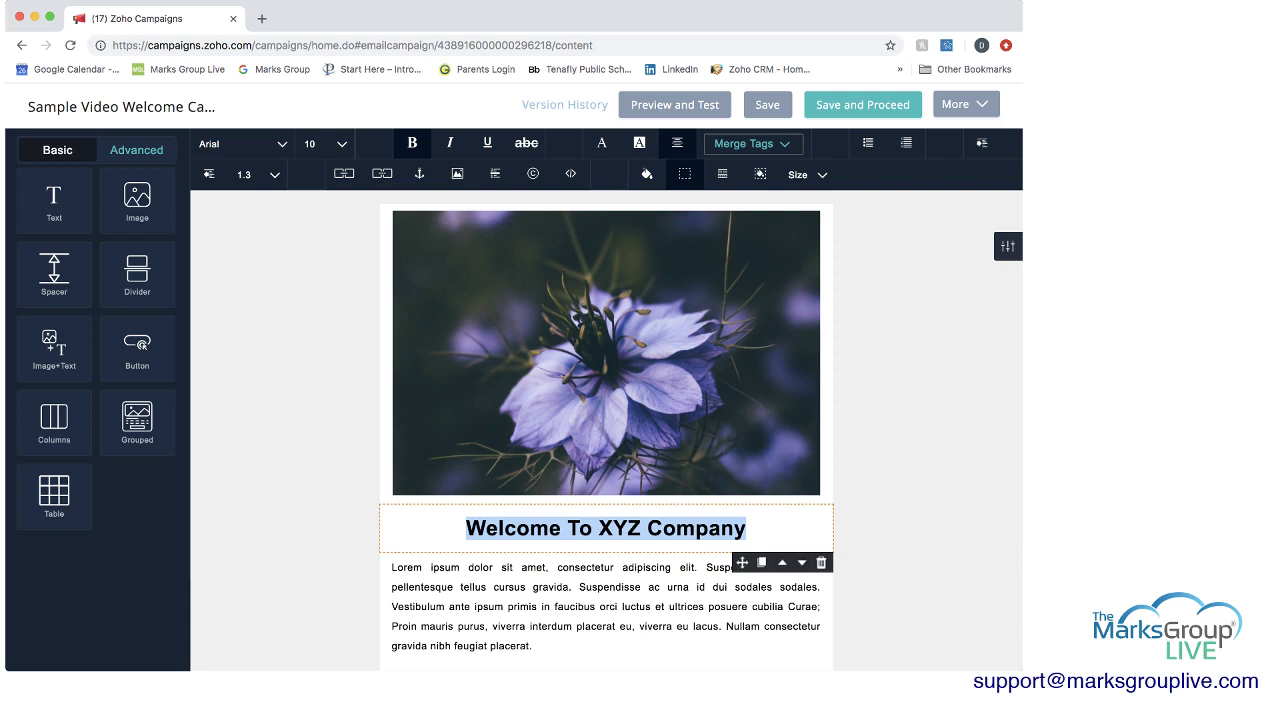
pyautogui.click(487, 143)
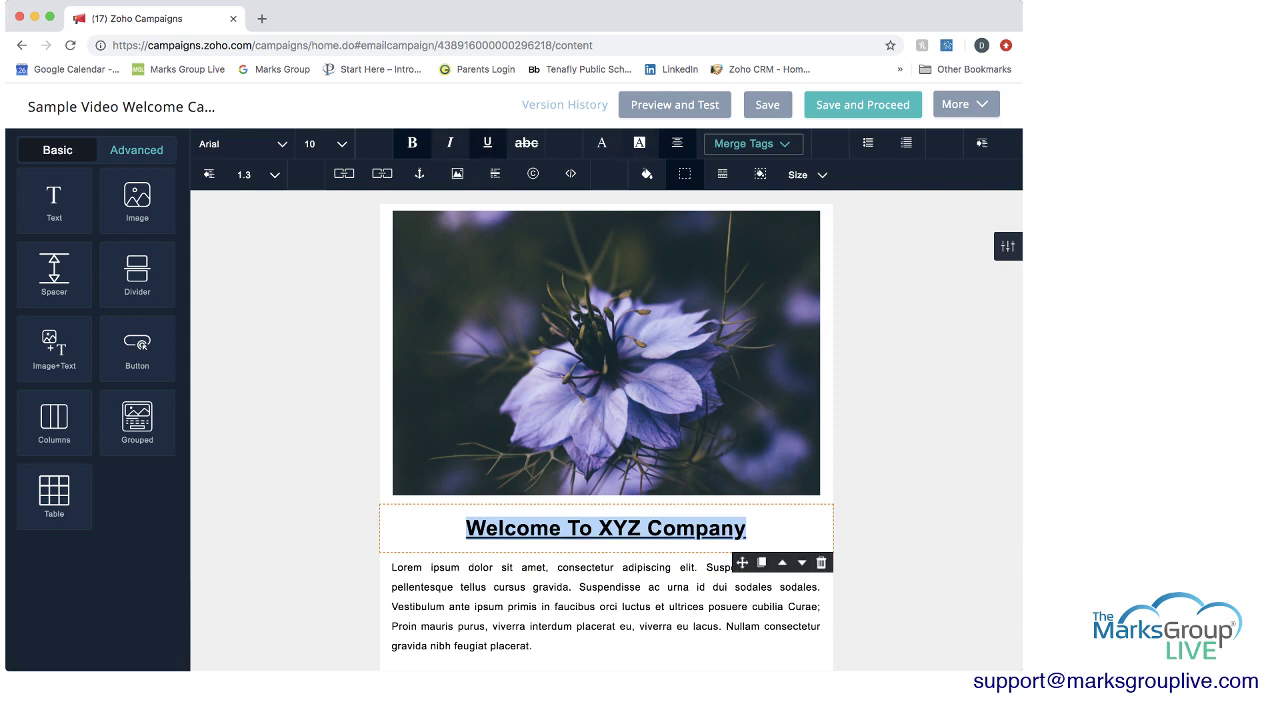
# Step: Try left and justified alignment on the heading, and set it back to centered
pyautogui.click(677, 143)
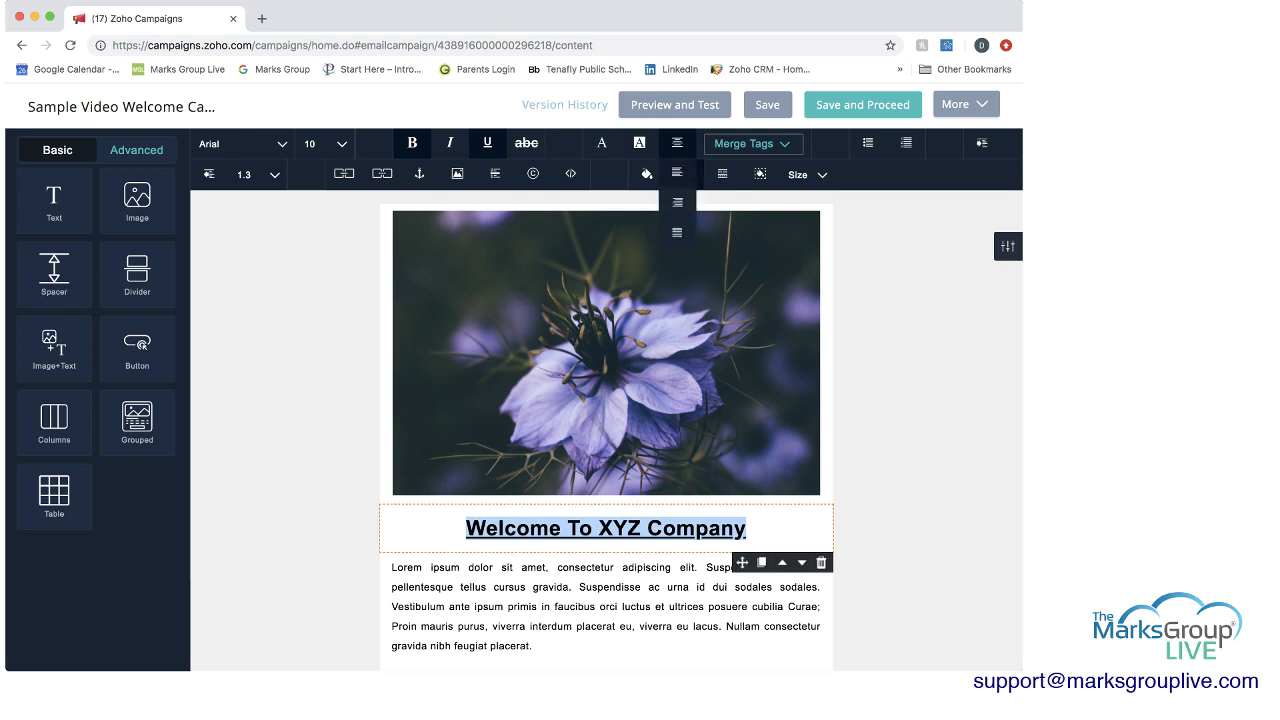
pyautogui.click(677, 171)
pyautogui.click(677, 143)
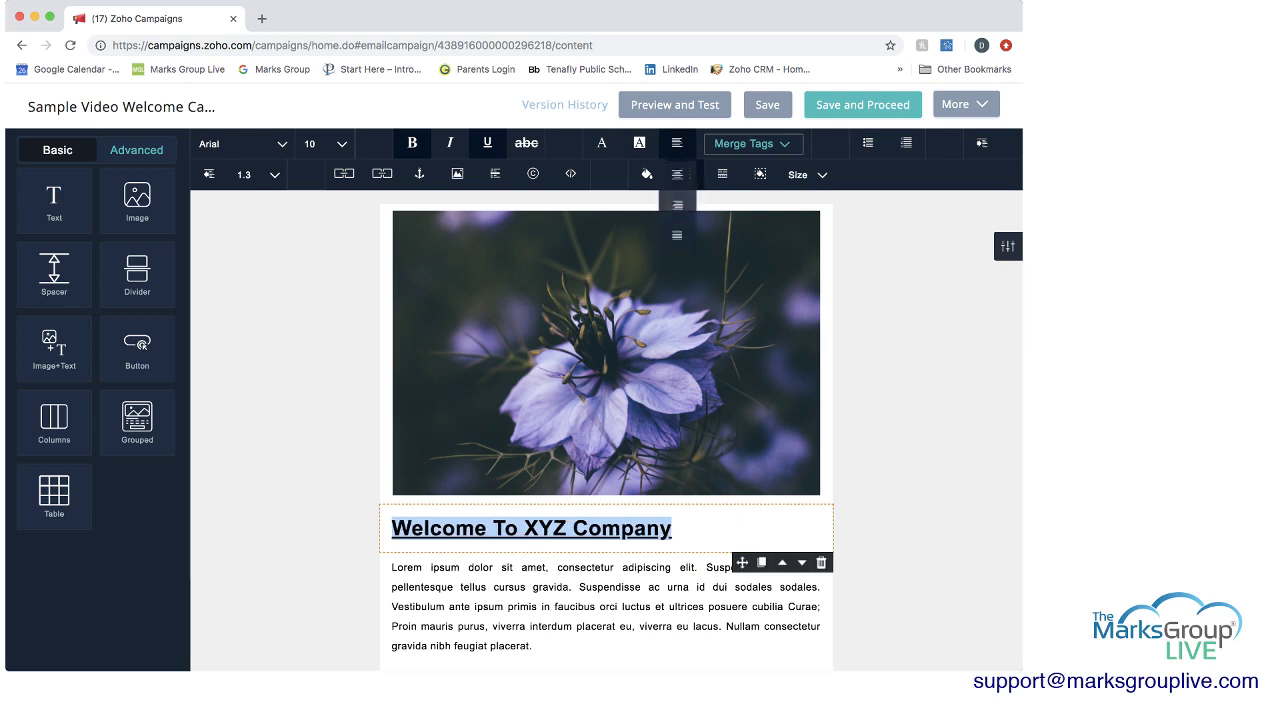
pyautogui.click(677, 234)
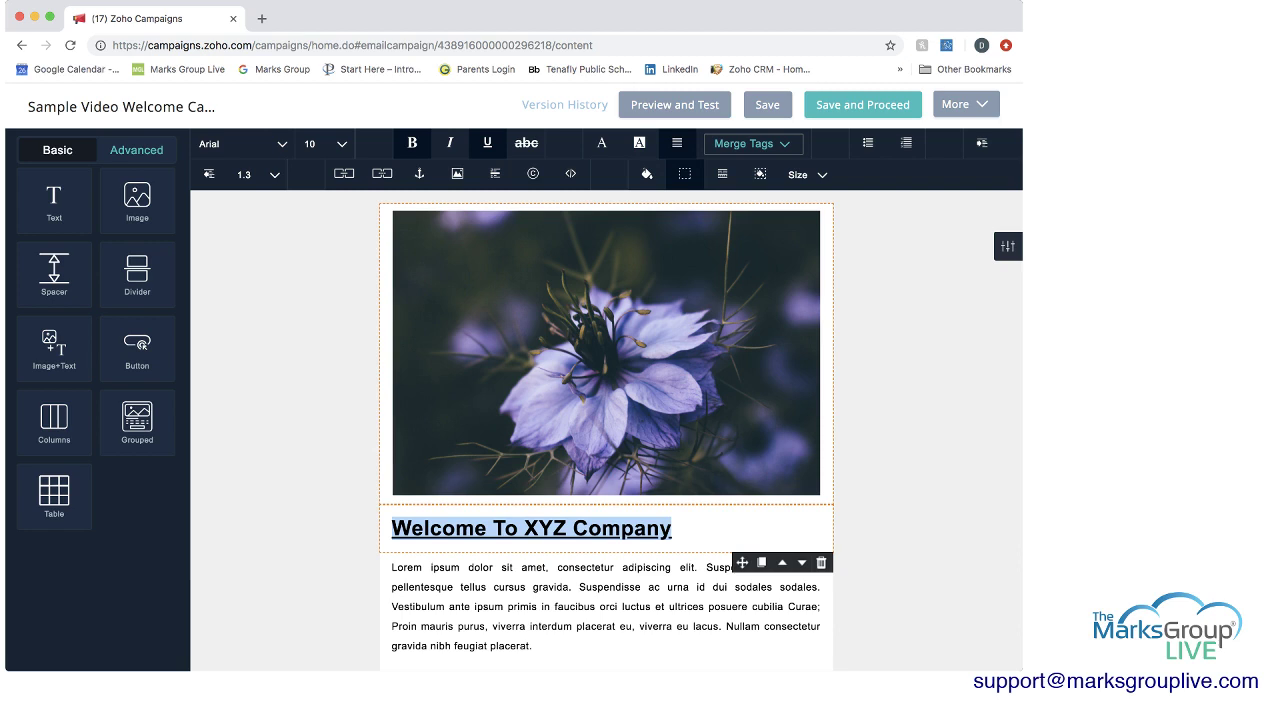
pyautogui.click(677, 143)
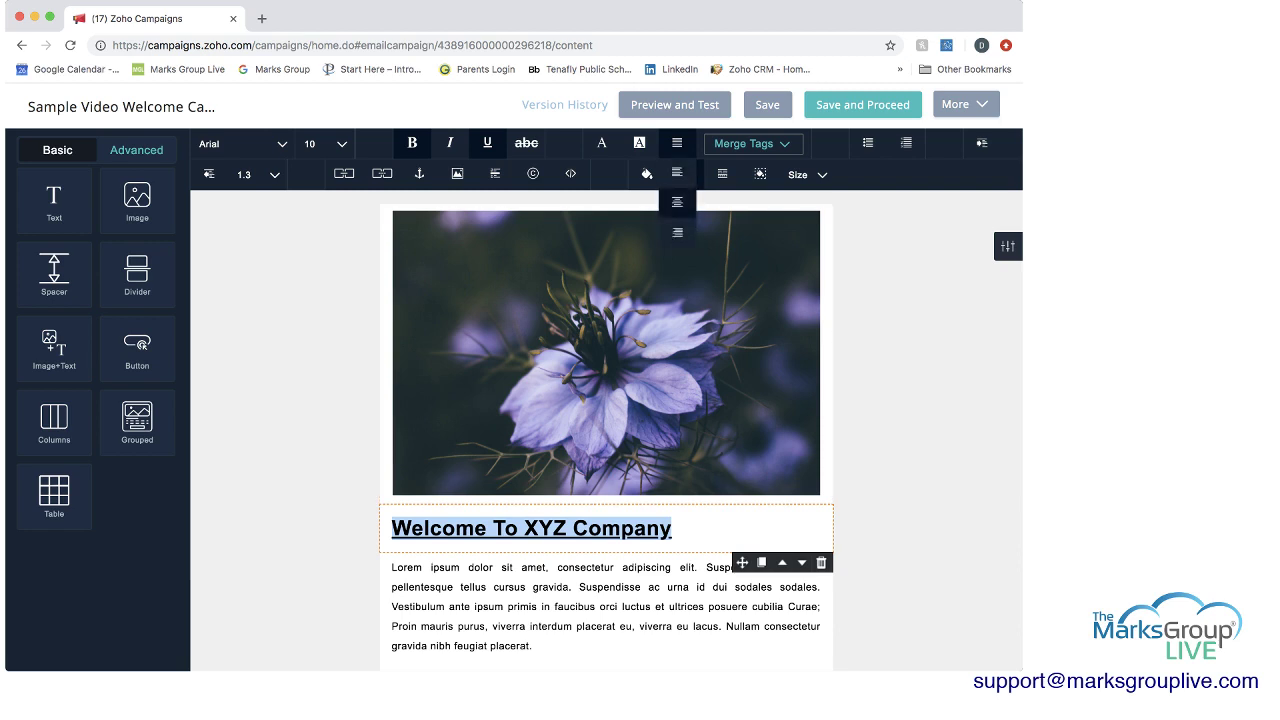
pyautogui.click(677, 201)
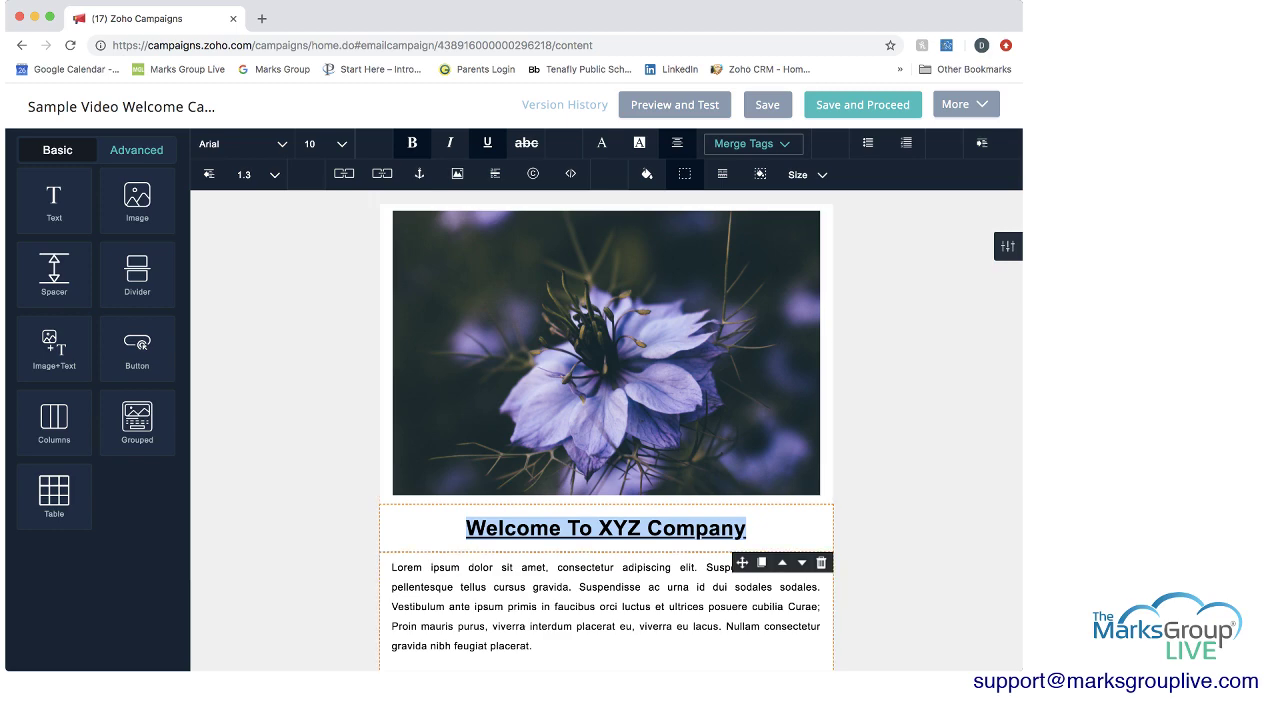
# Step: Duplicate the heading block and delete the copy
pyautogui.scroll(-2, 606, 430)
pyautogui.click(606, 562)
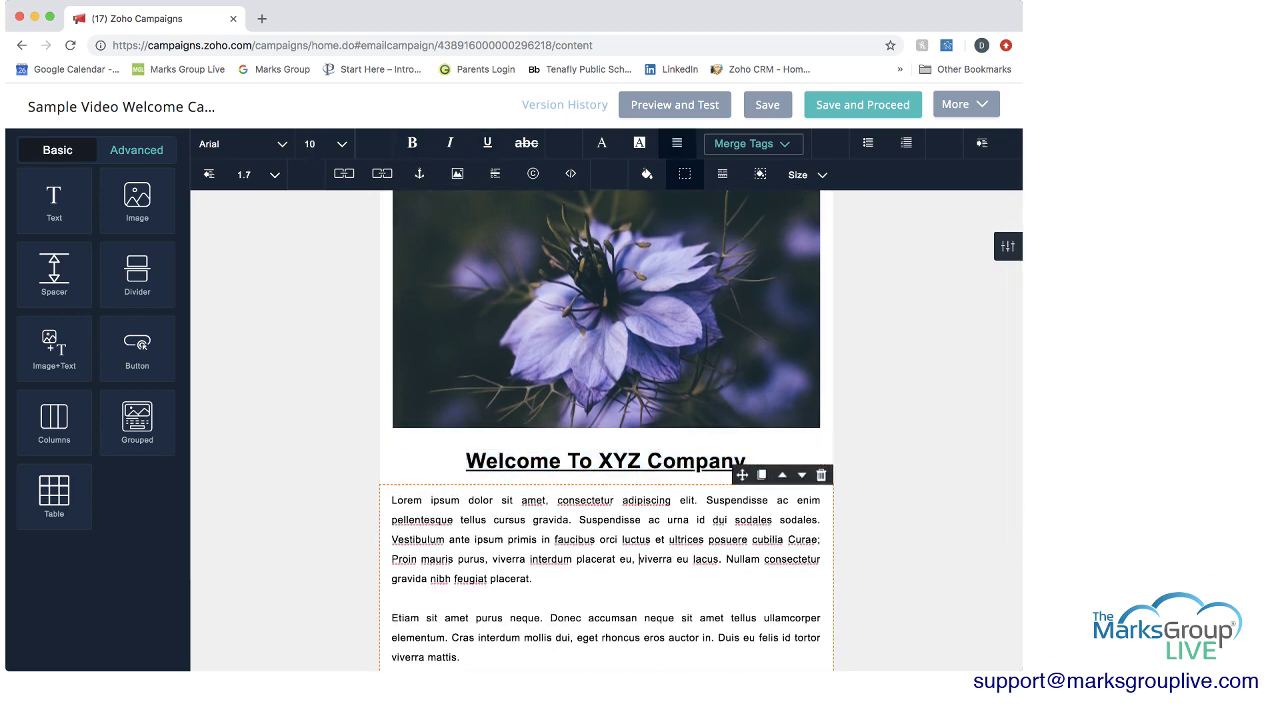
pyautogui.scroll(-3, 606, 562)
pyautogui.scroll(1, 606, 562)
pyautogui.scroll(2, 639, 482)
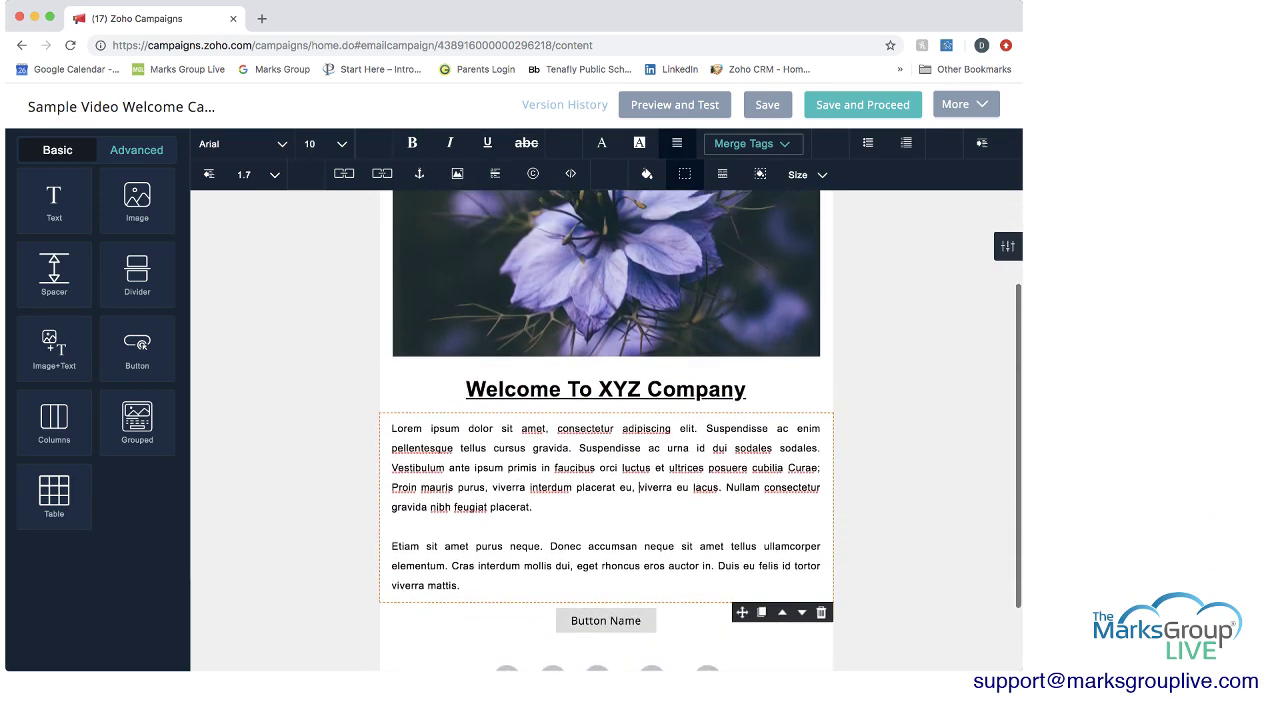
pyautogui.click(677, 384)
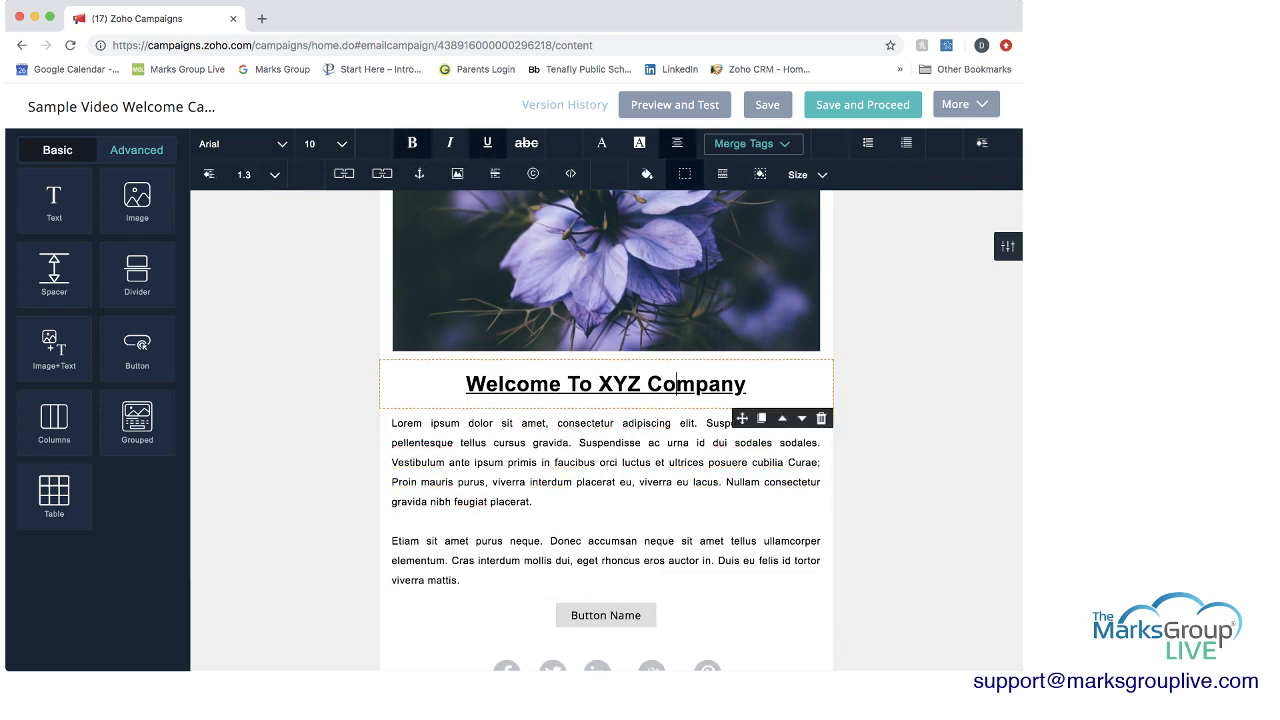
pyautogui.click(762, 418)
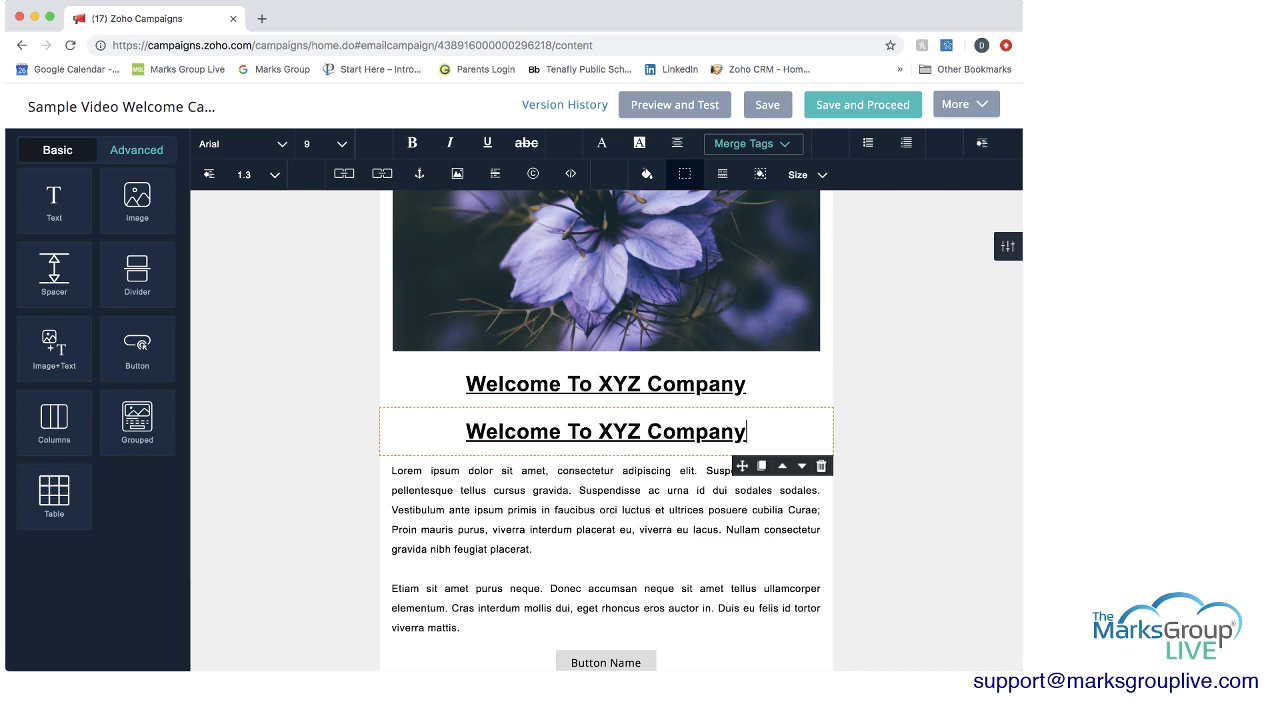
pyautogui.click(821, 466)
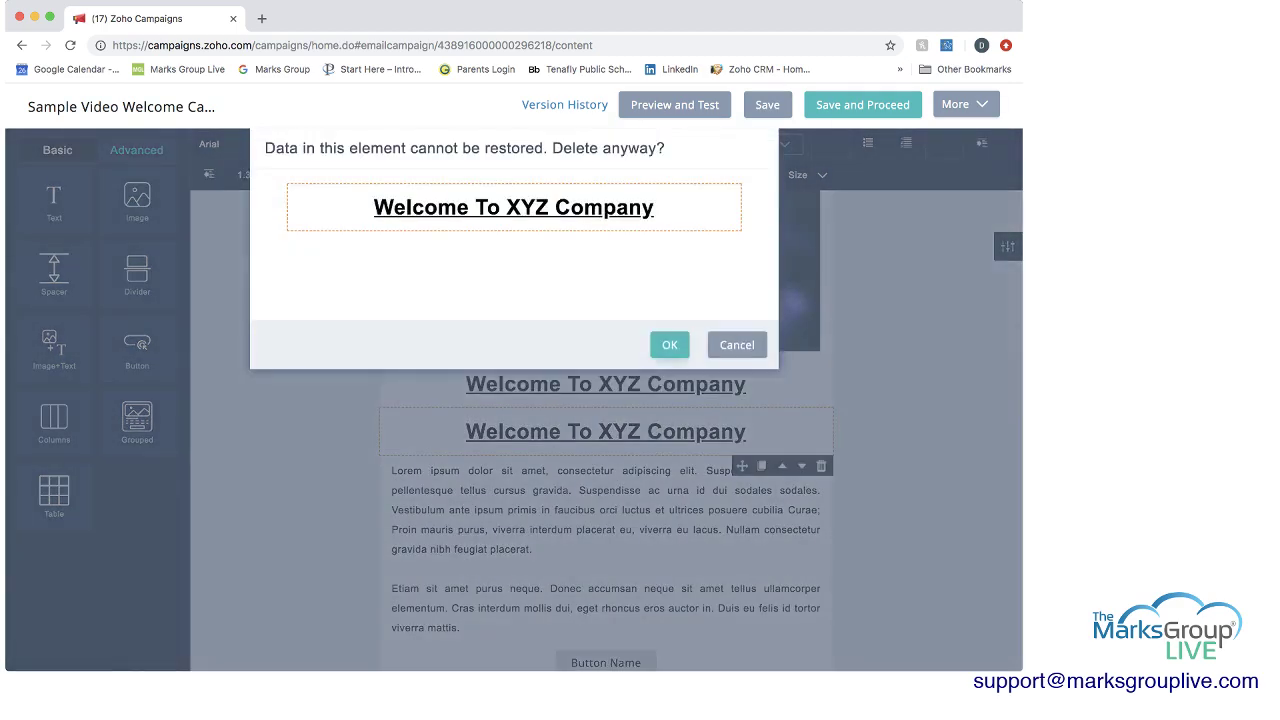
pyautogui.press('Return')
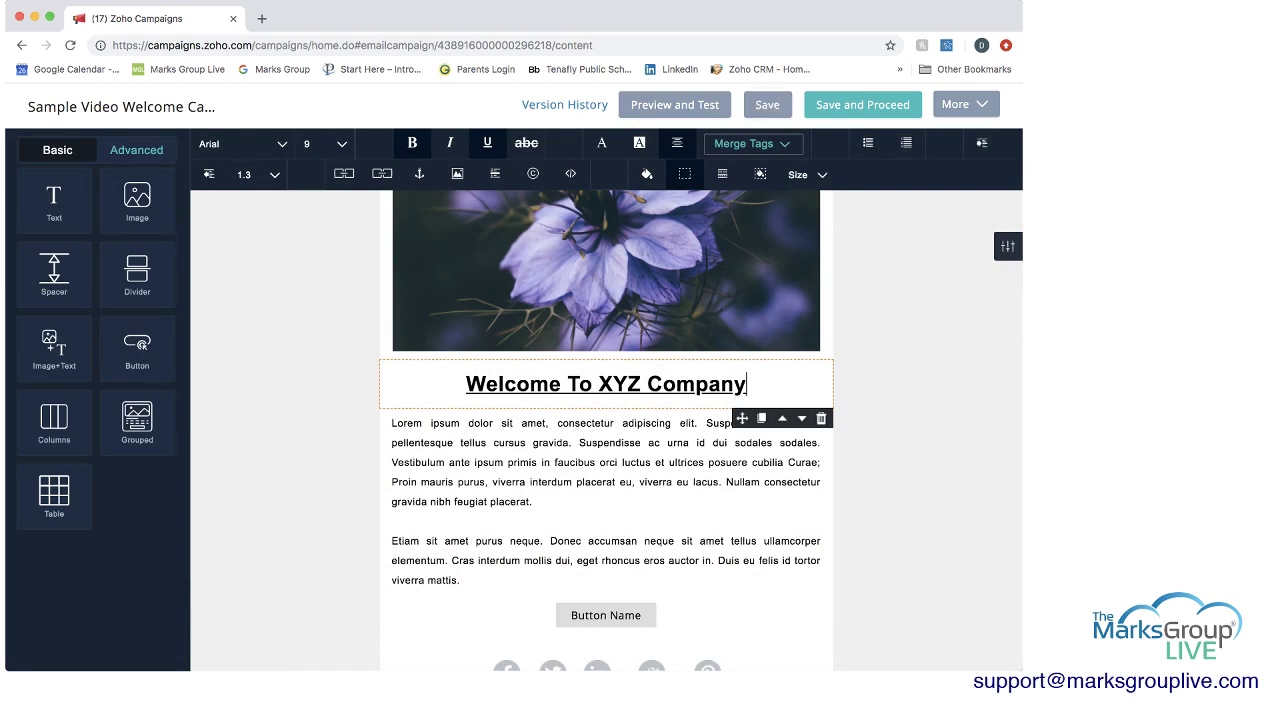
# Step: Move the heading block up so it sits above the flower image
pyautogui.click(782, 418)
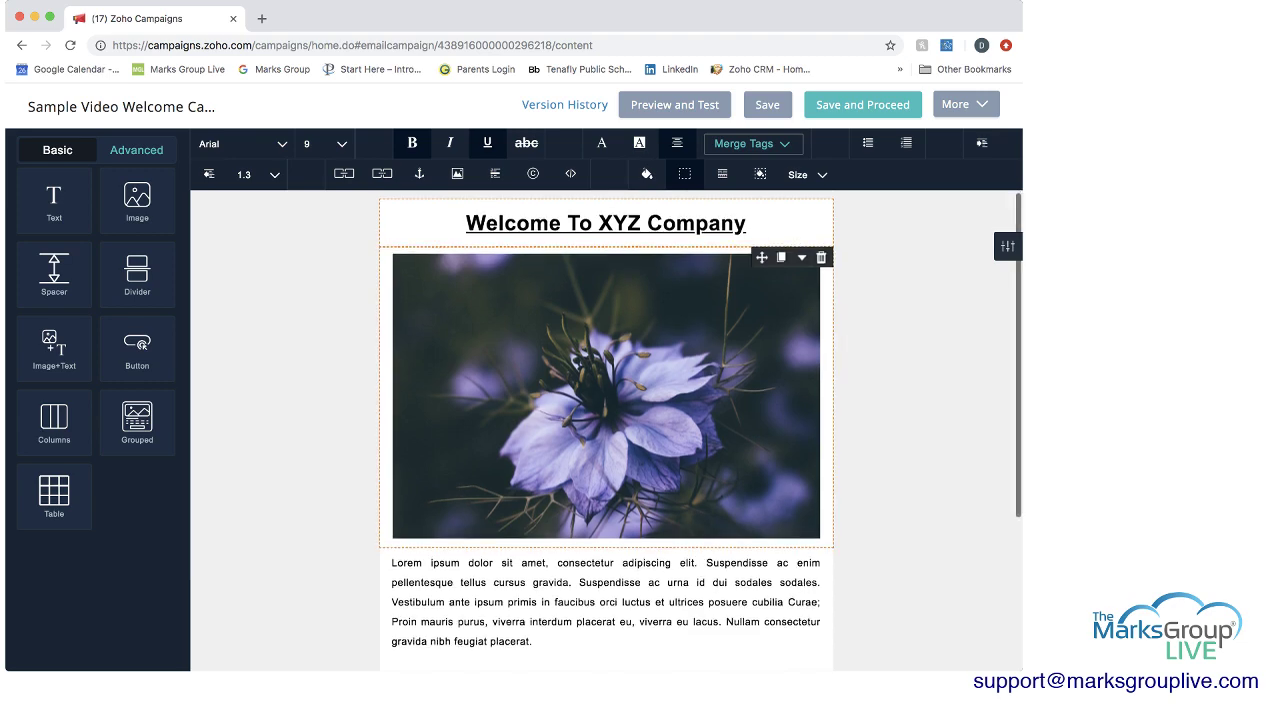
pyautogui.scroll(-2, 606, 430)
pyautogui.scroll(2, 606, 430)
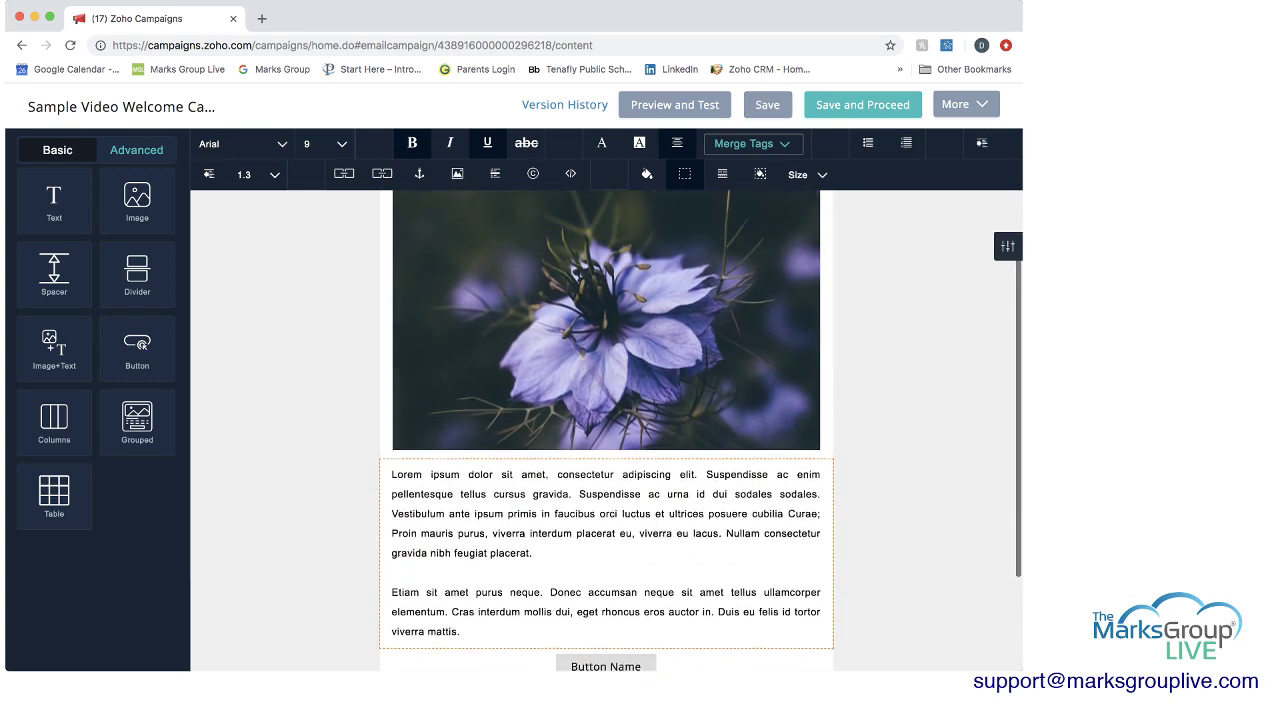
# Step: Replace the placeholder body paragraphs with "Welcome to XYZ Company! You will enjoy accessing our services."
pyautogui.scroll(-1, 606, 430)
pyautogui.scroll(-2, 606, 430)
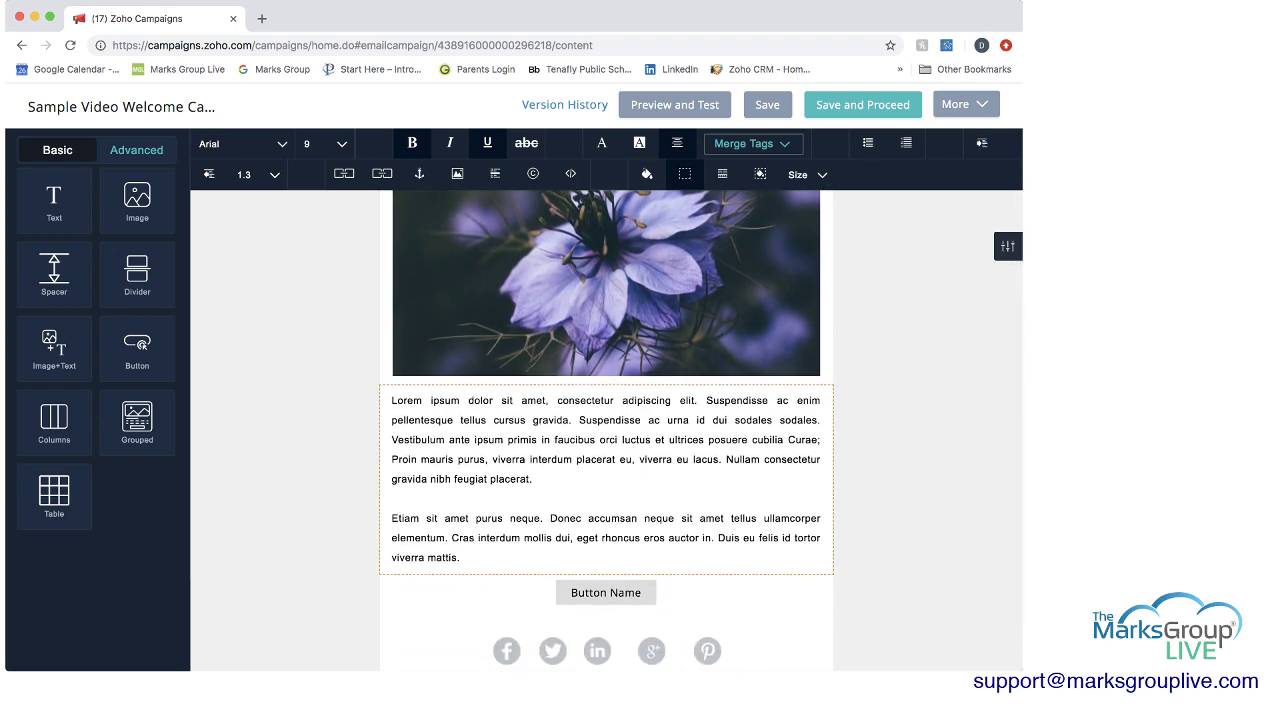
pyautogui.scroll(-1, 606, 430)
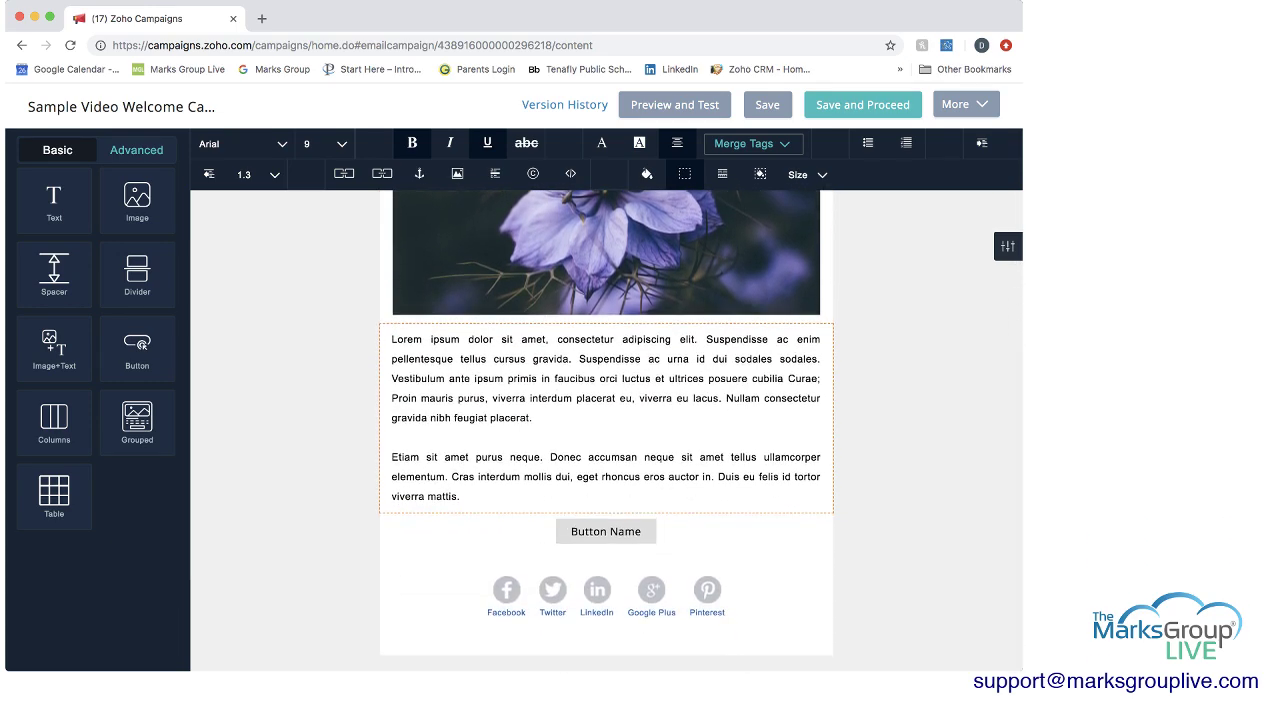
pyautogui.moveTo(391, 339); pyautogui.dragTo(460, 496)
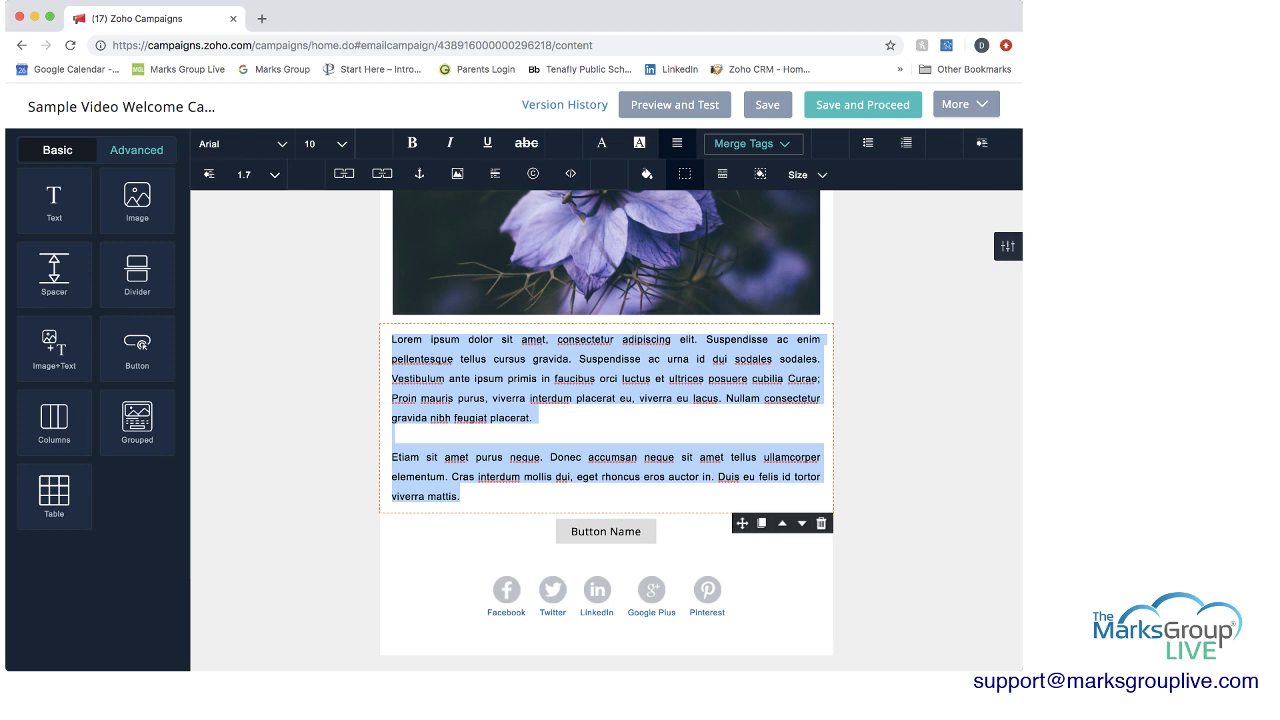
pyautogui.write('We')
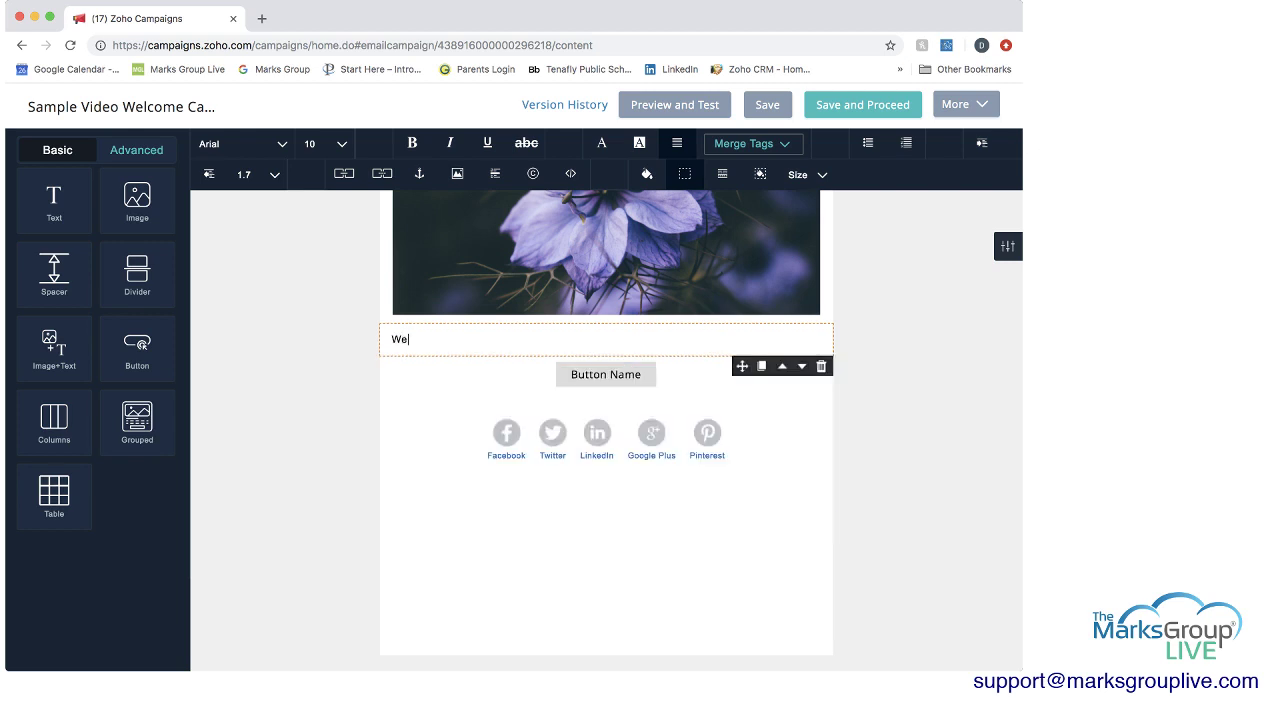
pyautogui.write('lcome to XYZ Company.')
pyautogui.write('  You will enjo')
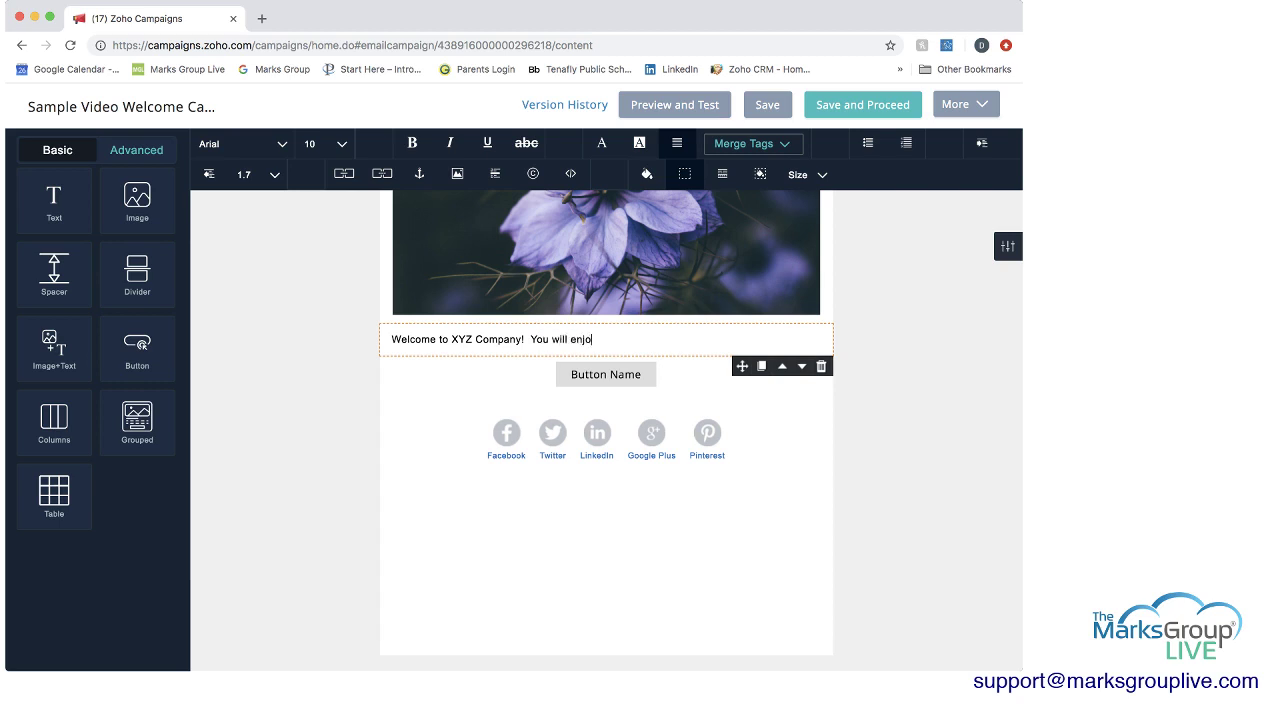
pyautogui.write('y accessing our services.')
# Step: Make "XYZ Company" bold in the body text below the flower image
pyautogui.moveTo(452, 339); pyautogui.dragTo(522, 339)
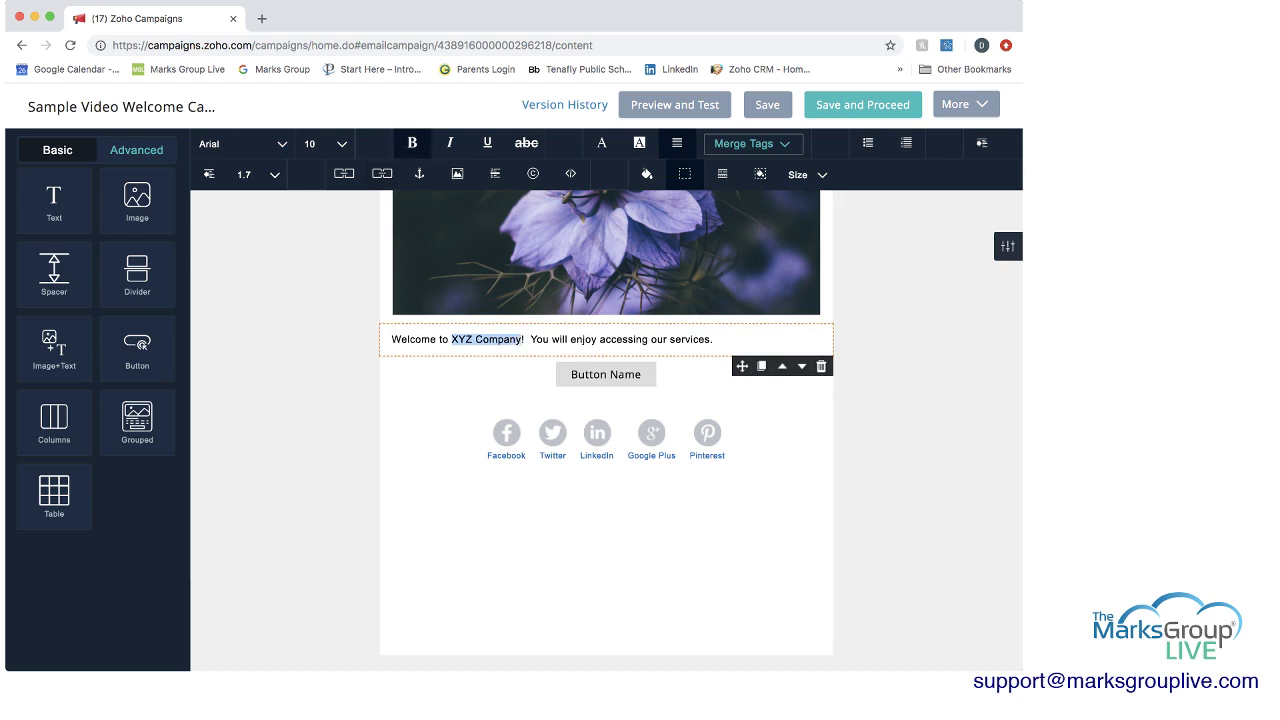
pyautogui.click(412, 143)
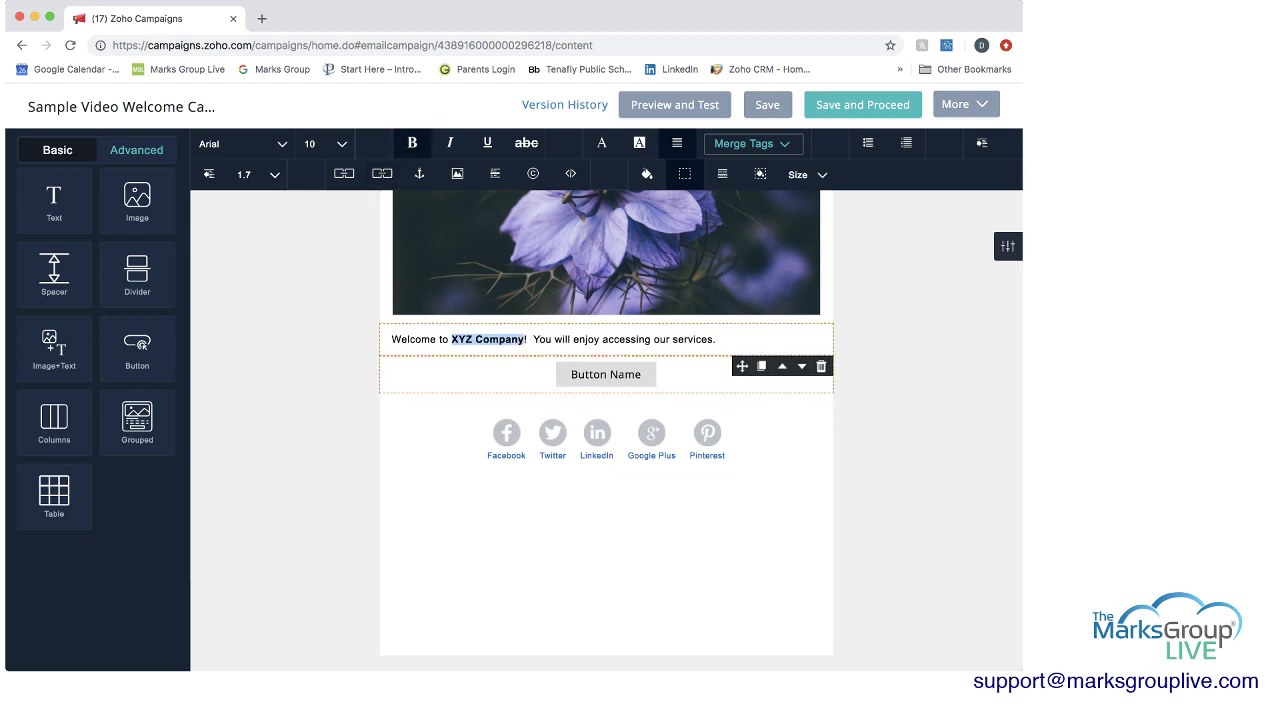
pyautogui.click(524, 340)
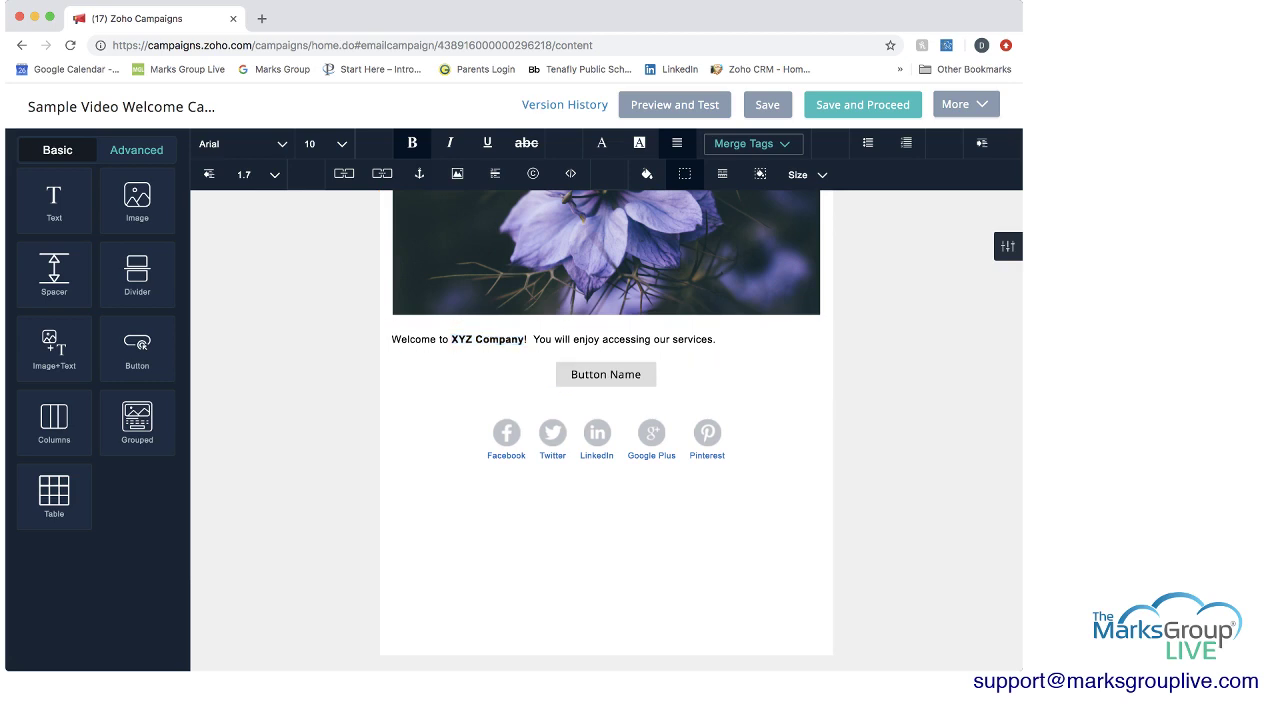
# Step: Add a paragraph block between the welcome text and the button, reading "Here is more information about our services...."
pyautogui.scroll(3, 606, 420)
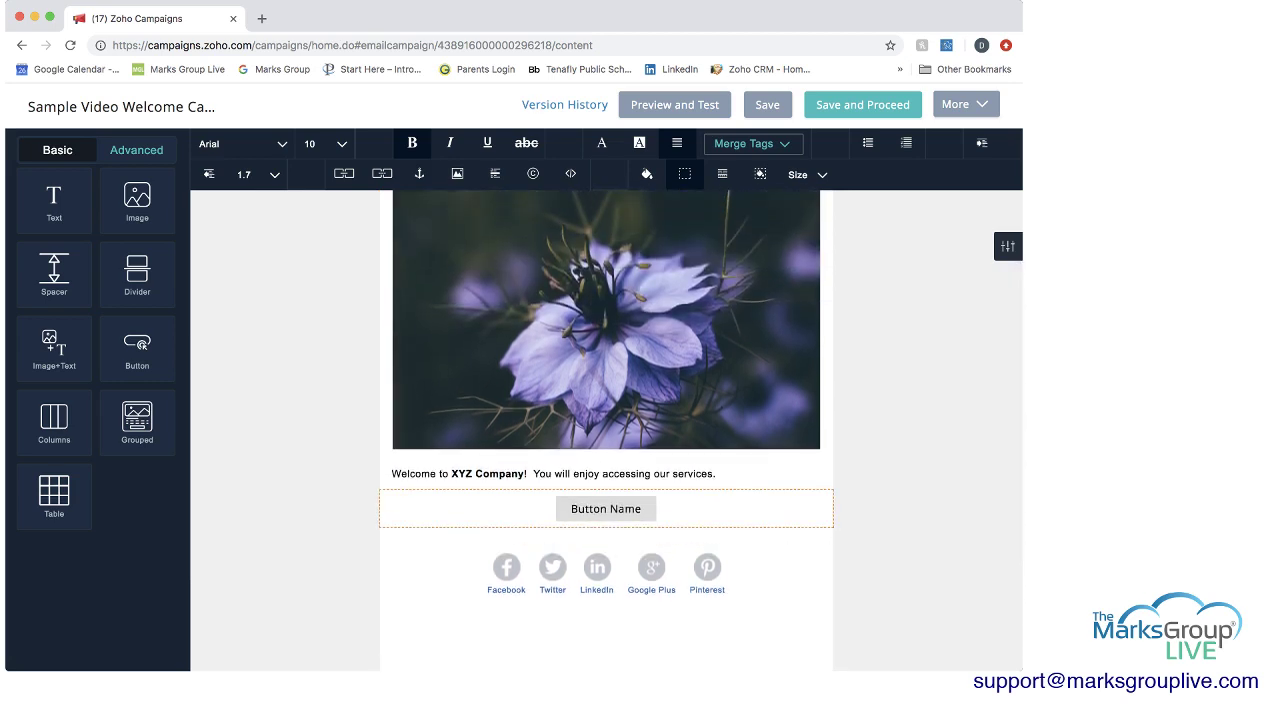
pyautogui.scroll(-1, 606, 420)
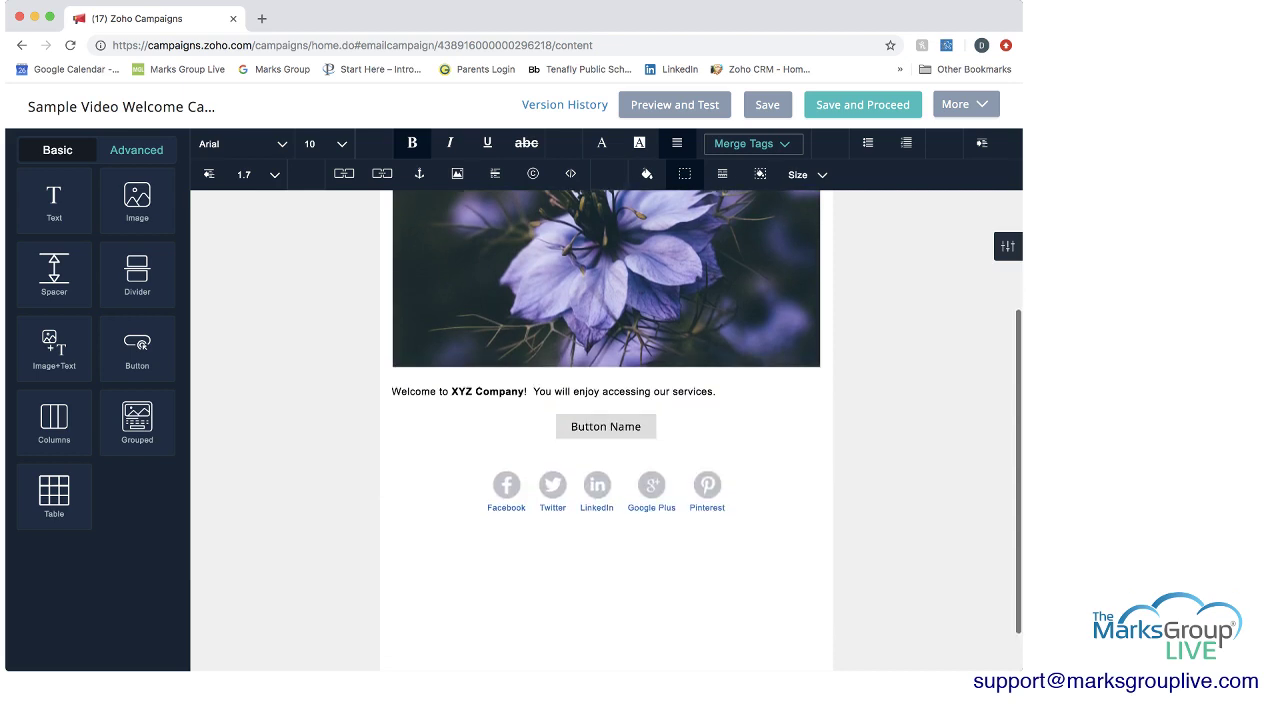
pyautogui.scroll(2, 606, 420)
pyautogui.scroll(-1, 606, 420)
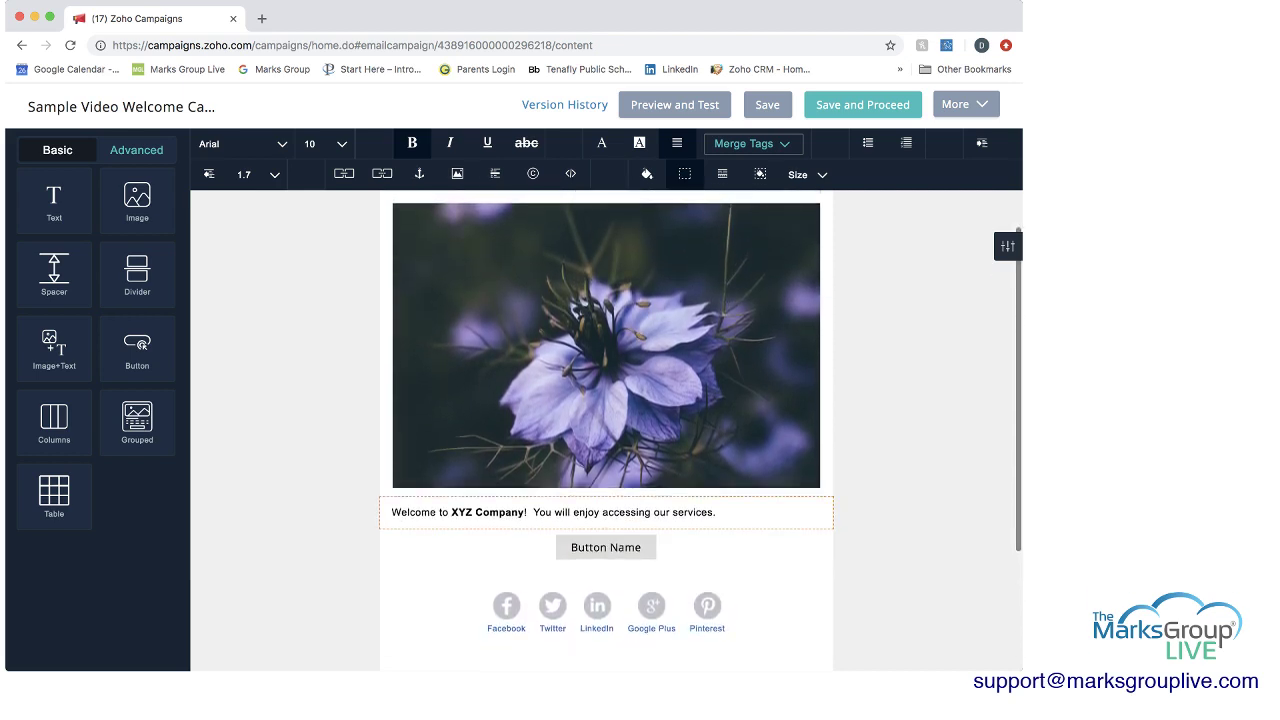
pyautogui.click(54, 201)
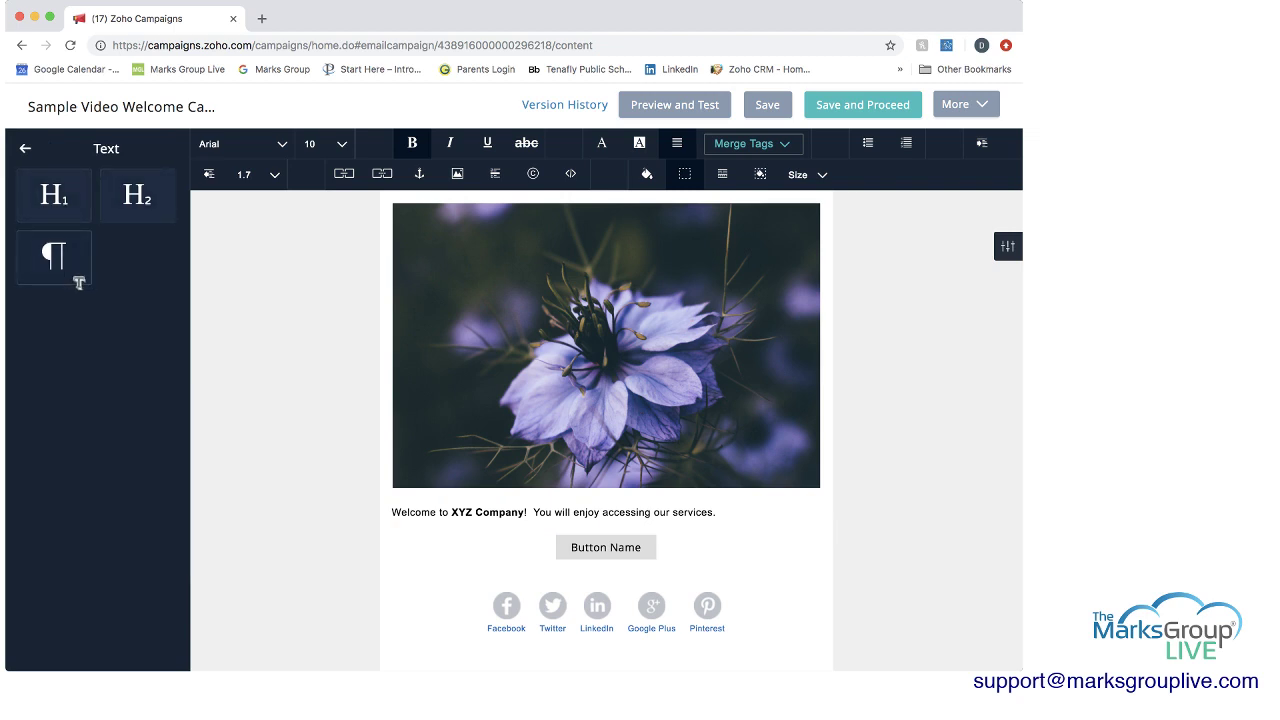
pyautogui.moveTo(75, 282); pyautogui.dragTo(461, 549)
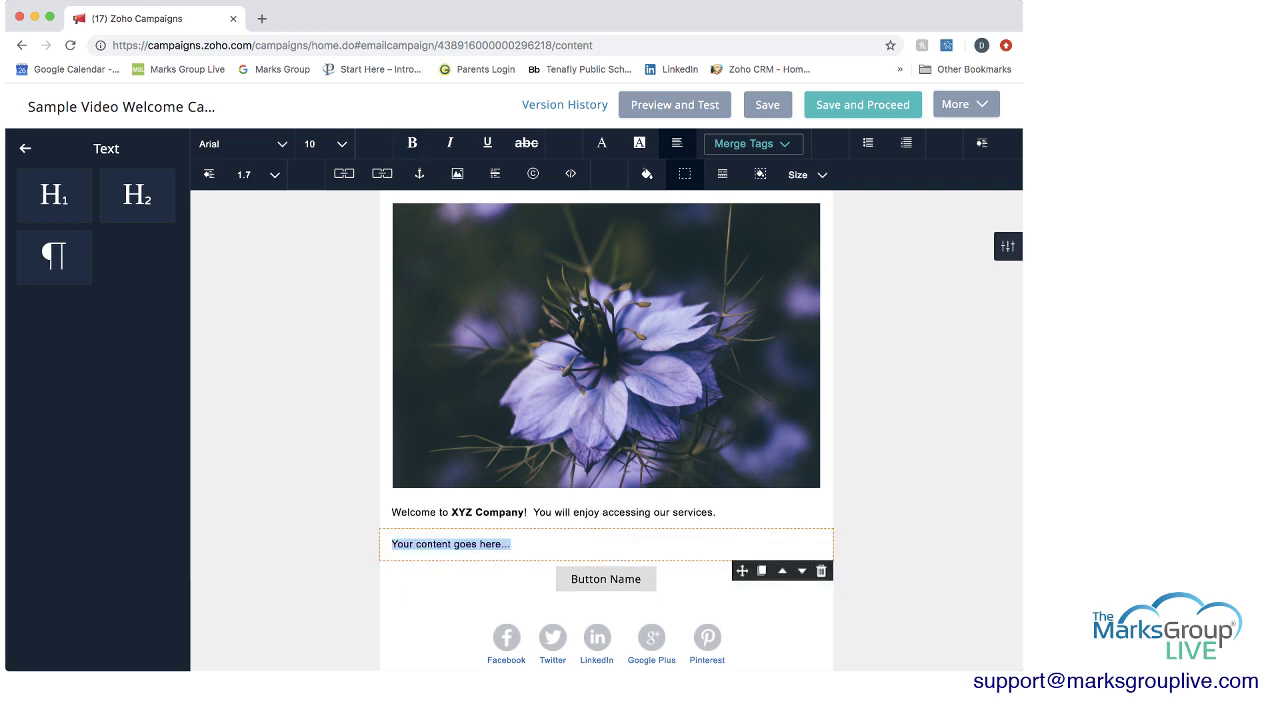
pyautogui.write('H')
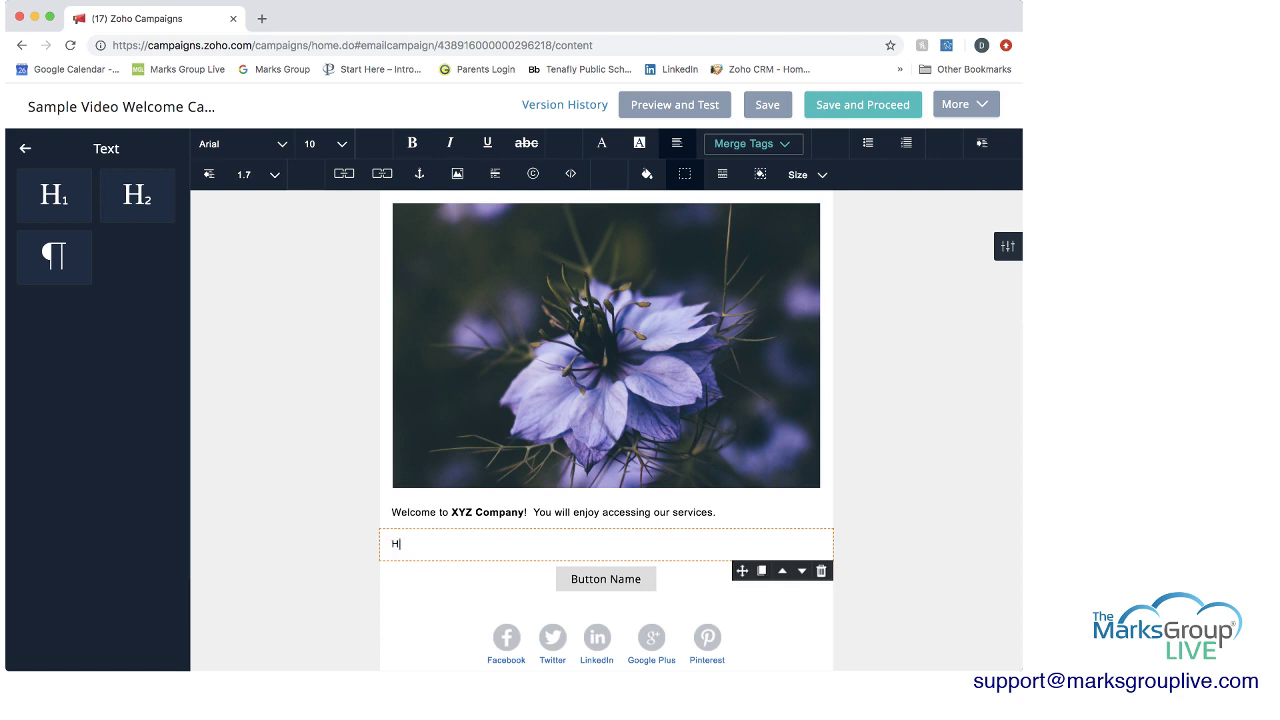
pyautogui.write('ere is more information about our ')
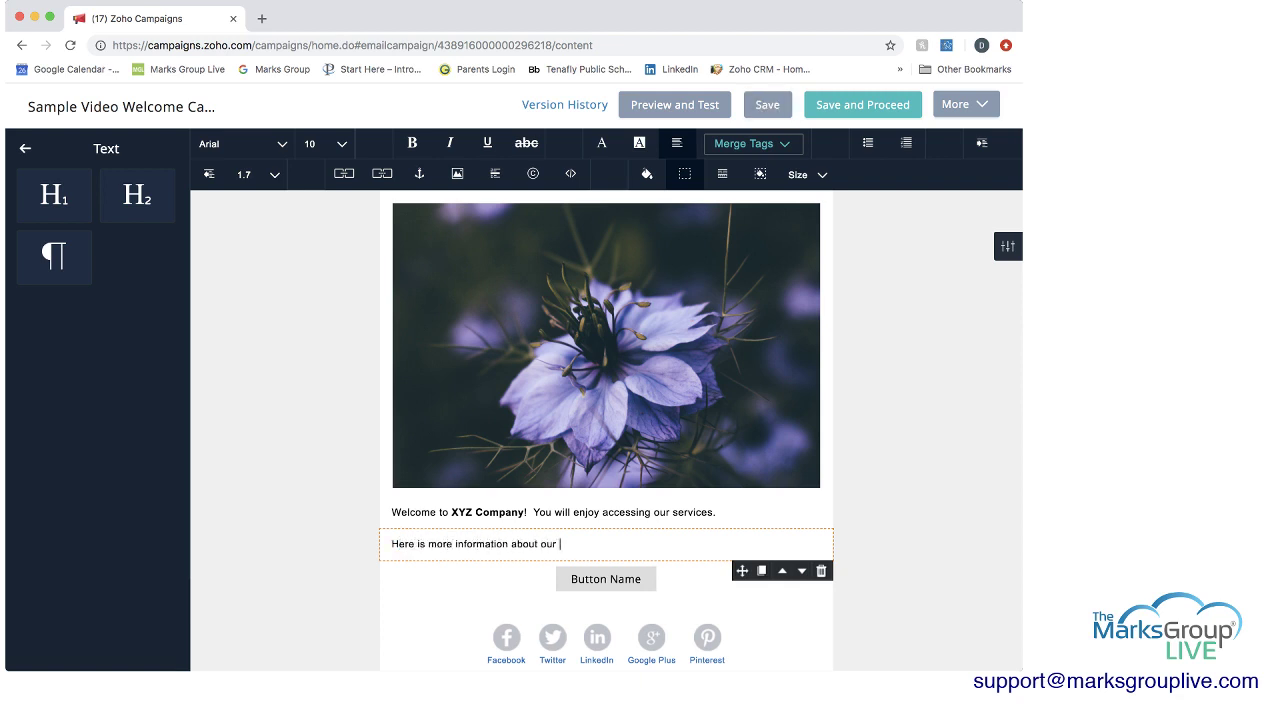
pyautogui.write('services....')
# Step: Change the font of the "Here is more information about our services...." line to Lucida Console
pyautogui.moveTo(612, 544); pyautogui.dragTo(391, 544)
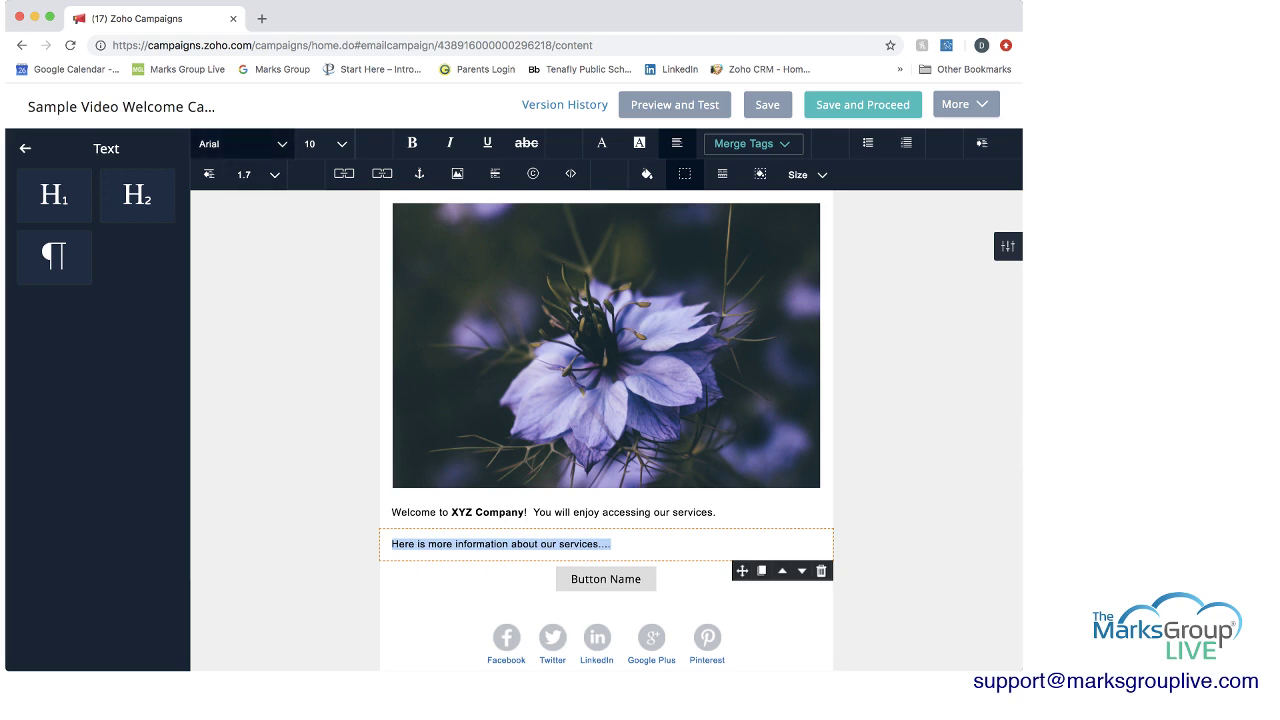
pyautogui.click(240, 143)
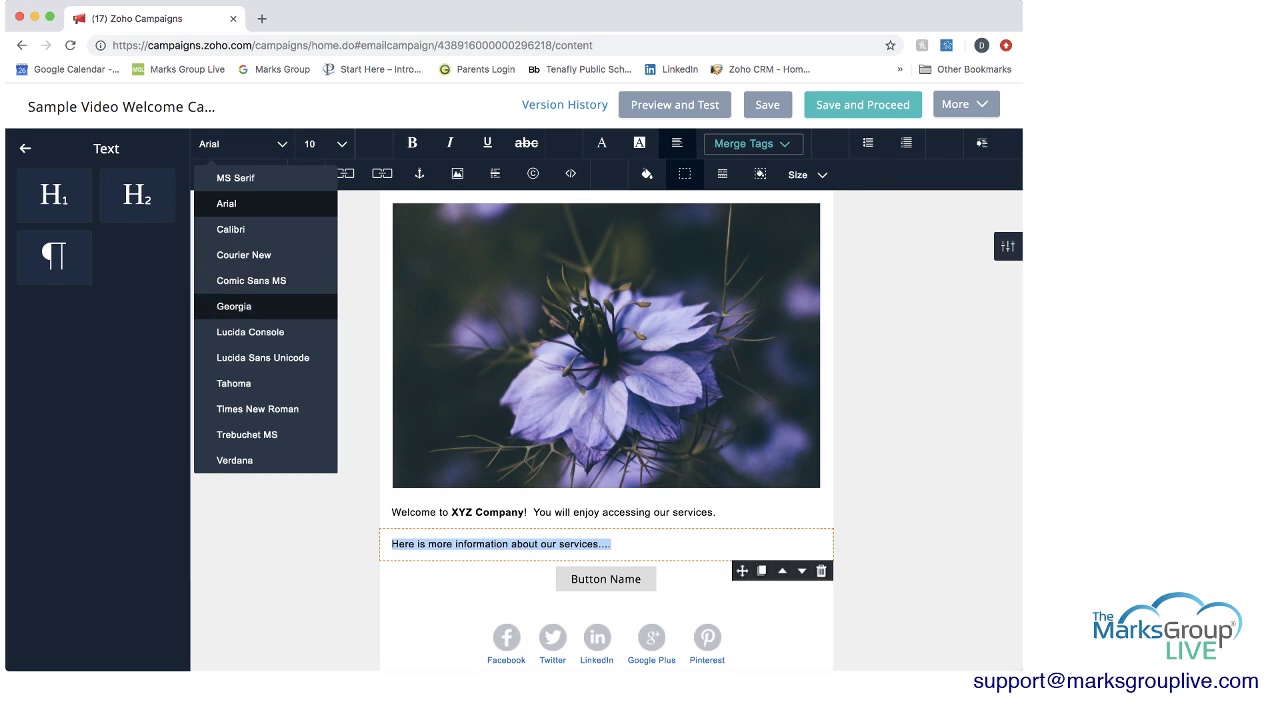
pyautogui.click(250, 332)
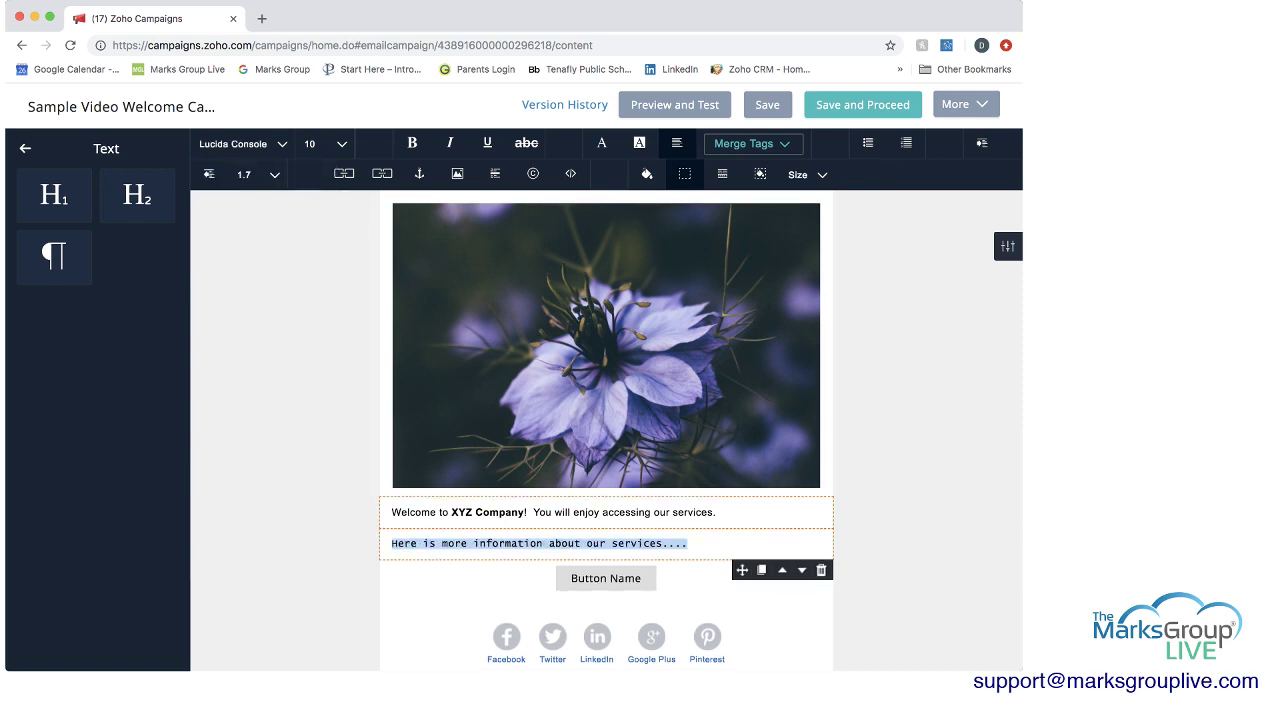
# Step: Set the font size of the whole welcome sentence below the flower image to 12
pyautogui.click(500, 512)
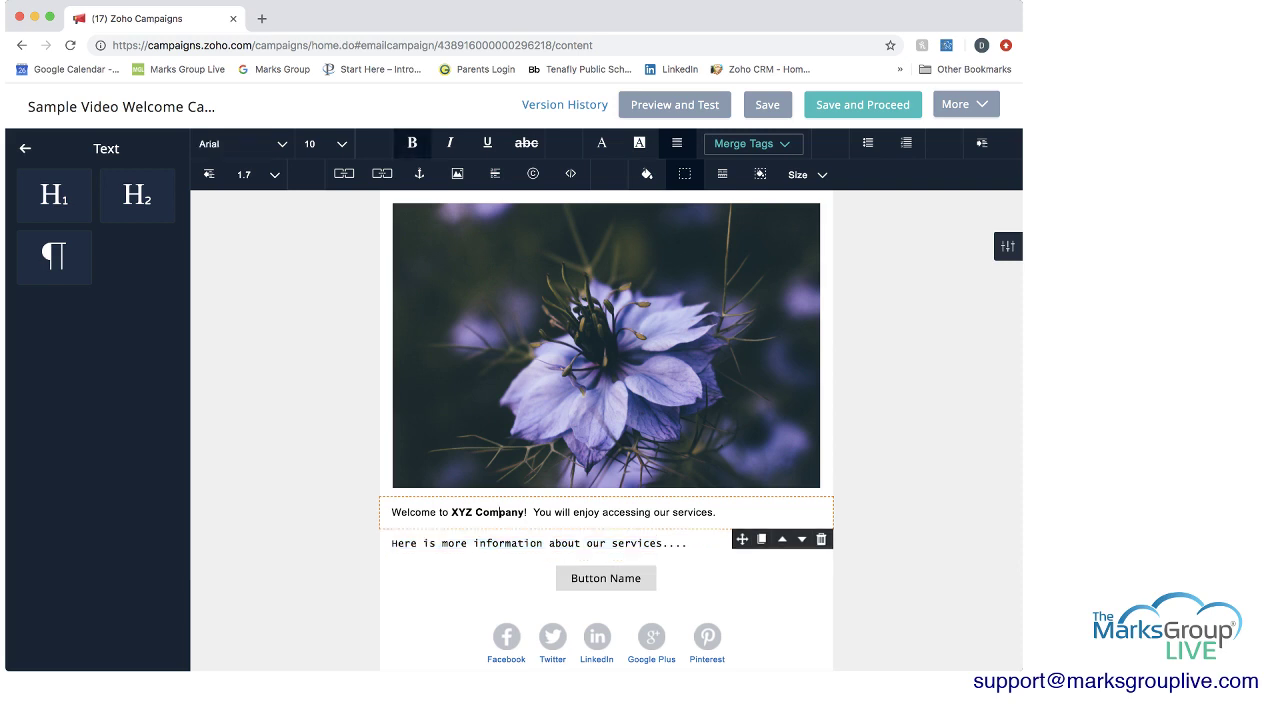
pyautogui.moveTo(392, 512); pyautogui.dragTo(714, 512)
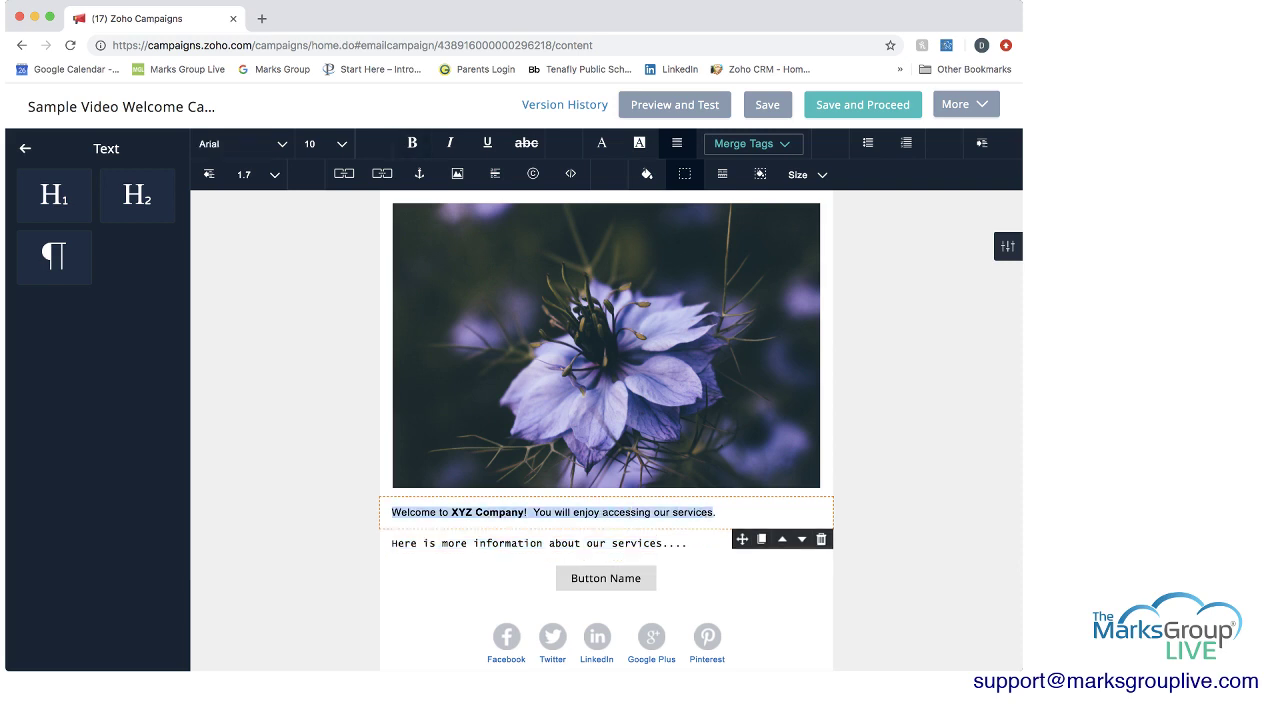
pyautogui.click(325, 143)
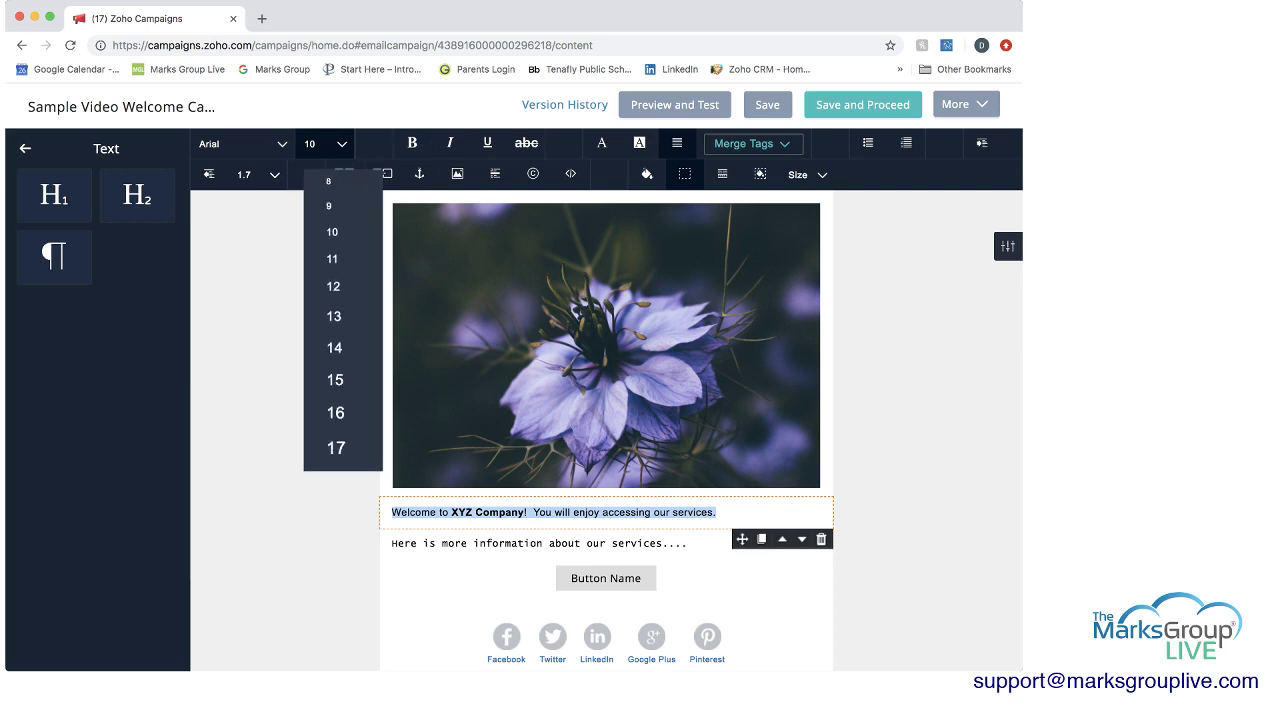
pyautogui.click(333, 282)
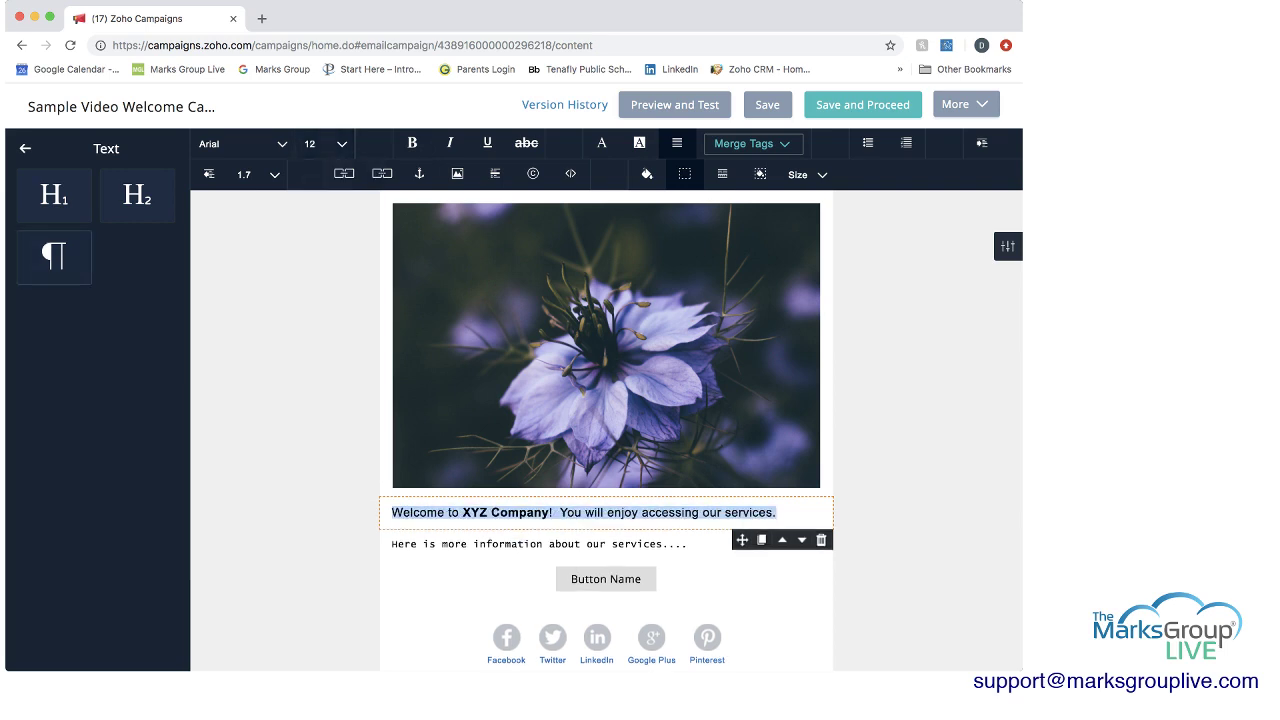
pyautogui.click(25, 149)
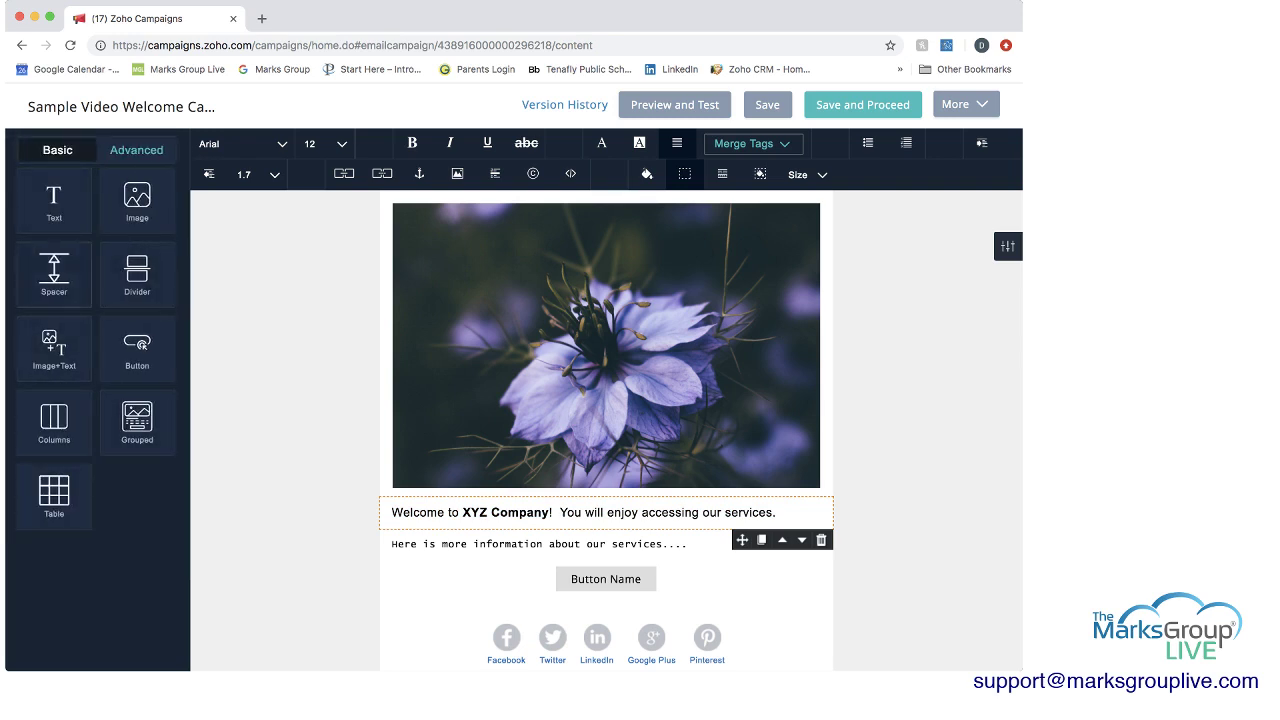
pyautogui.click(54, 198)
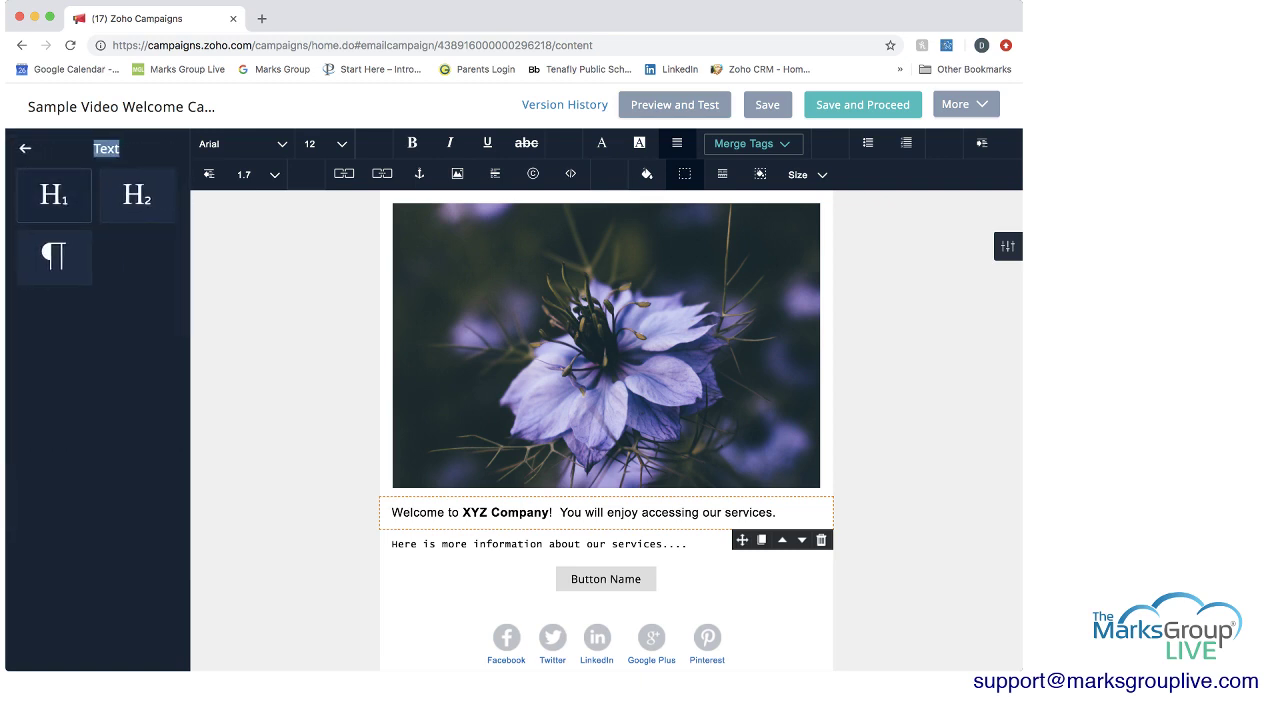
pyautogui.moveTo(90, 271); pyautogui.dragTo(120, 286)
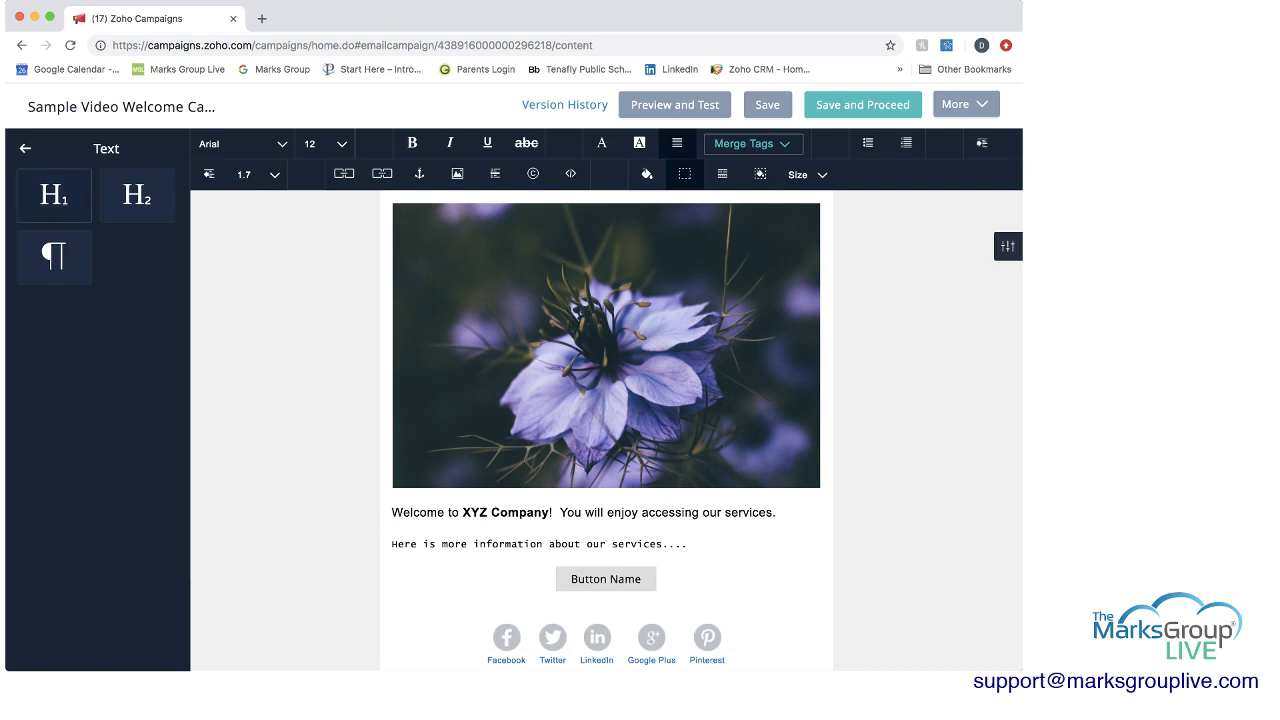
pyautogui.click(25, 149)
# Step: Duplicate the button block below the body text and delete the copy
pyautogui.scroll(-1, 606, 511)
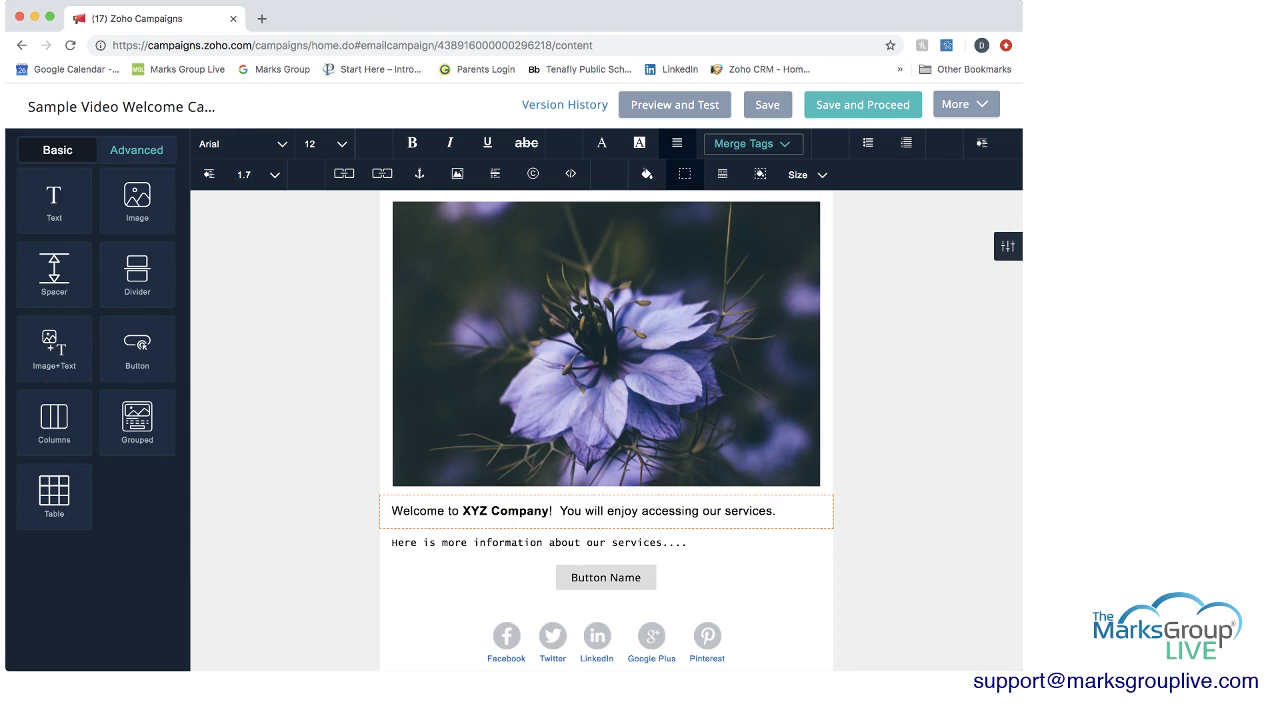
pyautogui.scroll(-2, 606, 426)
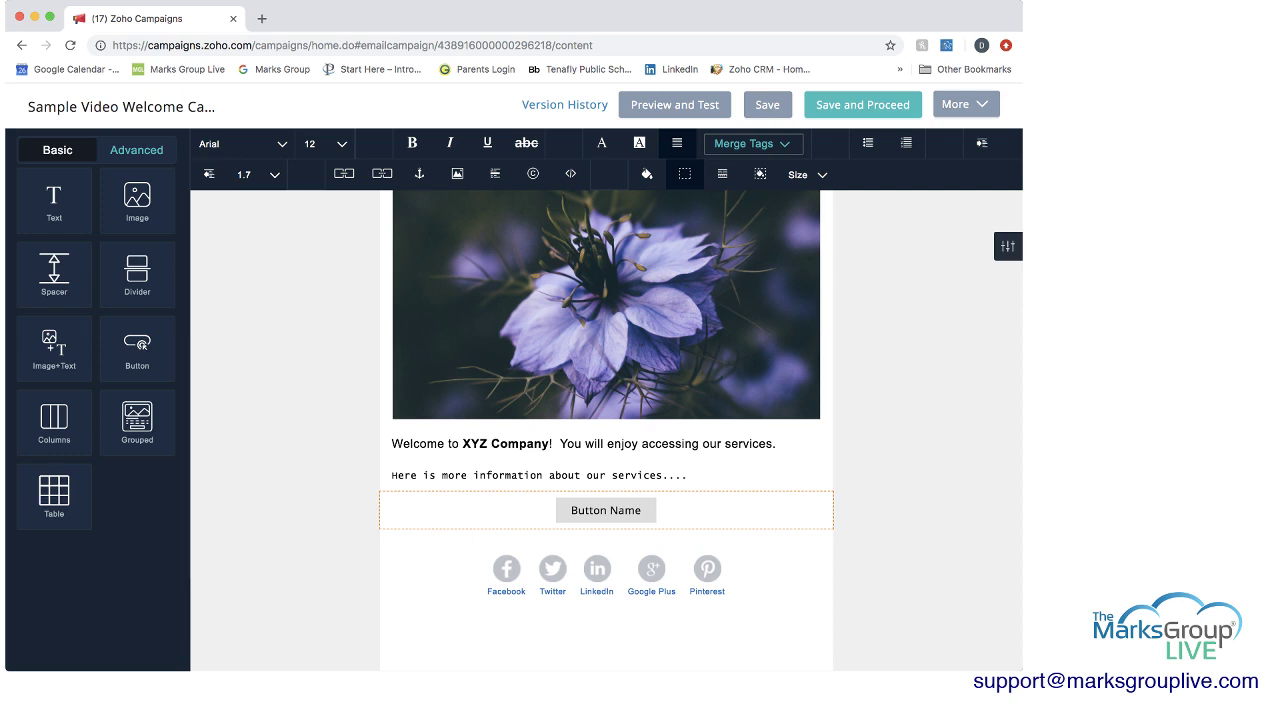
pyautogui.click(606, 510)
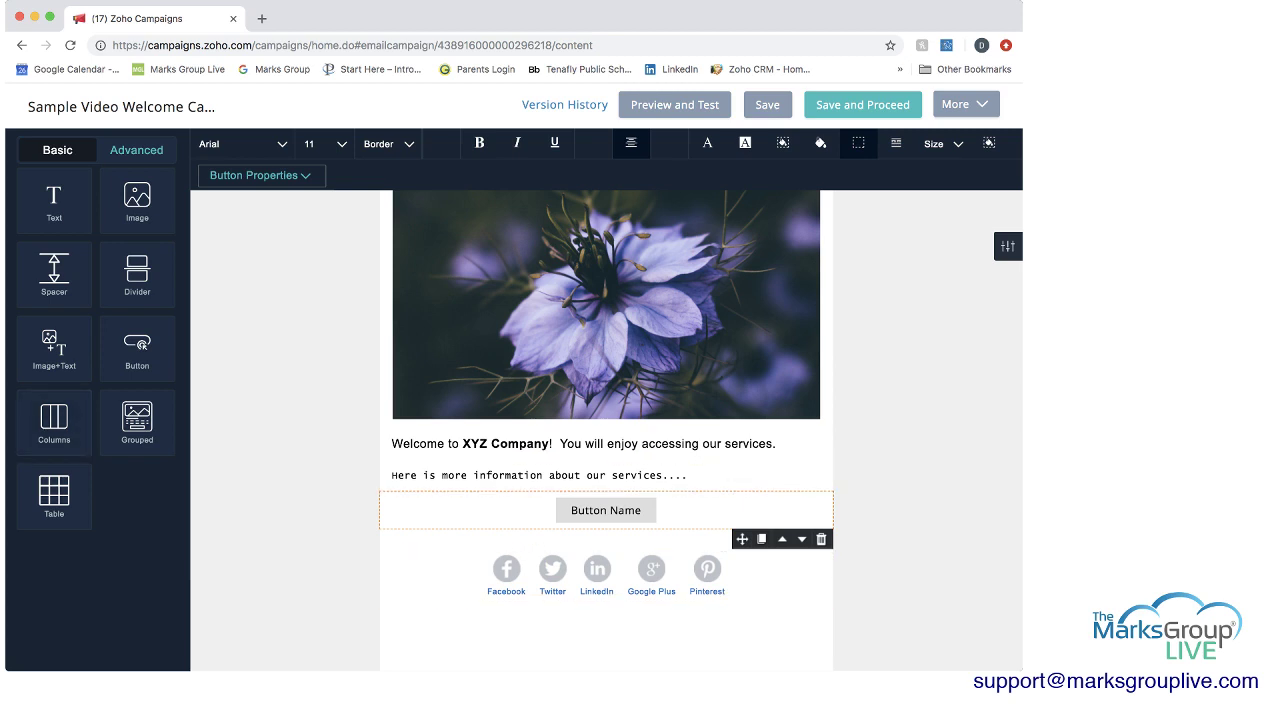
pyautogui.click(762, 539)
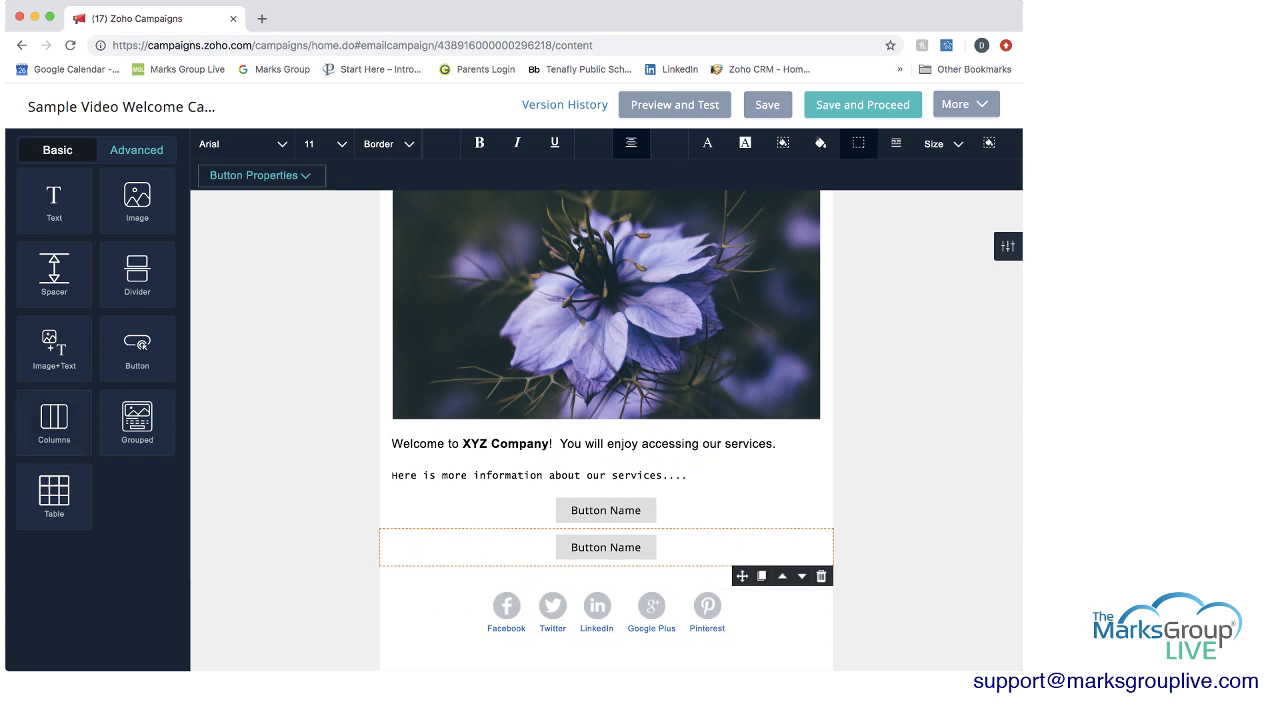
pyautogui.click(821, 576)
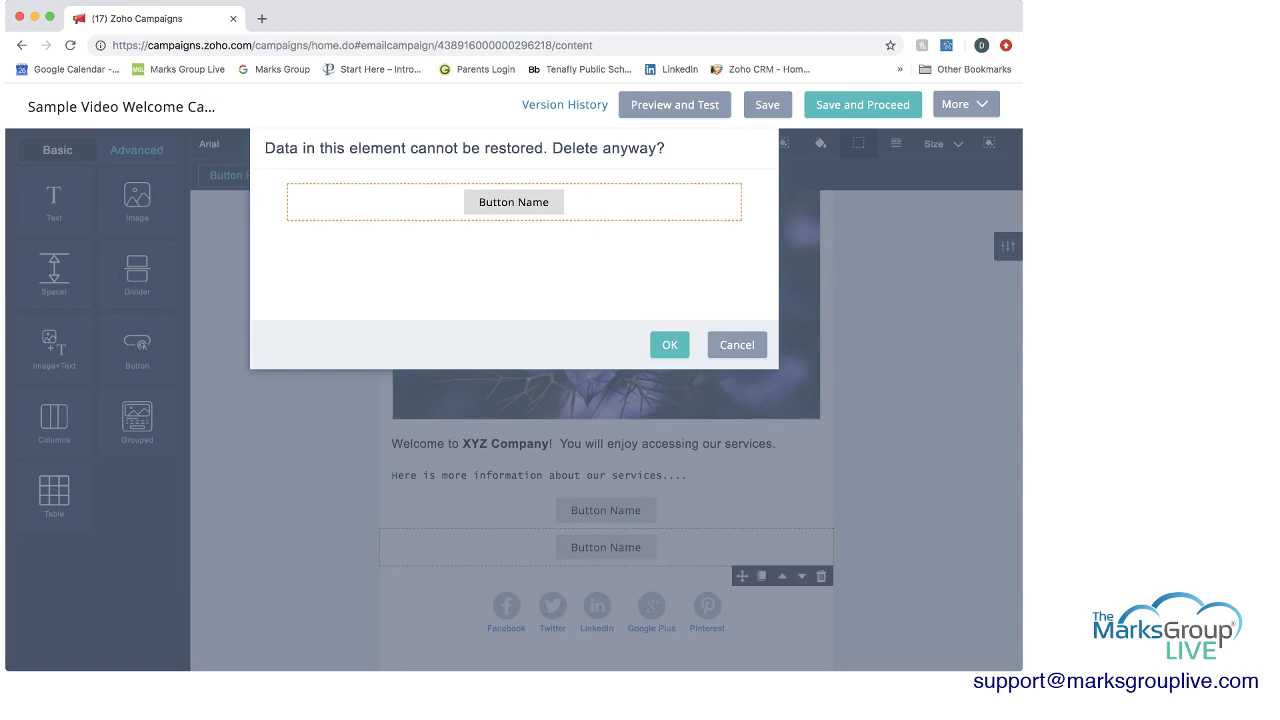
pyautogui.click(669, 344)
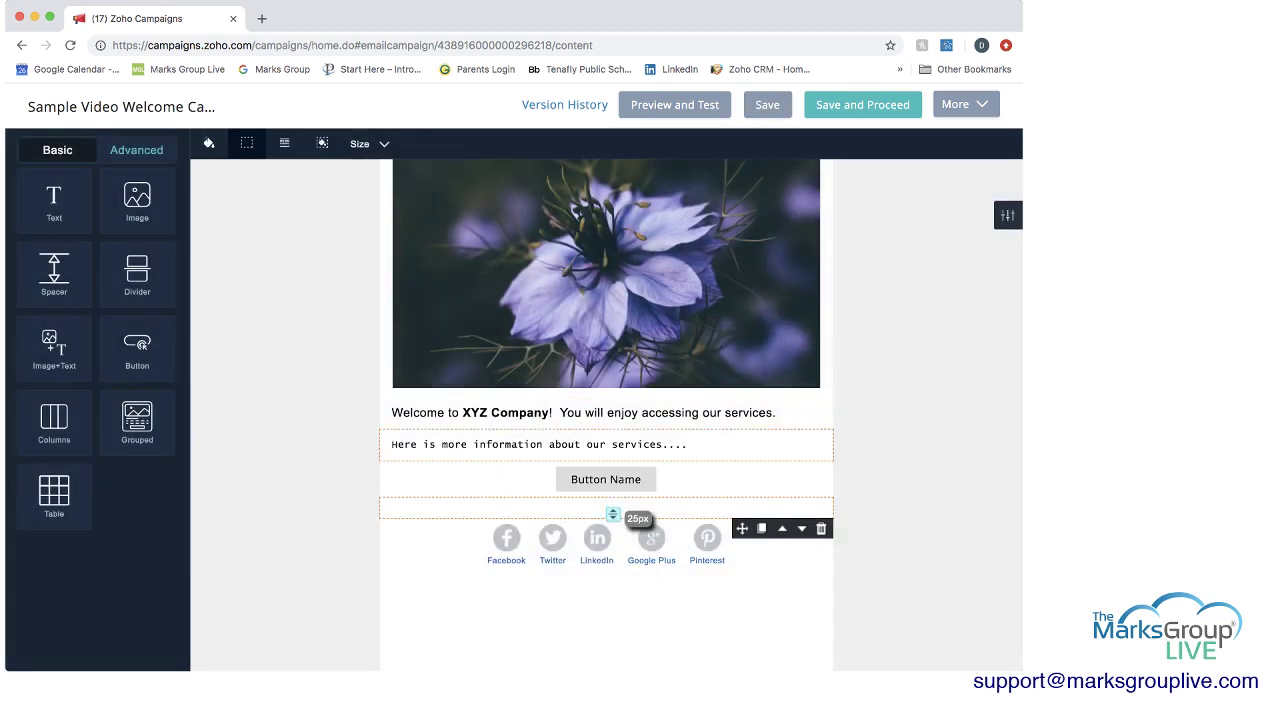
# Step: Edit the button's properties and name it "Click Here For Your Free Downloads"
pyautogui.click(606, 479)
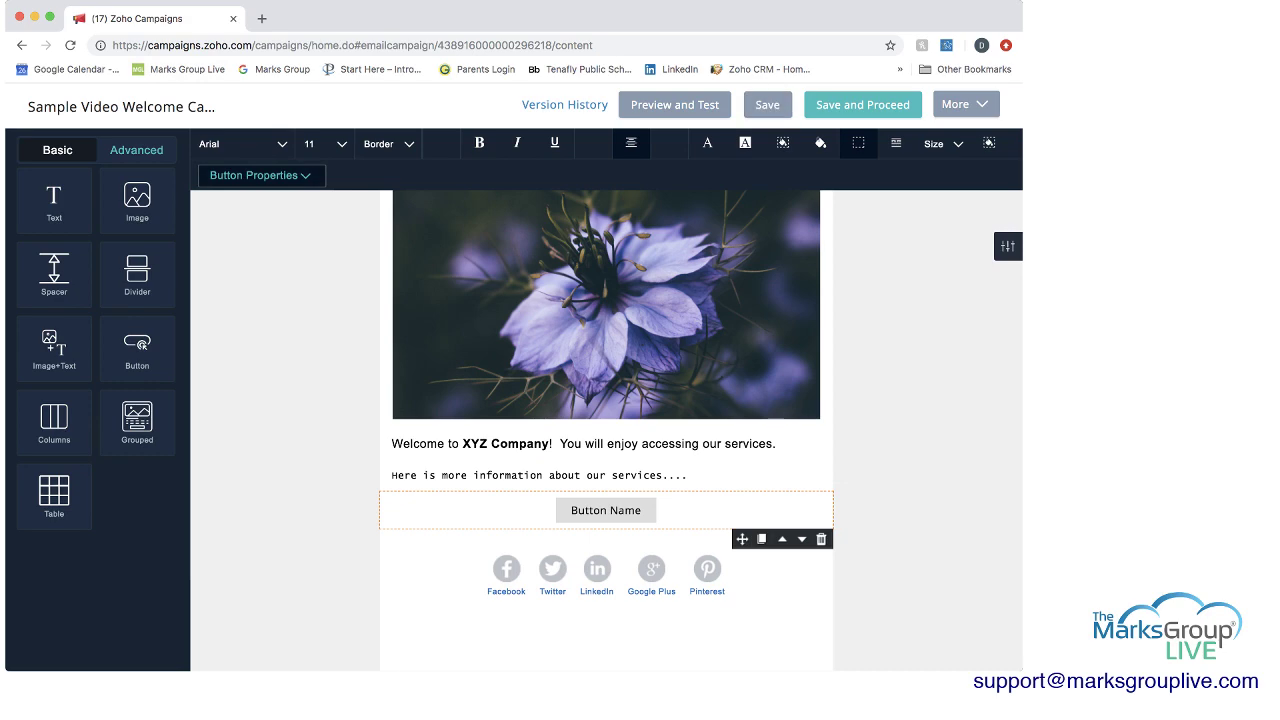
pyautogui.click(261, 176)
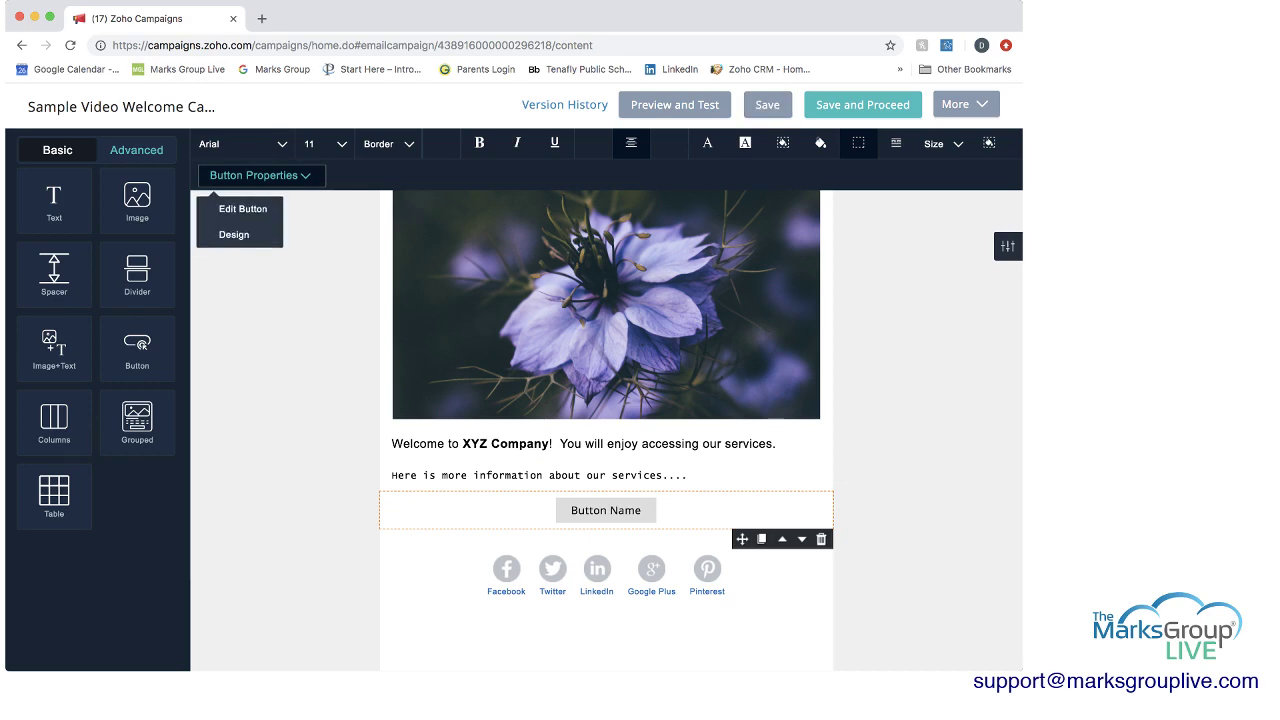
pyautogui.click(243, 209)
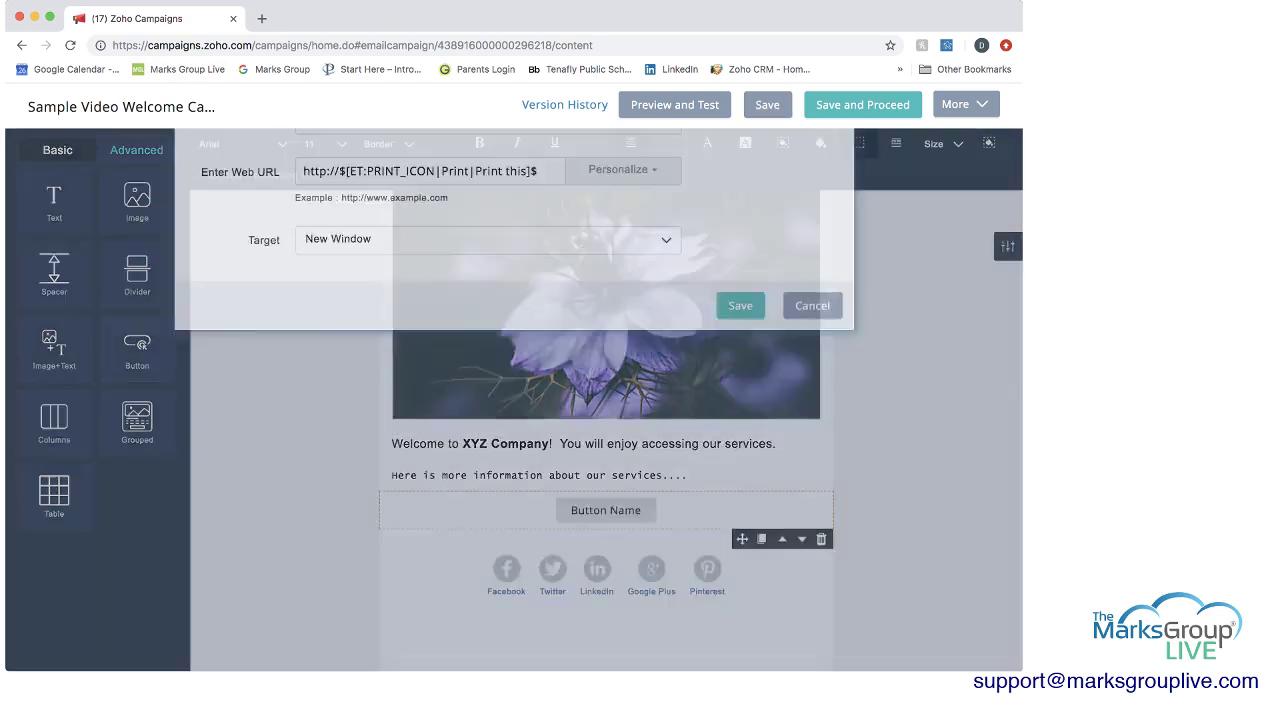
pyautogui.moveTo(378, 247); pyautogui.dragTo(303, 247)
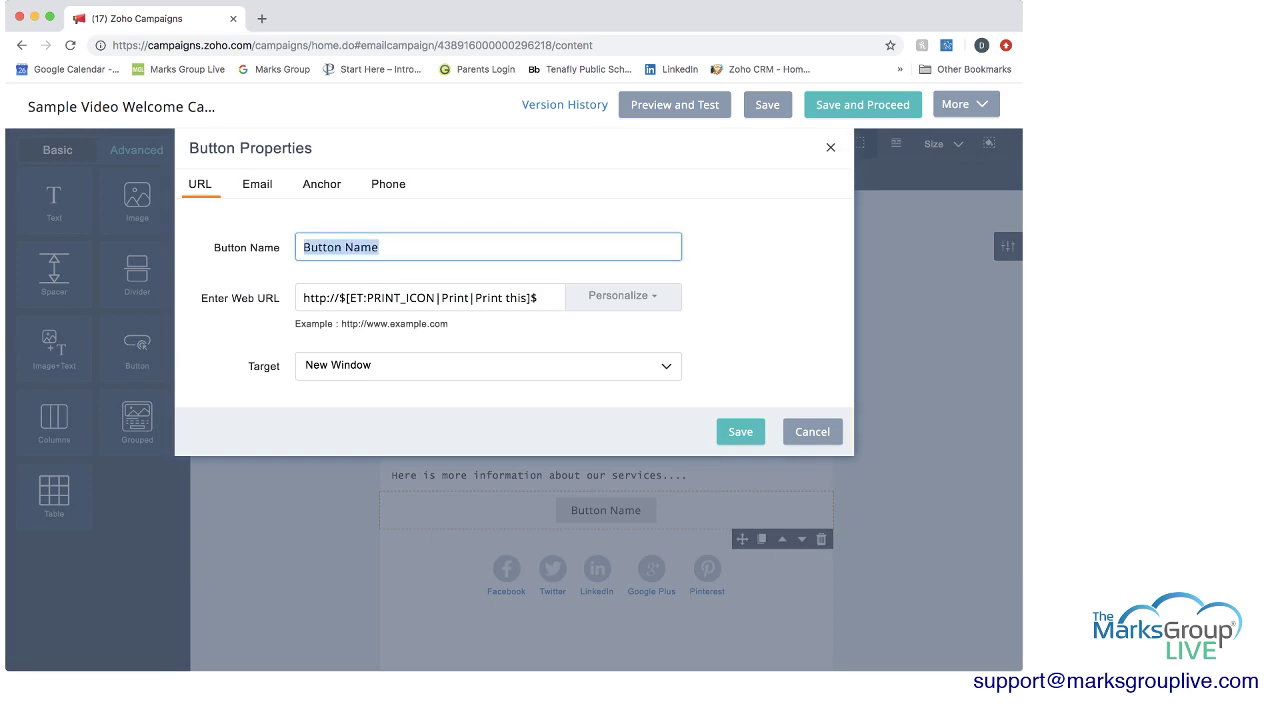
pyautogui.write('Click Her')
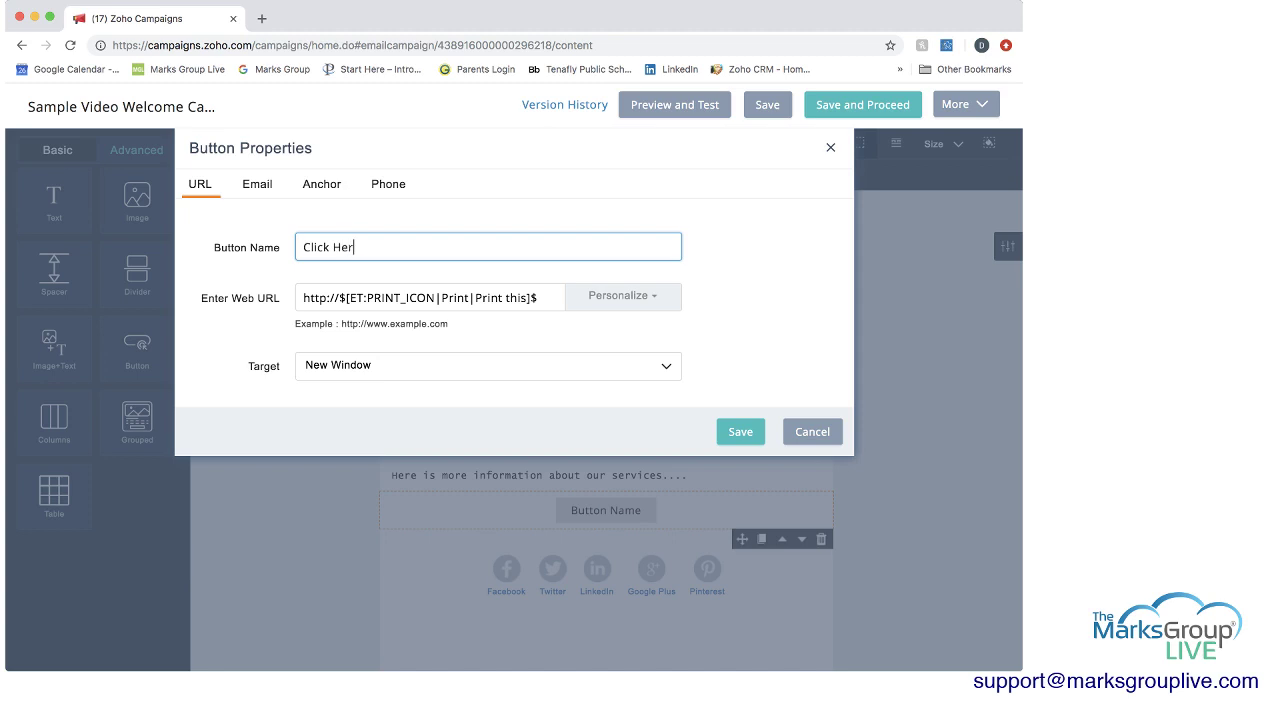
pyautogui.write('e For Your Free Downloads')
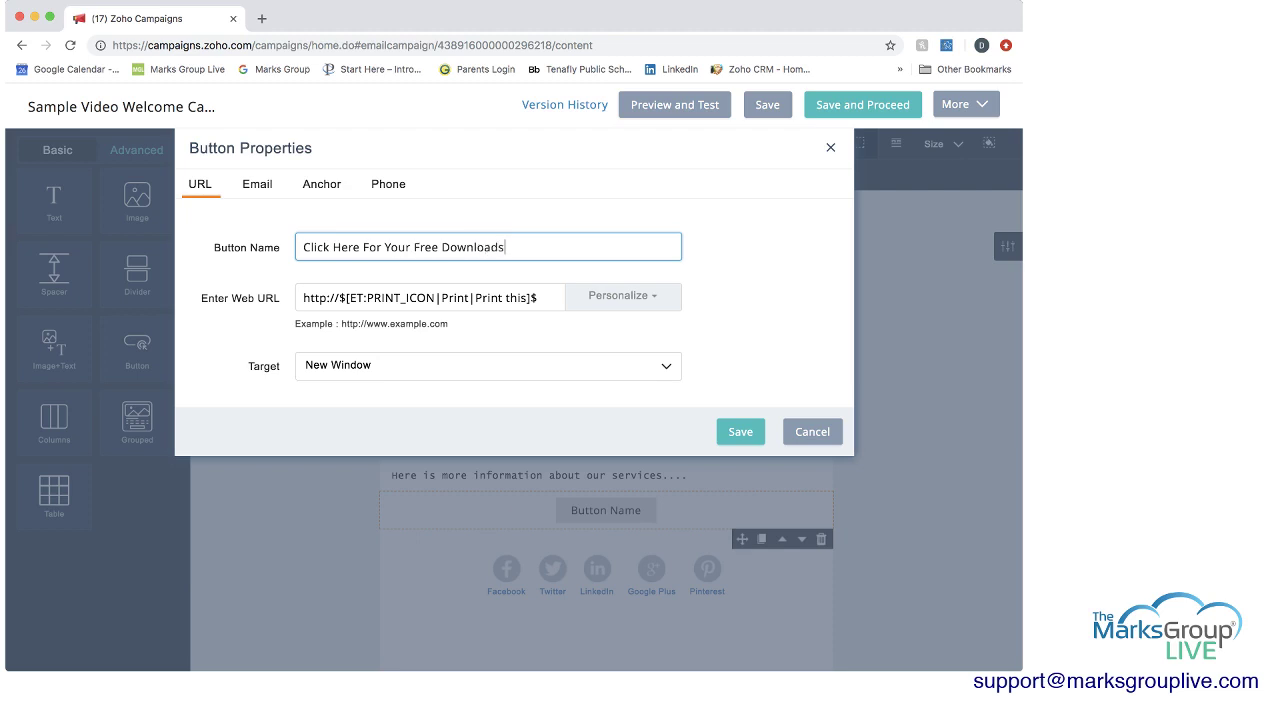
pyautogui.click(367, 298)
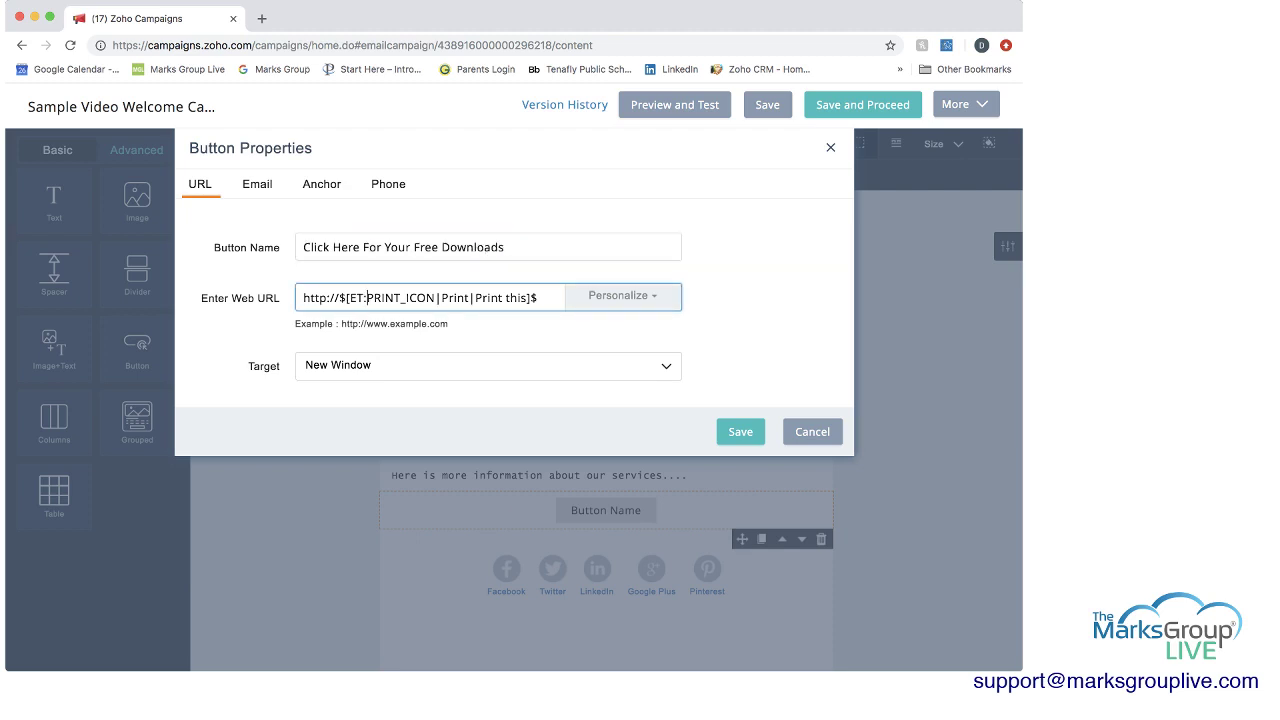
pyautogui.moveTo(302, 297); pyautogui.dragTo(538, 297)
pyautogui.write('www.')
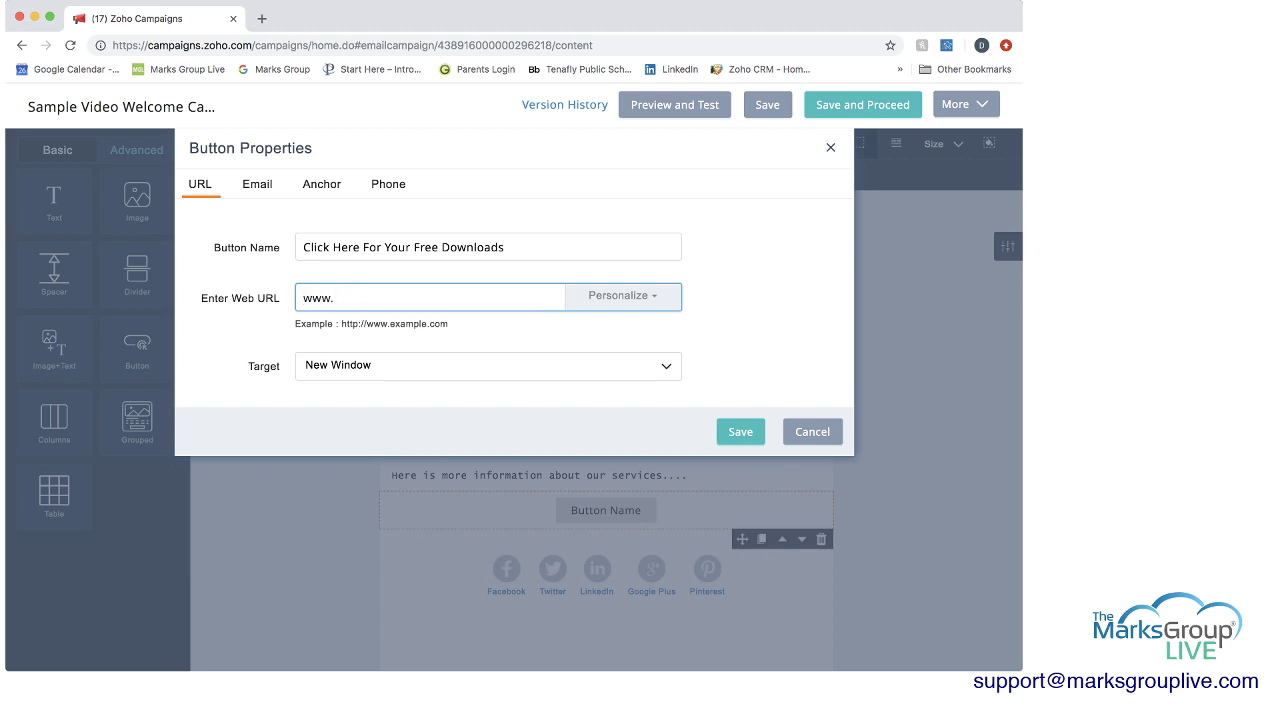
pyautogui.write('xyz.com')
# Step: Review the merge tags offered for the button's web URL and the Email, Anchor and Phone link options
pyautogui.click(622, 296)
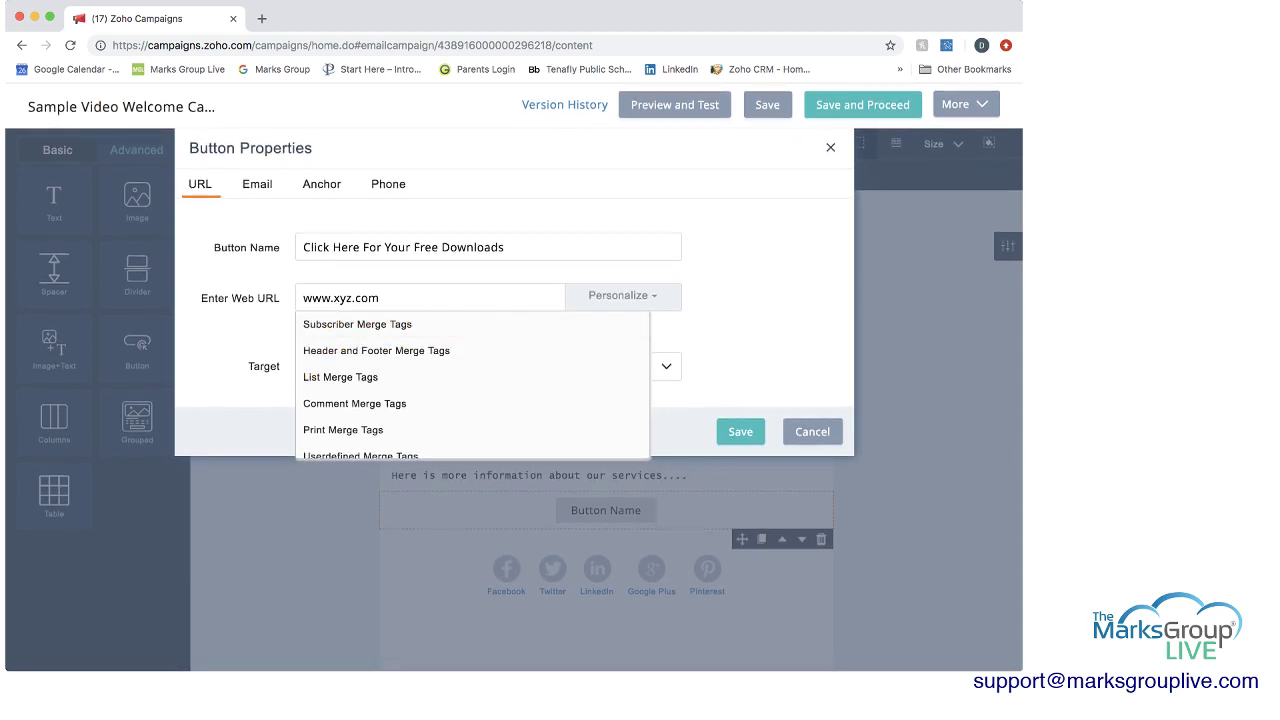
pyautogui.click(622, 296)
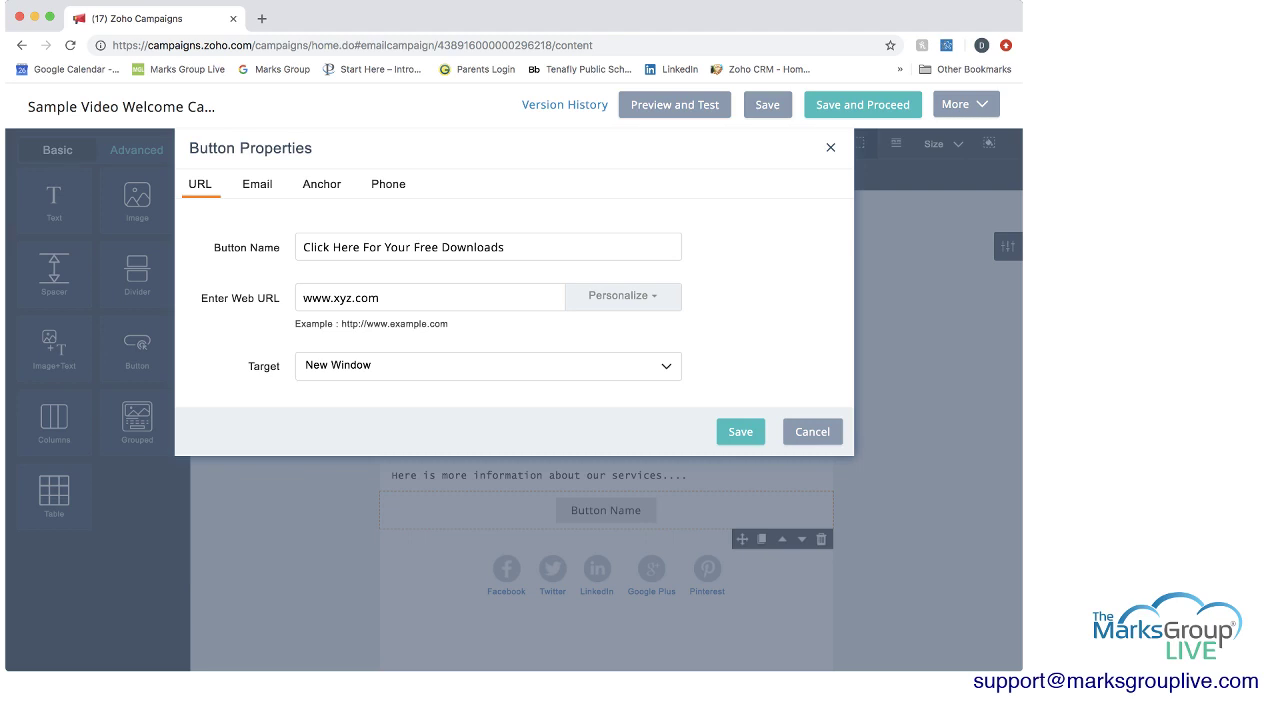
pyautogui.click(257, 184)
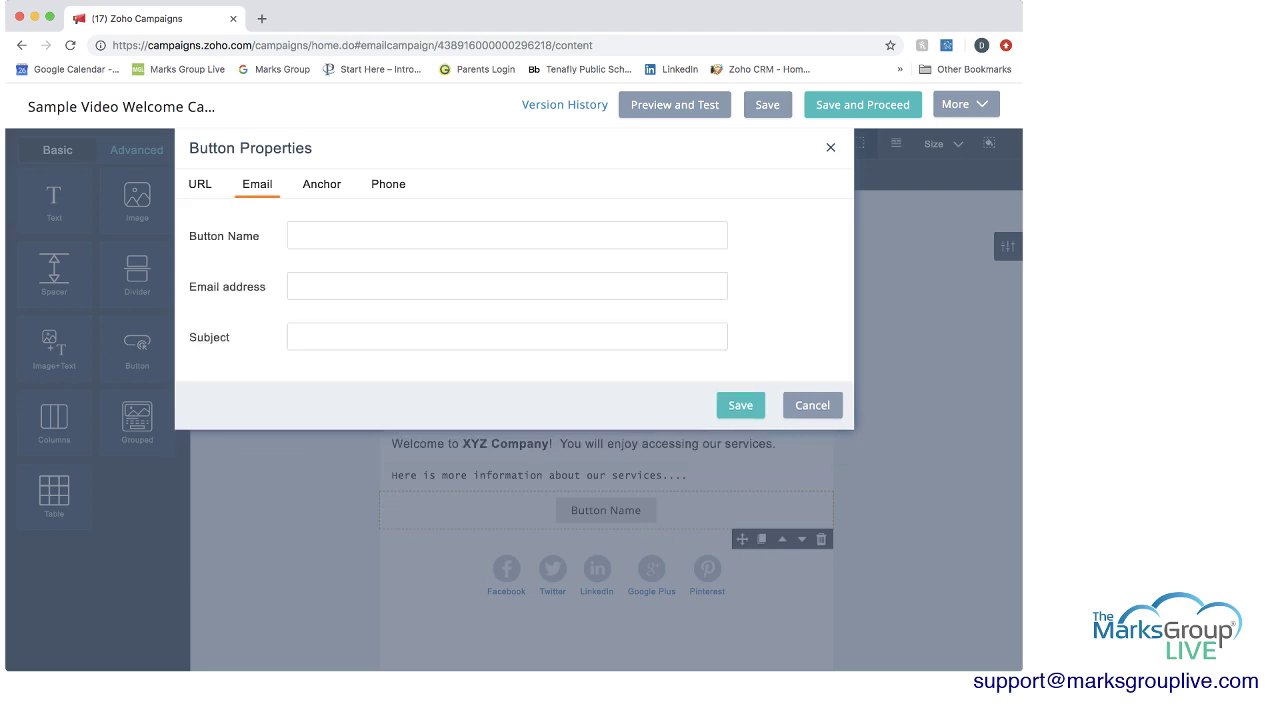
pyautogui.click(322, 184)
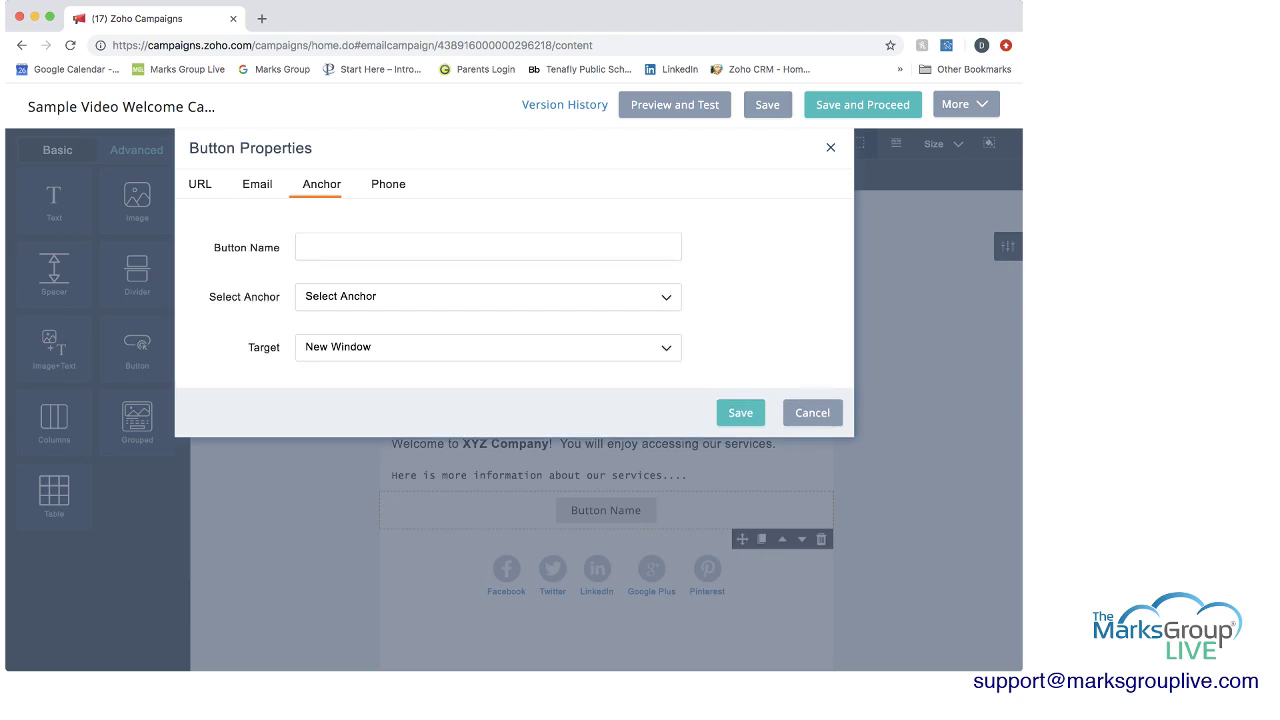
pyautogui.click(388, 184)
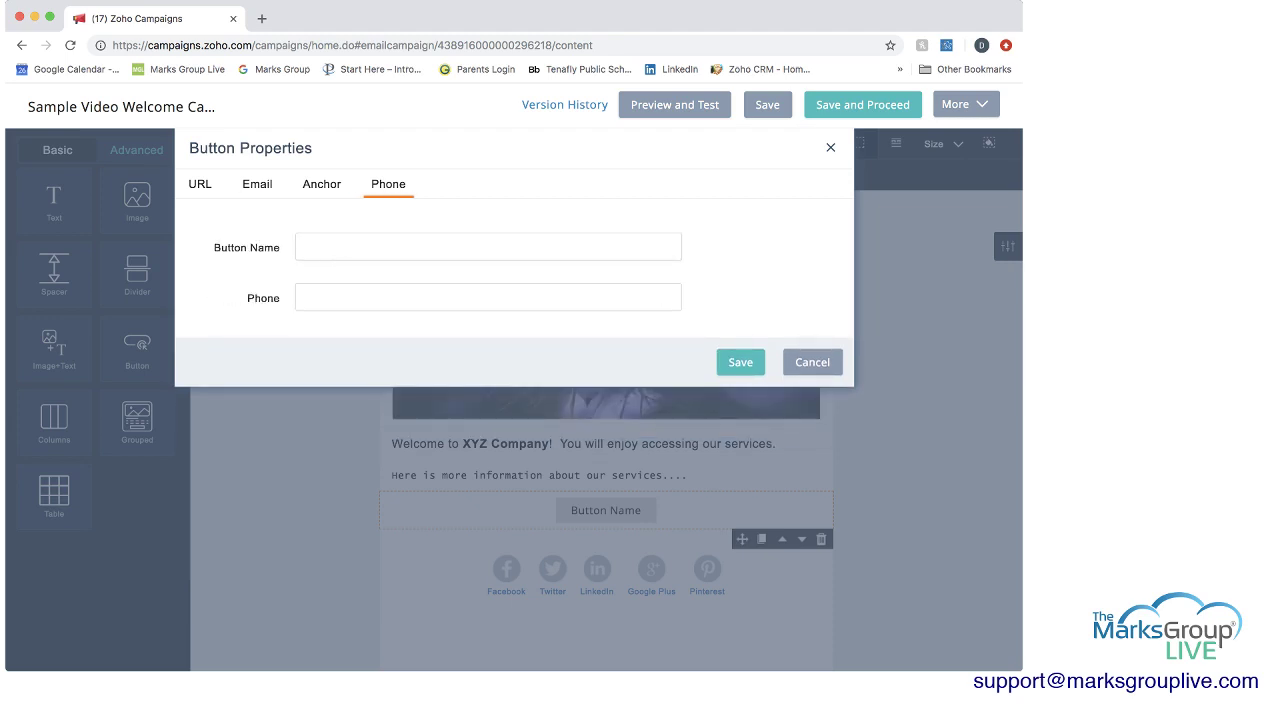
pyautogui.click(200, 184)
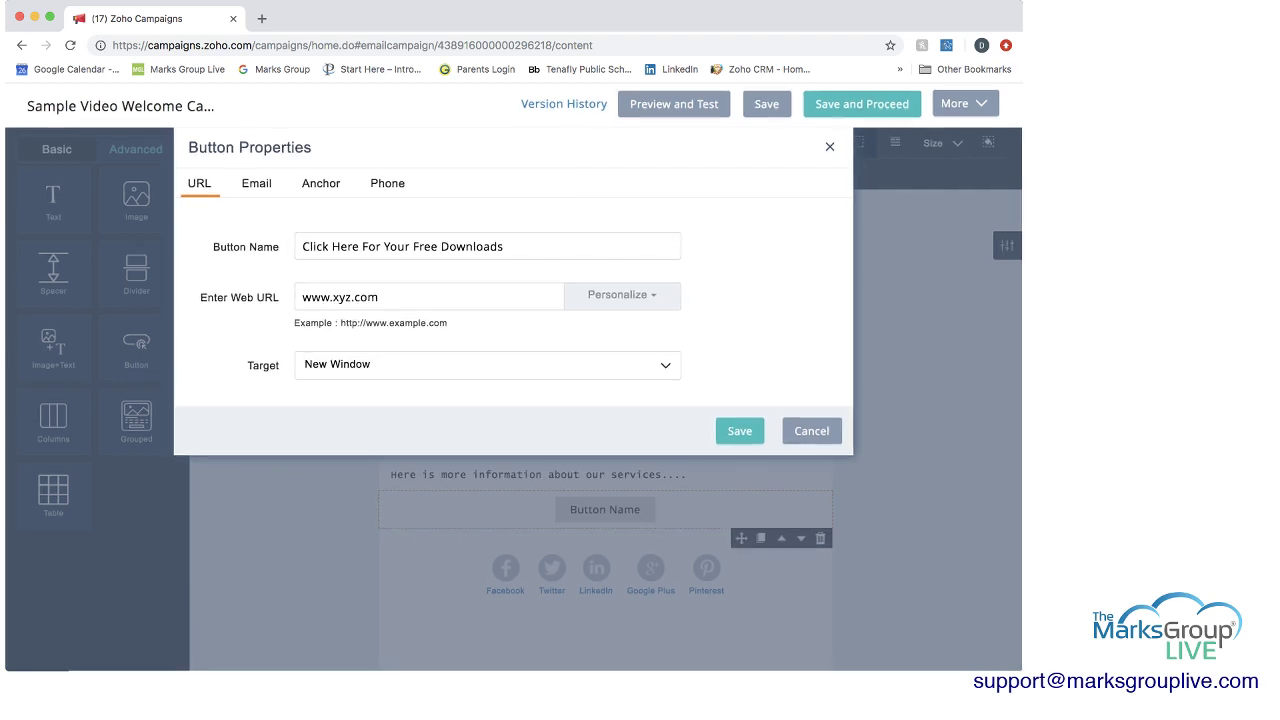
# Step: Set the button link's target to New Window, then save the button properties and the campaign
pyautogui.click(665, 366)
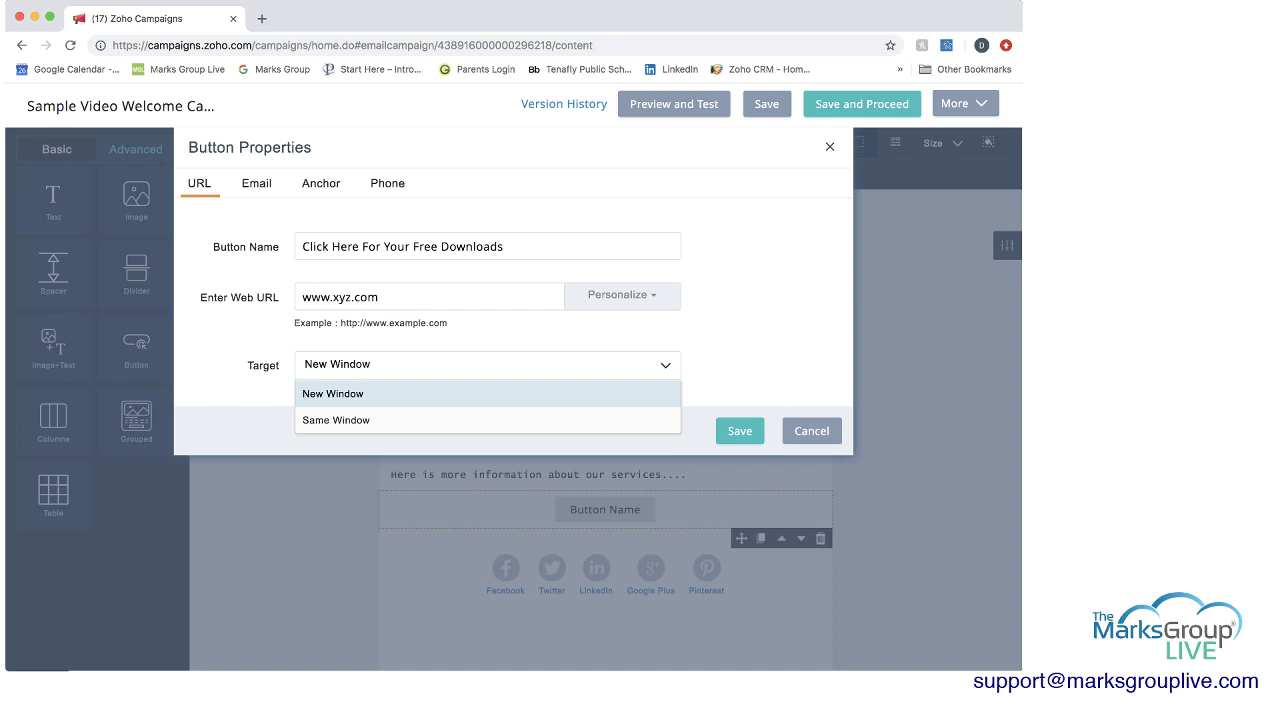
pyautogui.click(487, 394)
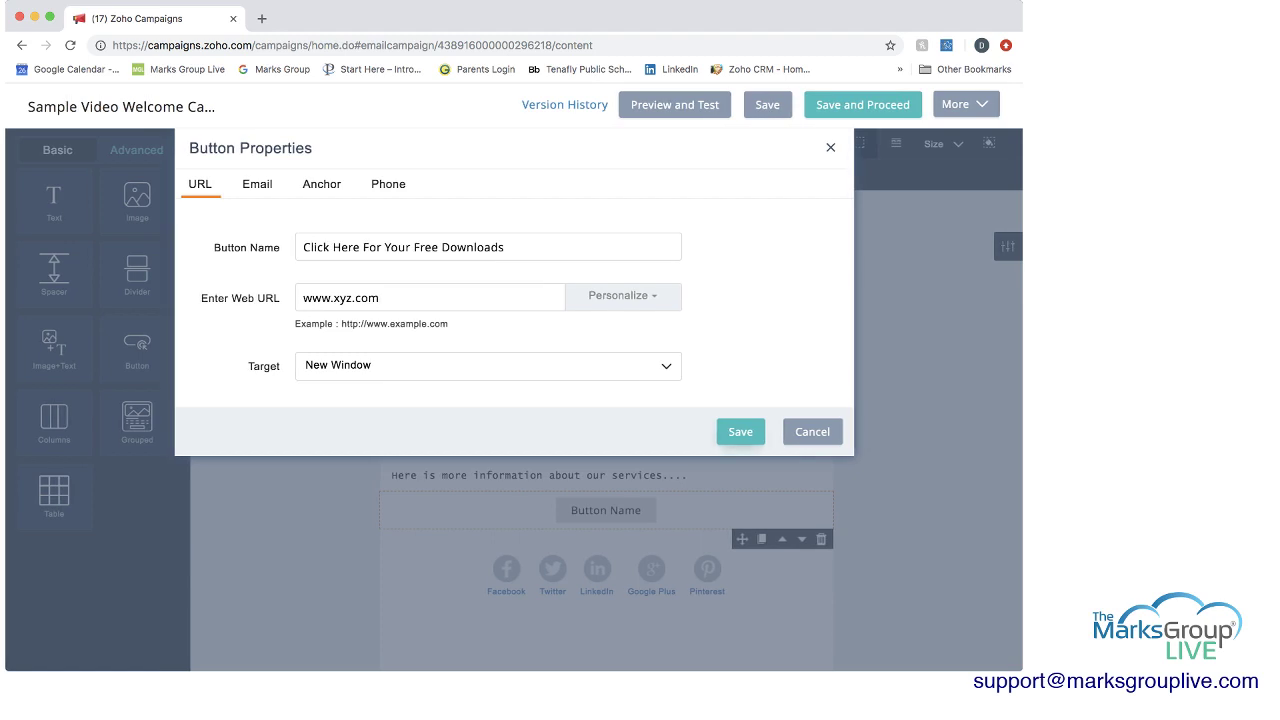
pyautogui.click(741, 432)
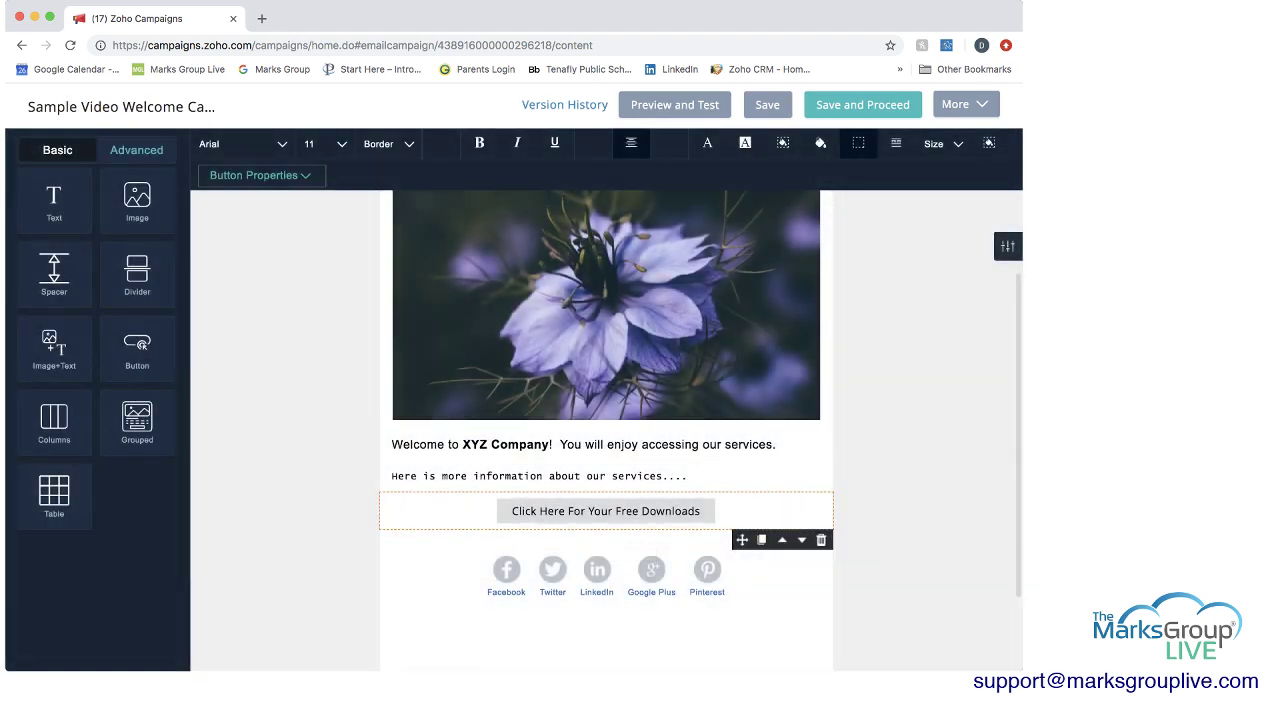
pyautogui.click(768, 105)
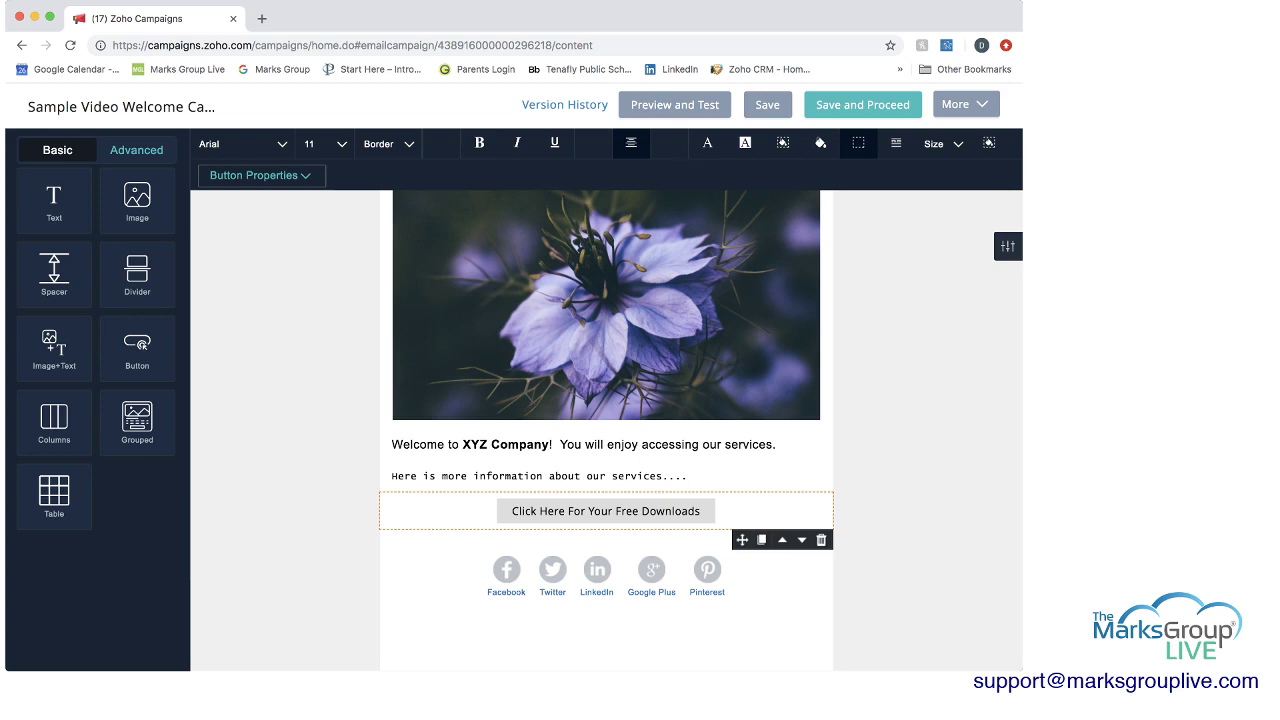
# Step: Change the design style of the "Click Here For Your Free Downloads" button to Curve
pyautogui.click(261, 176)
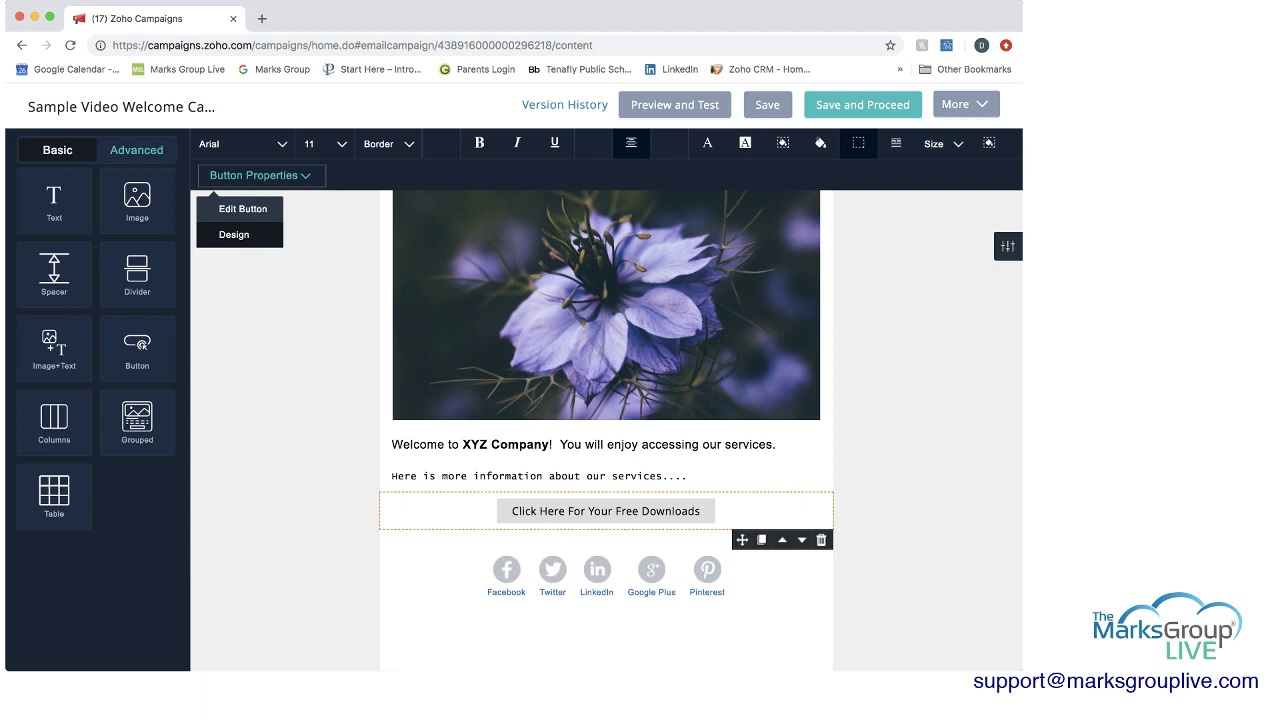
pyautogui.click(234, 234)
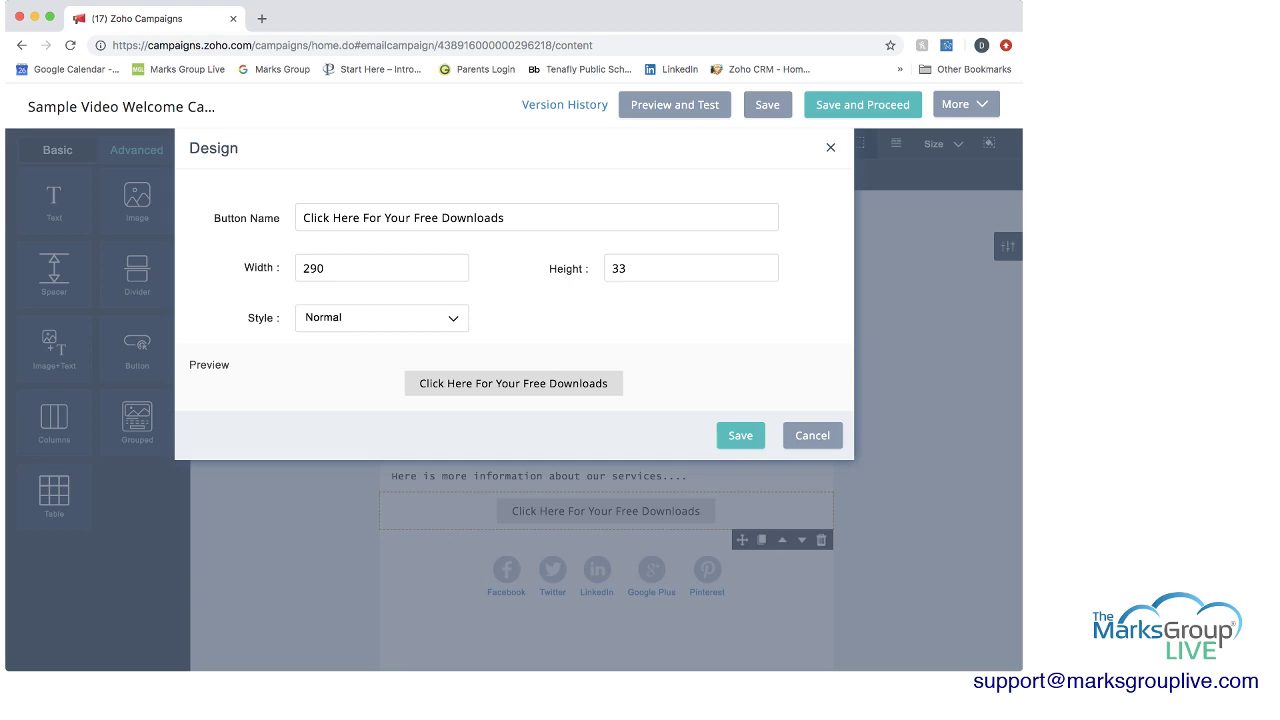
pyautogui.click(453, 318)
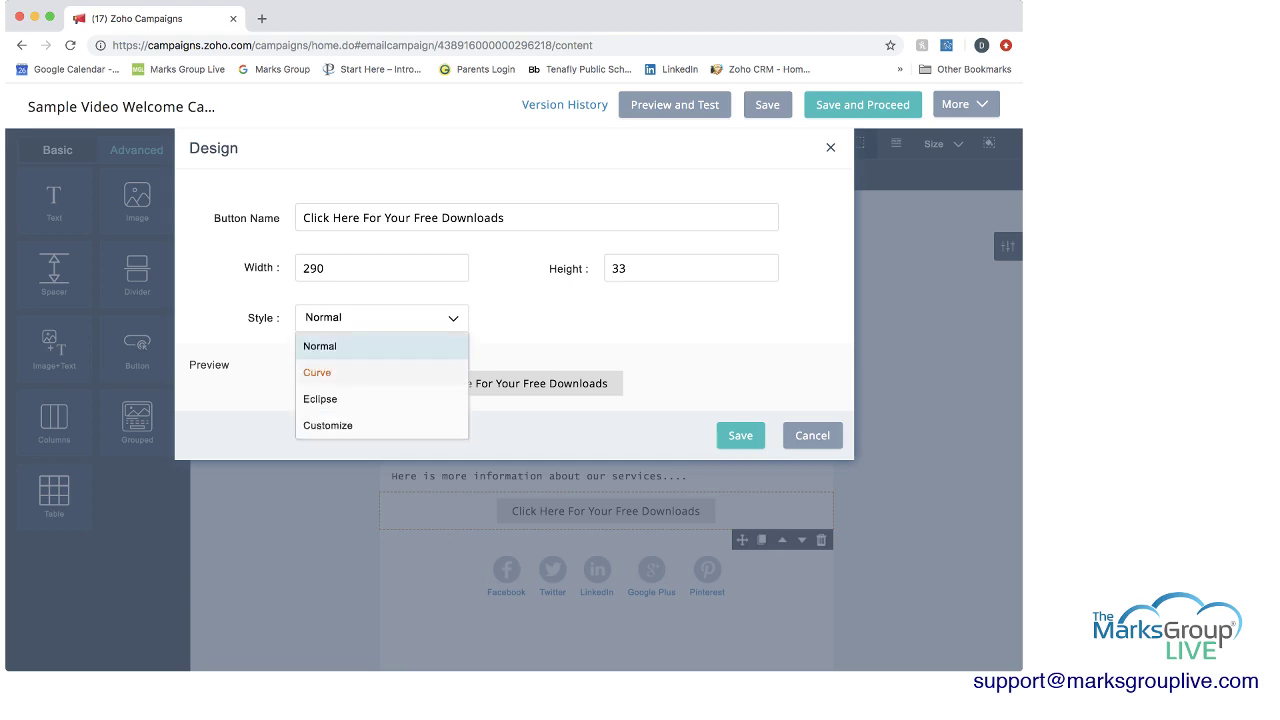
pyautogui.click(317, 372)
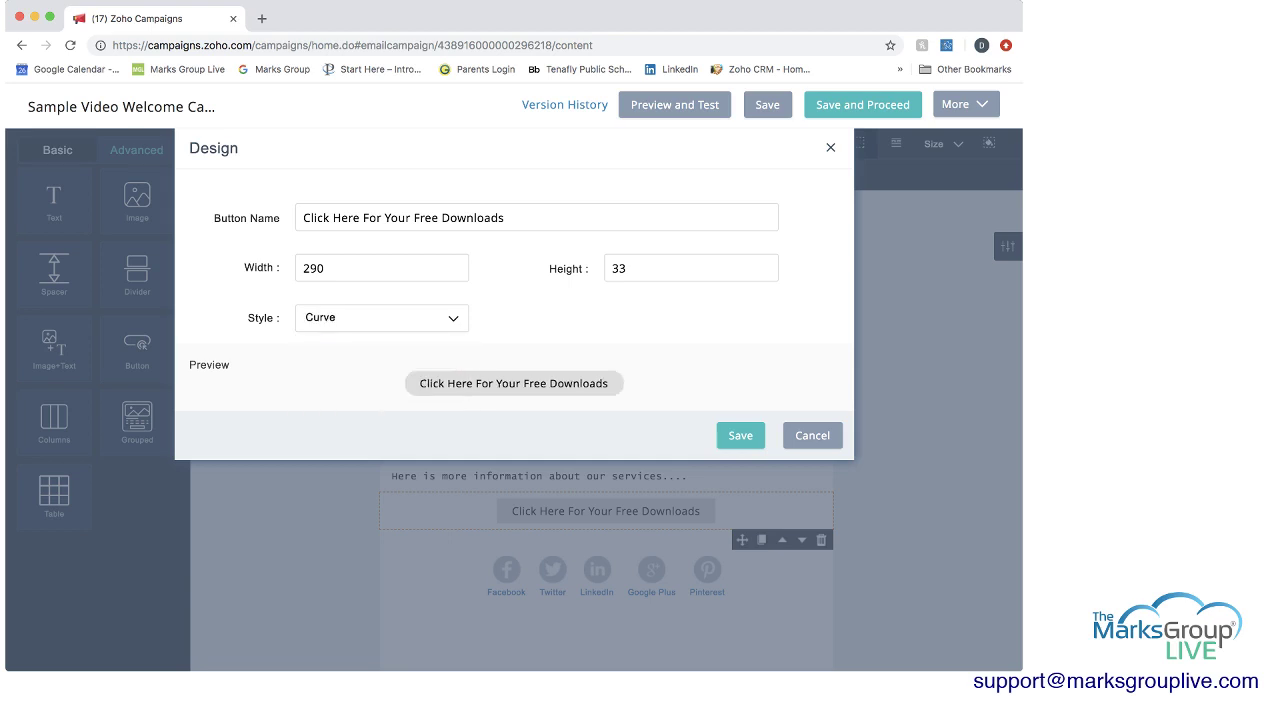
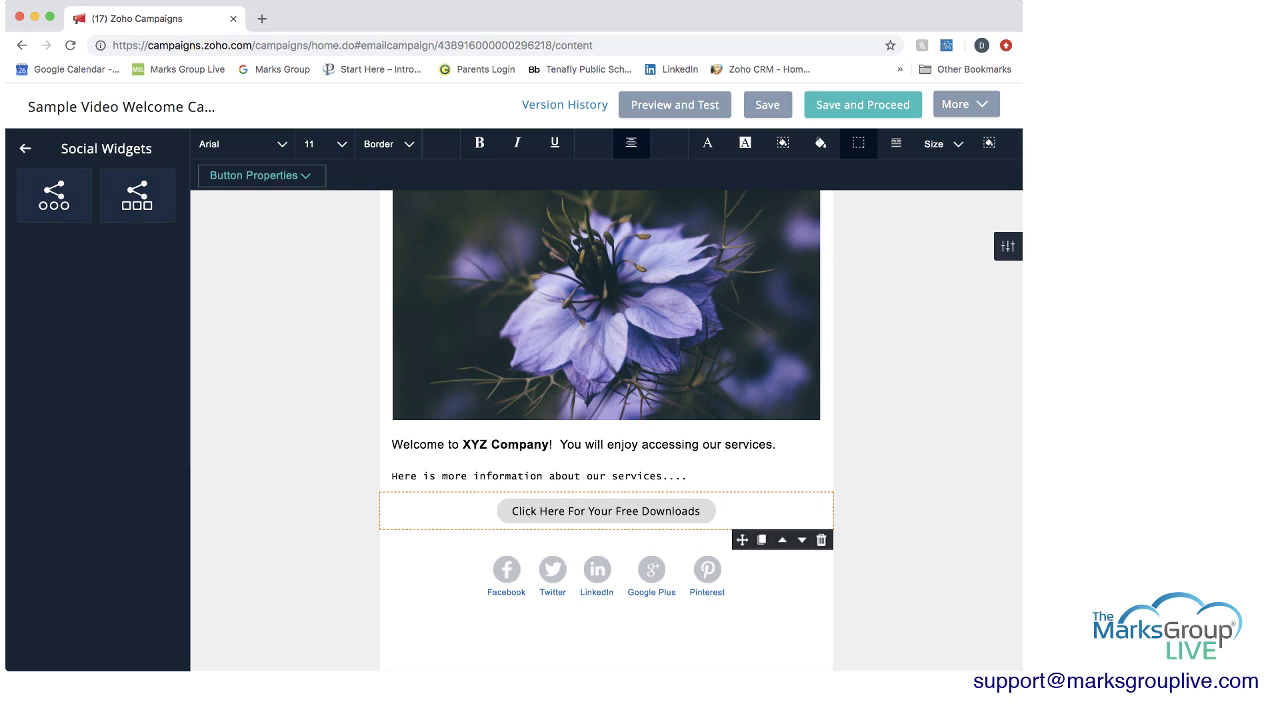
# Step: Add Instagram to the social widgets below the button, with the link text "Instagram"
pyautogui.scroll(1, 606, 430)
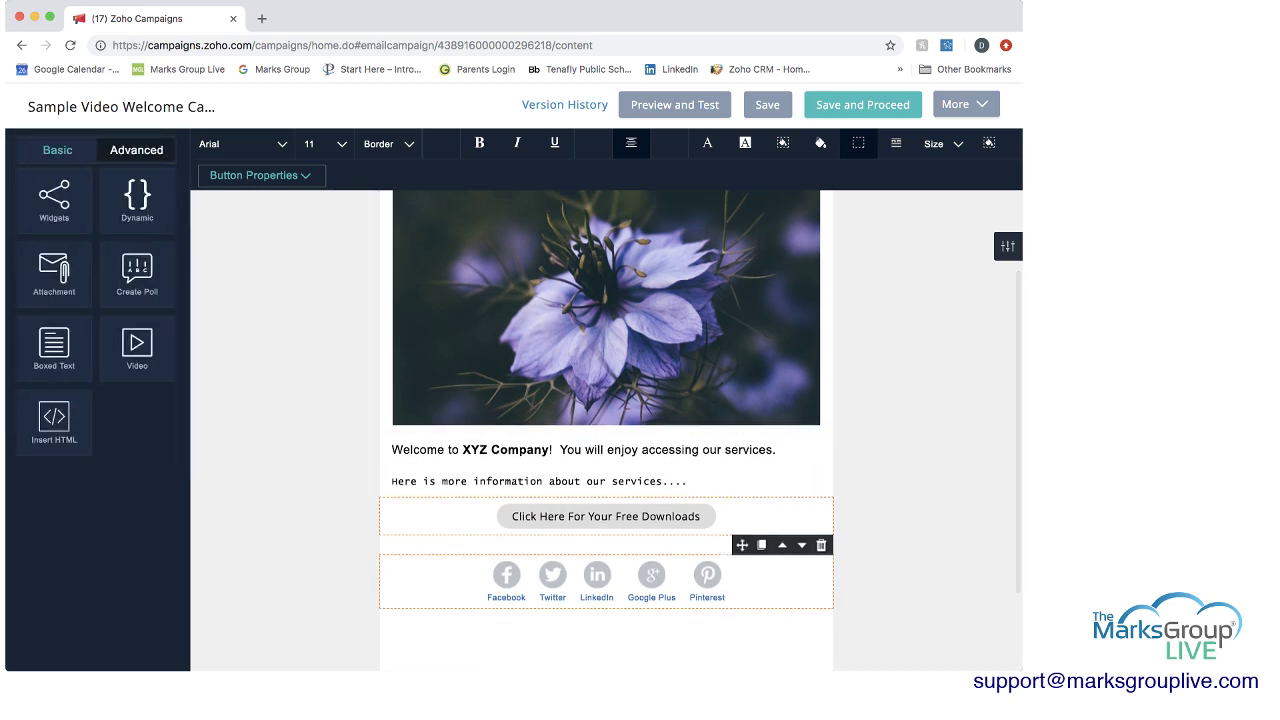
pyautogui.click(606, 581)
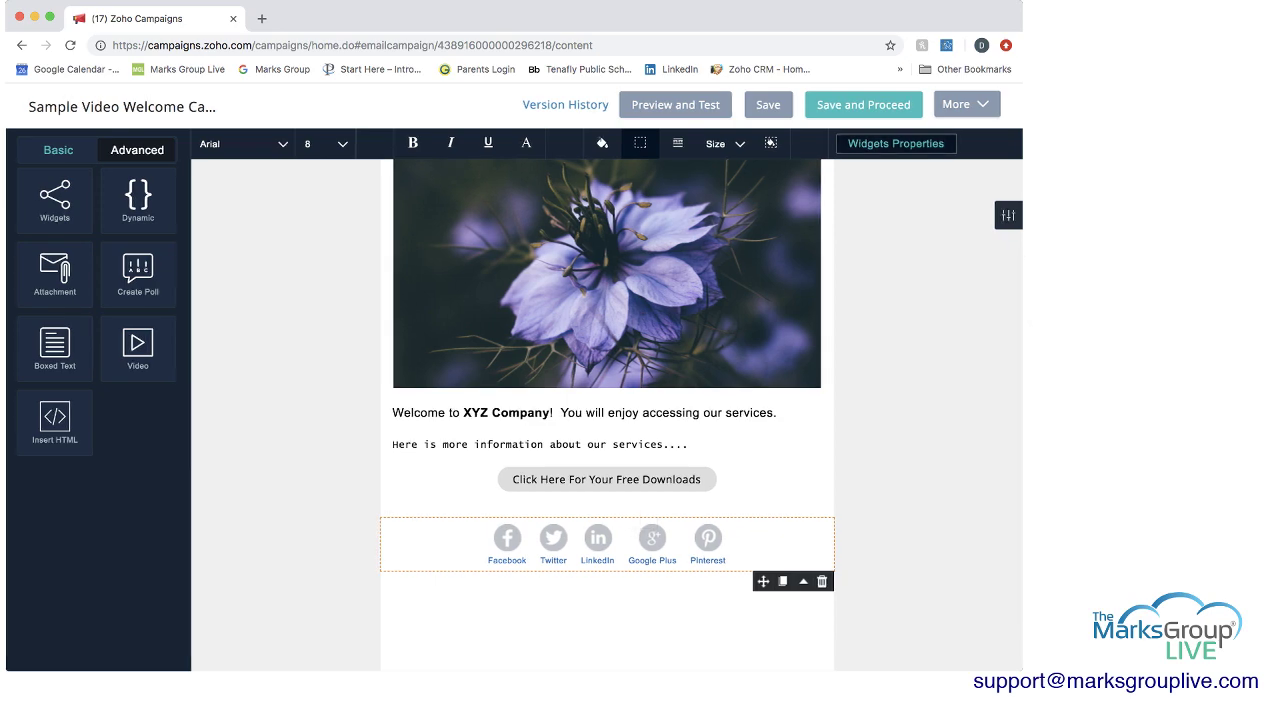
pyautogui.click(896, 144)
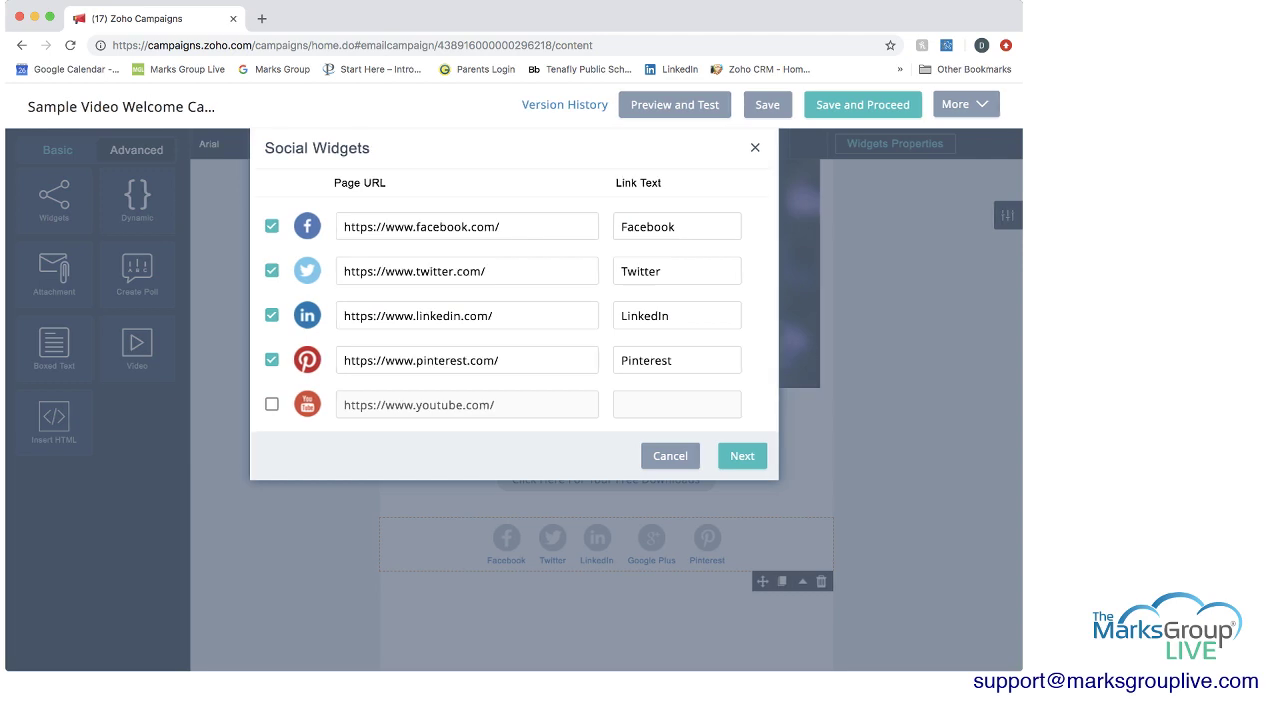
pyautogui.scroll(-4, 520, 310)
pyautogui.scroll(-4, 520, 310)
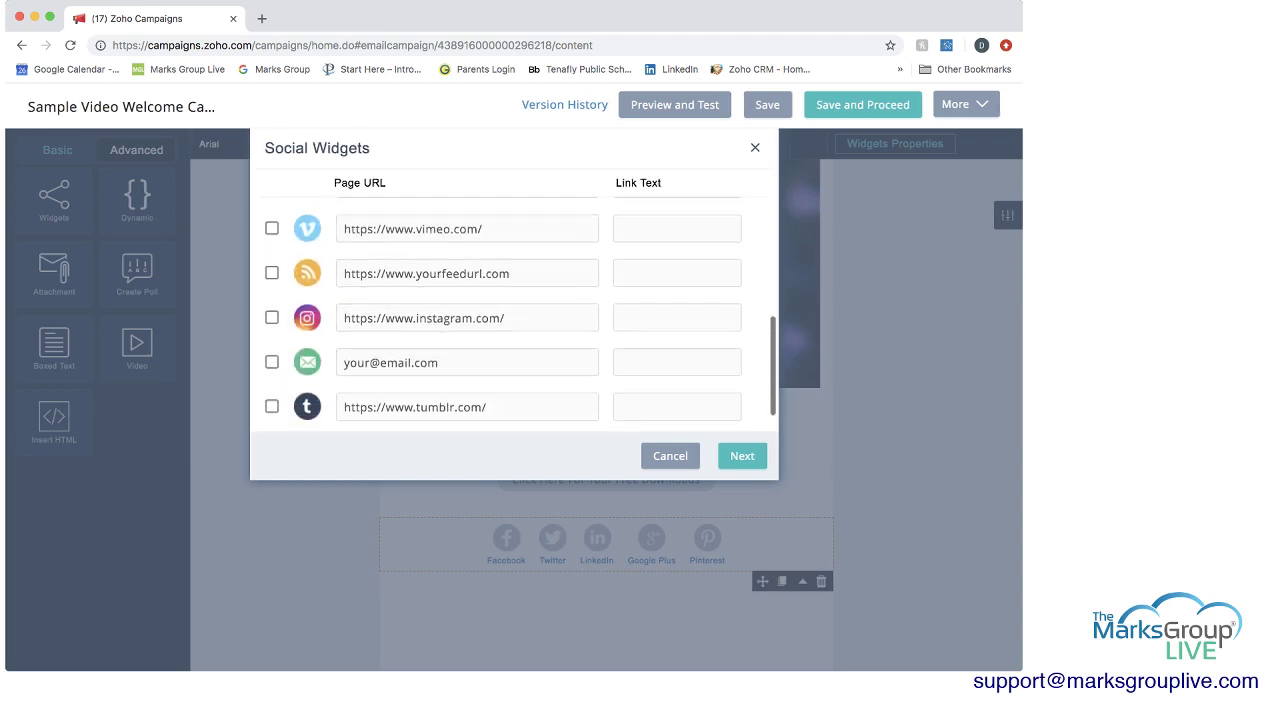
pyautogui.scroll(1, 520, 310)
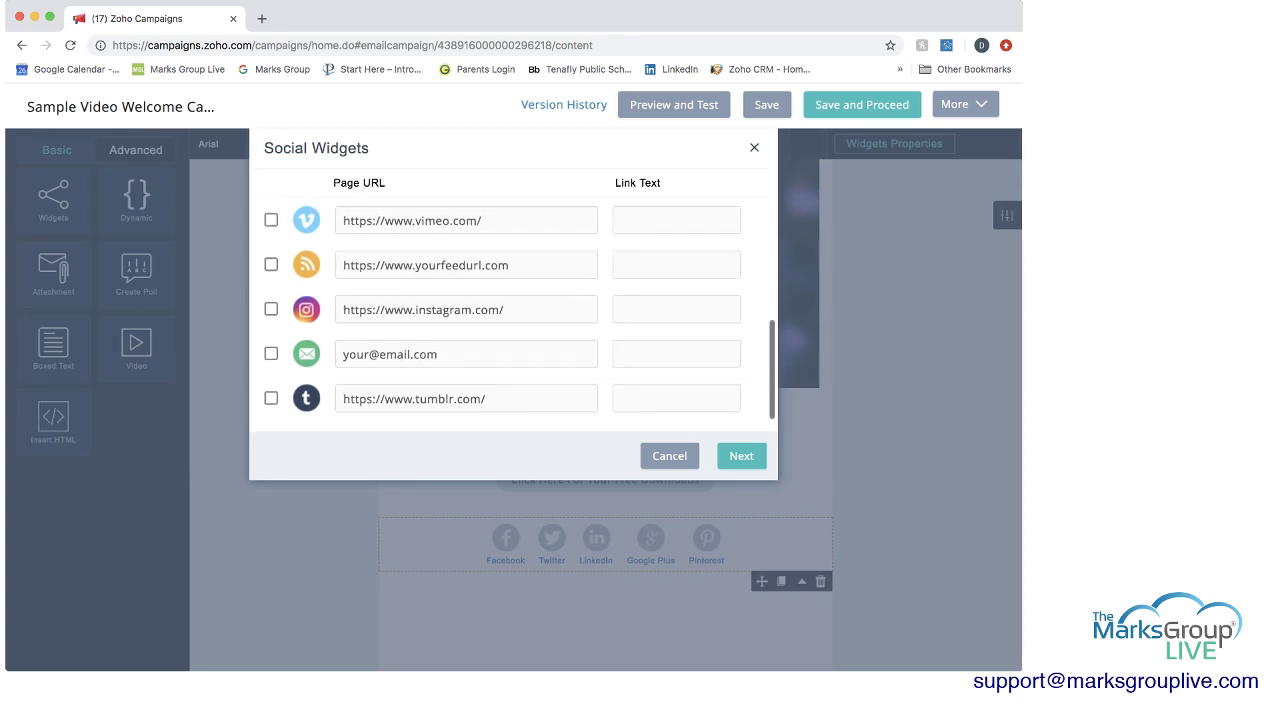
pyautogui.click(271, 309)
pyautogui.click(676, 309)
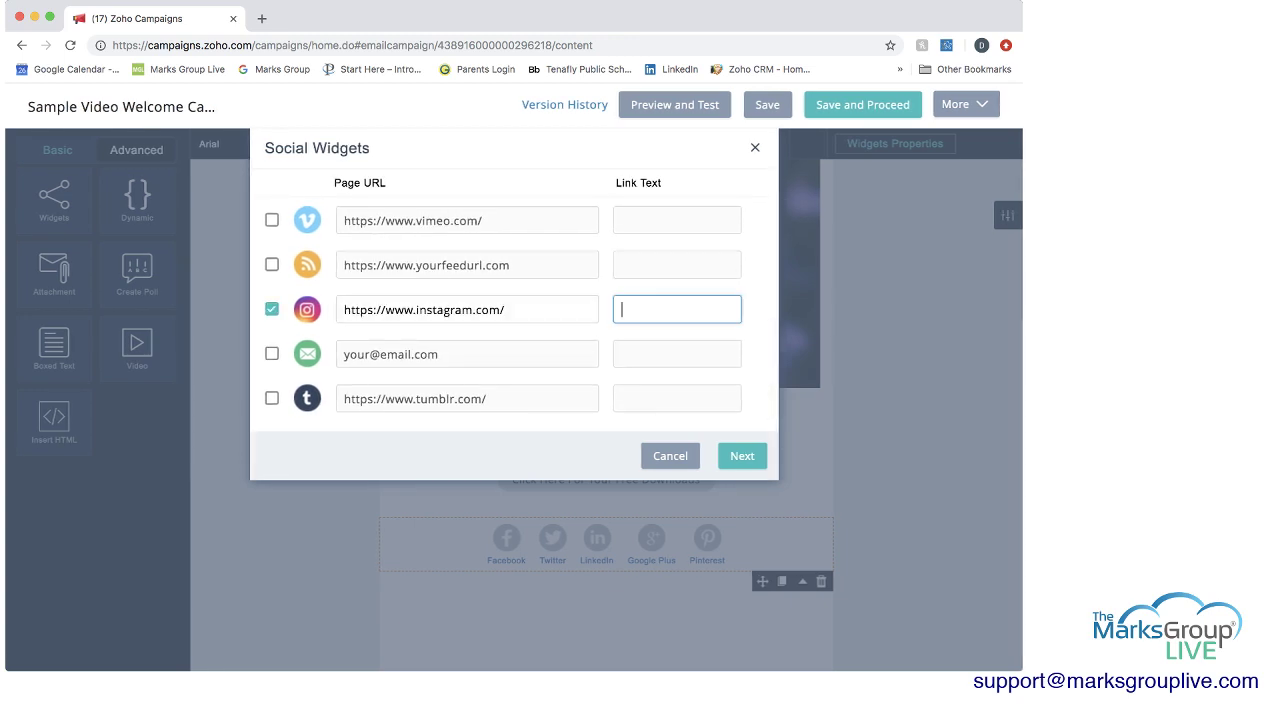
pyautogui.write('Instagram')
pyautogui.click(742, 455)
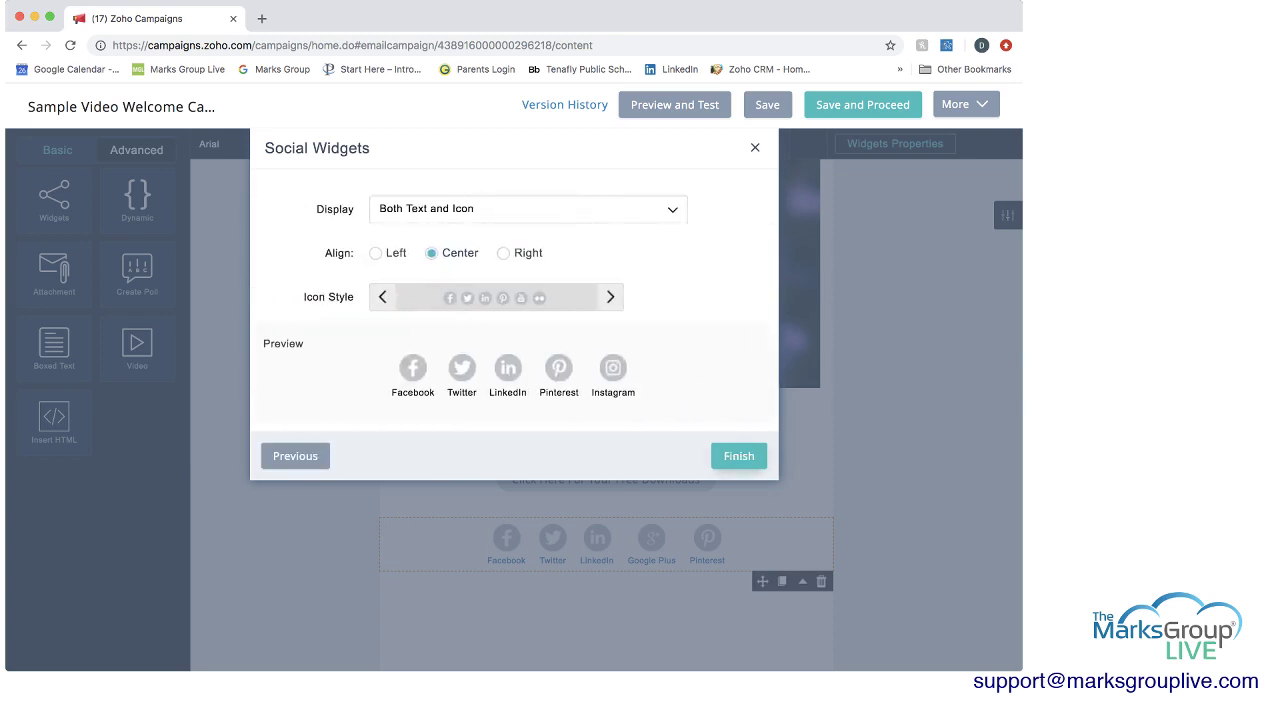
# Step: Set the social widgets to Both Text and Icon, center alignment and the full-color round icon style
pyautogui.click(672, 209)
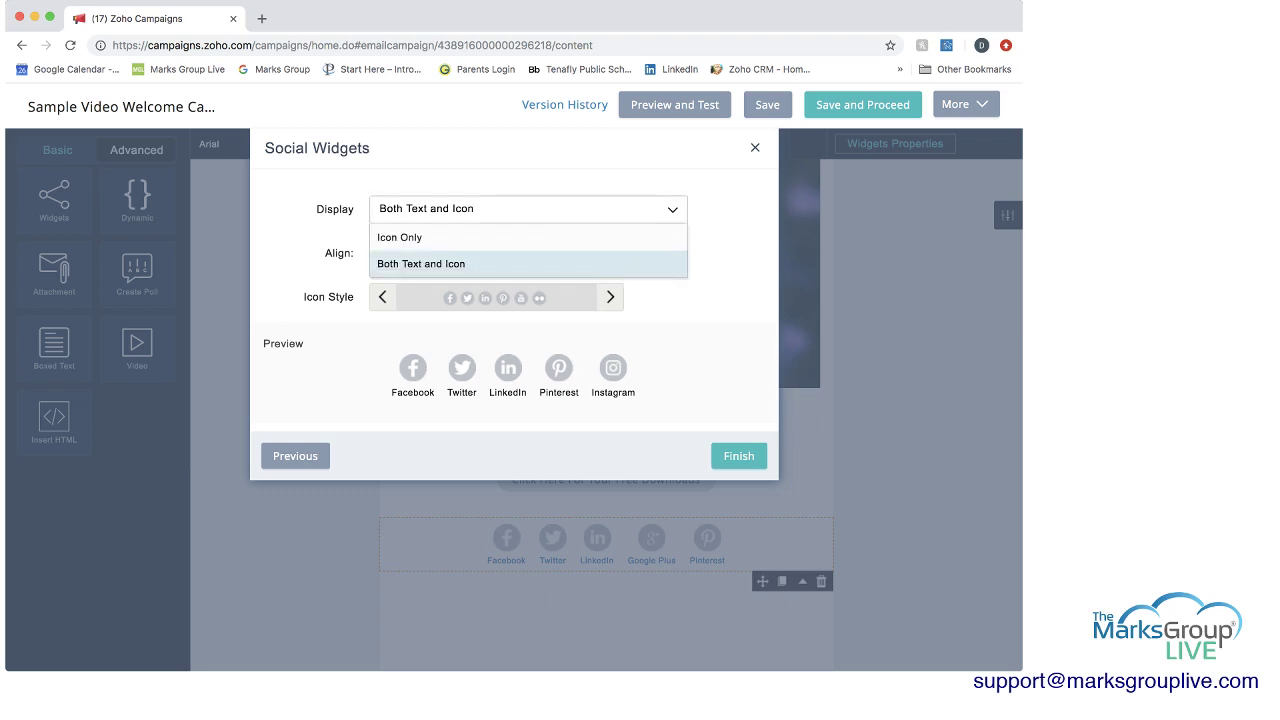
pyautogui.click(421, 264)
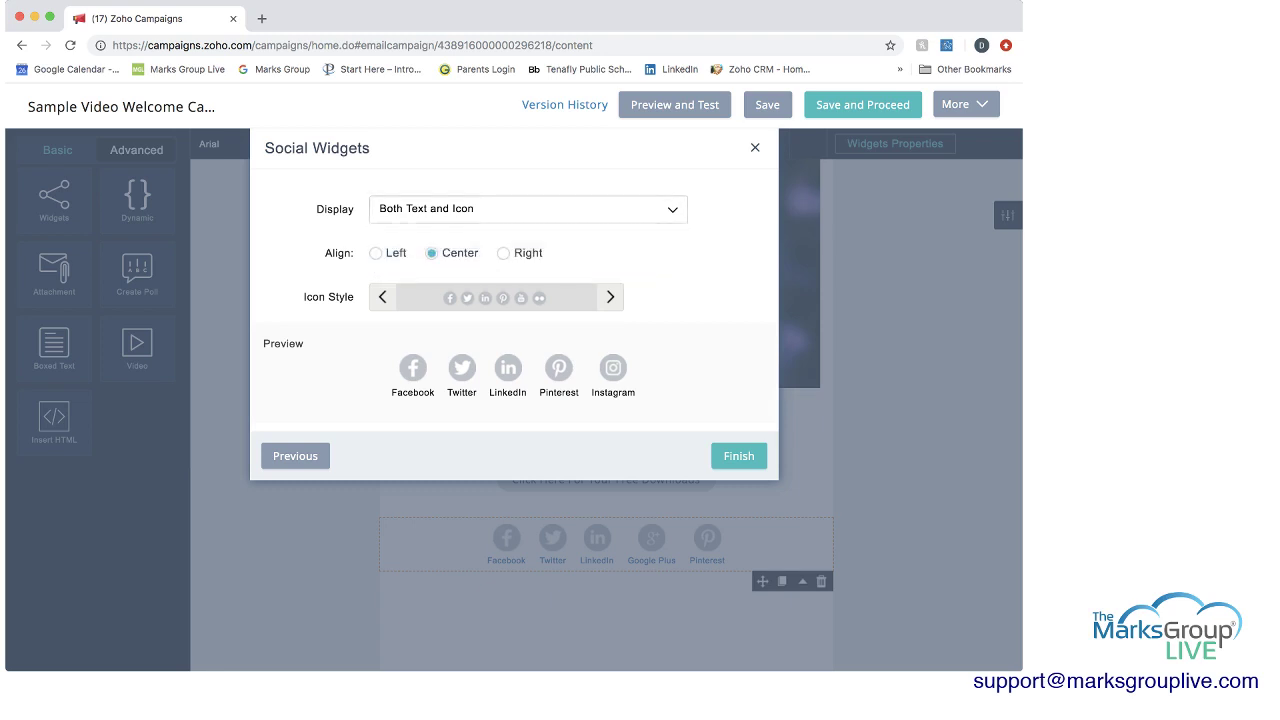
pyautogui.click(376, 254)
pyautogui.click(503, 253)
pyautogui.click(432, 254)
pyautogui.click(610, 297)
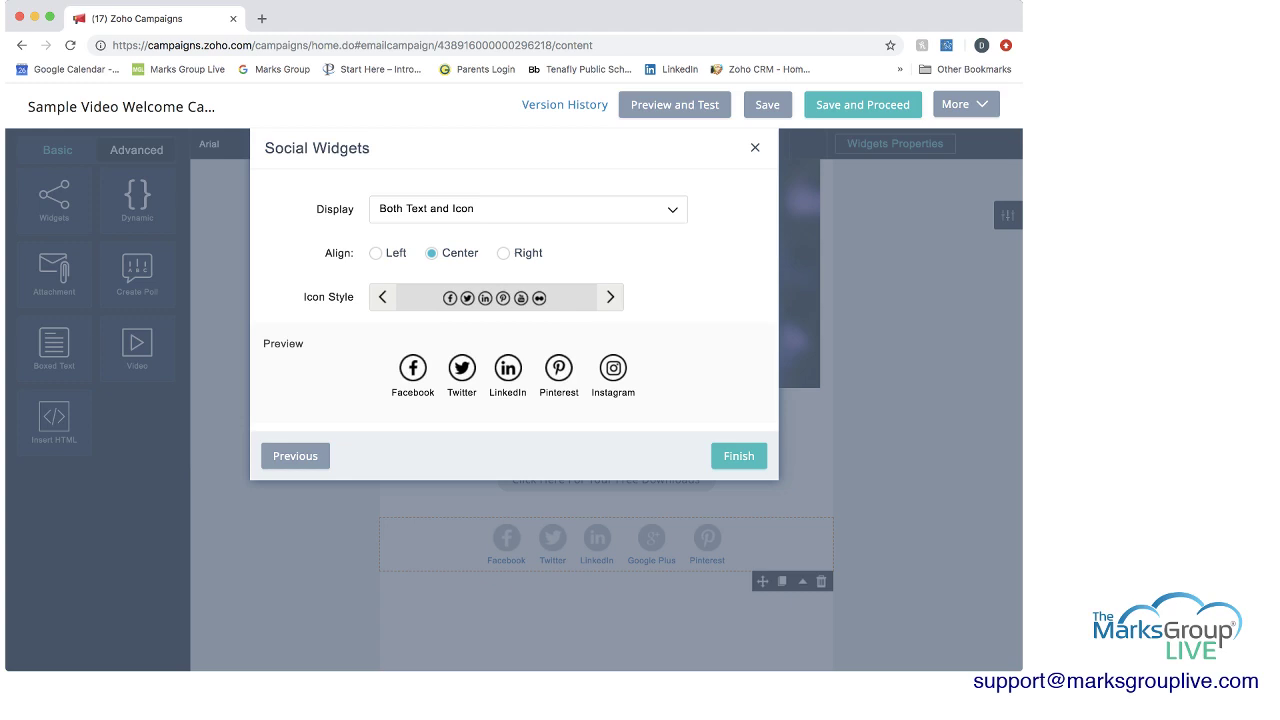
pyautogui.click(610, 297)
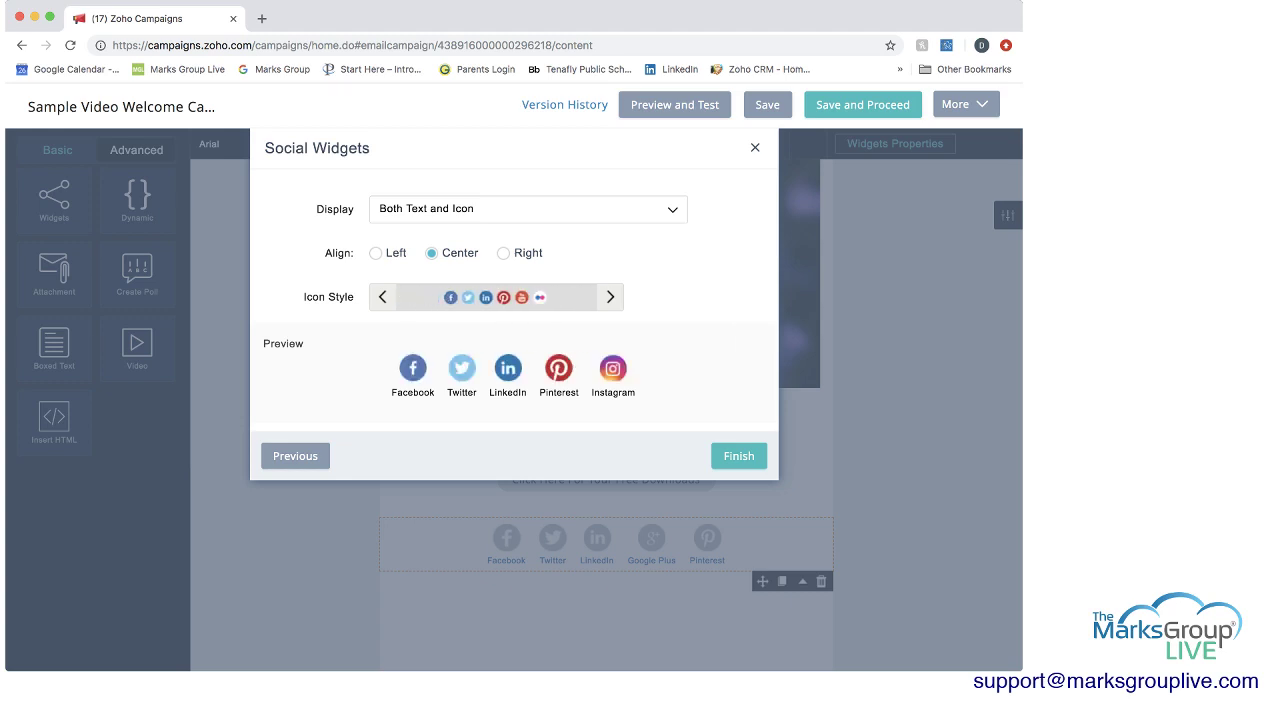
pyautogui.click(610, 297)
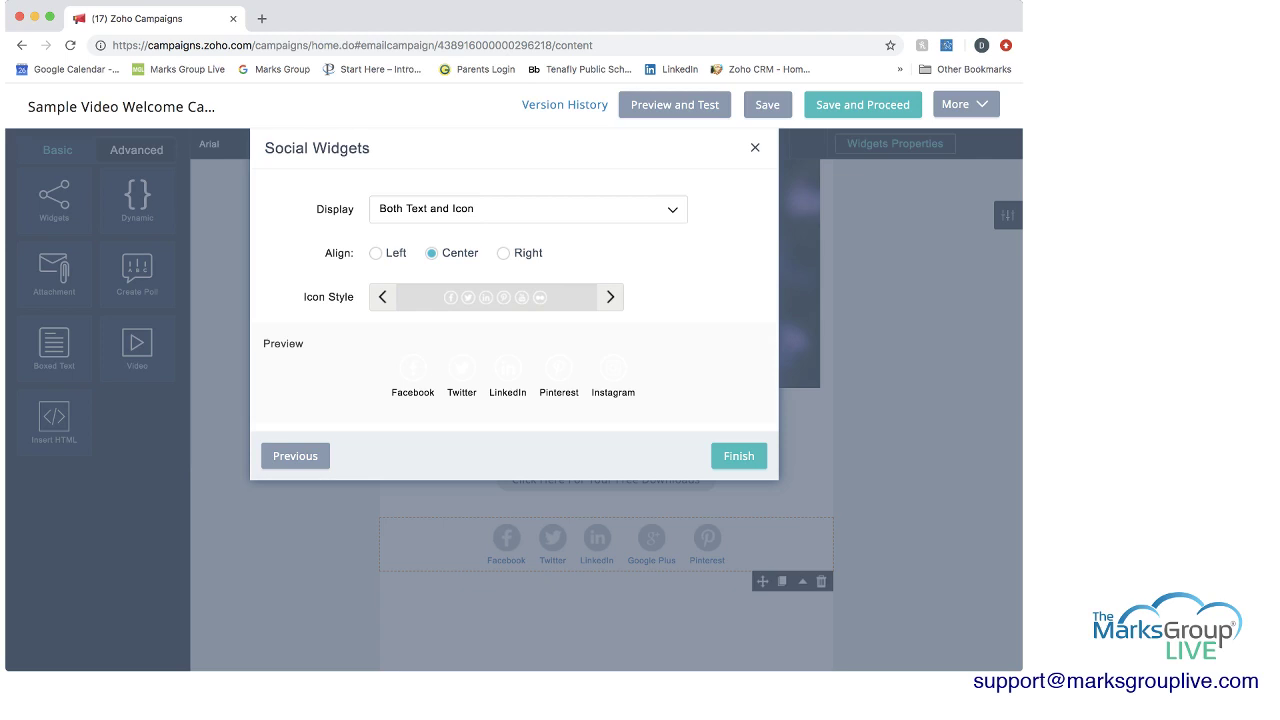
pyautogui.click(610, 297)
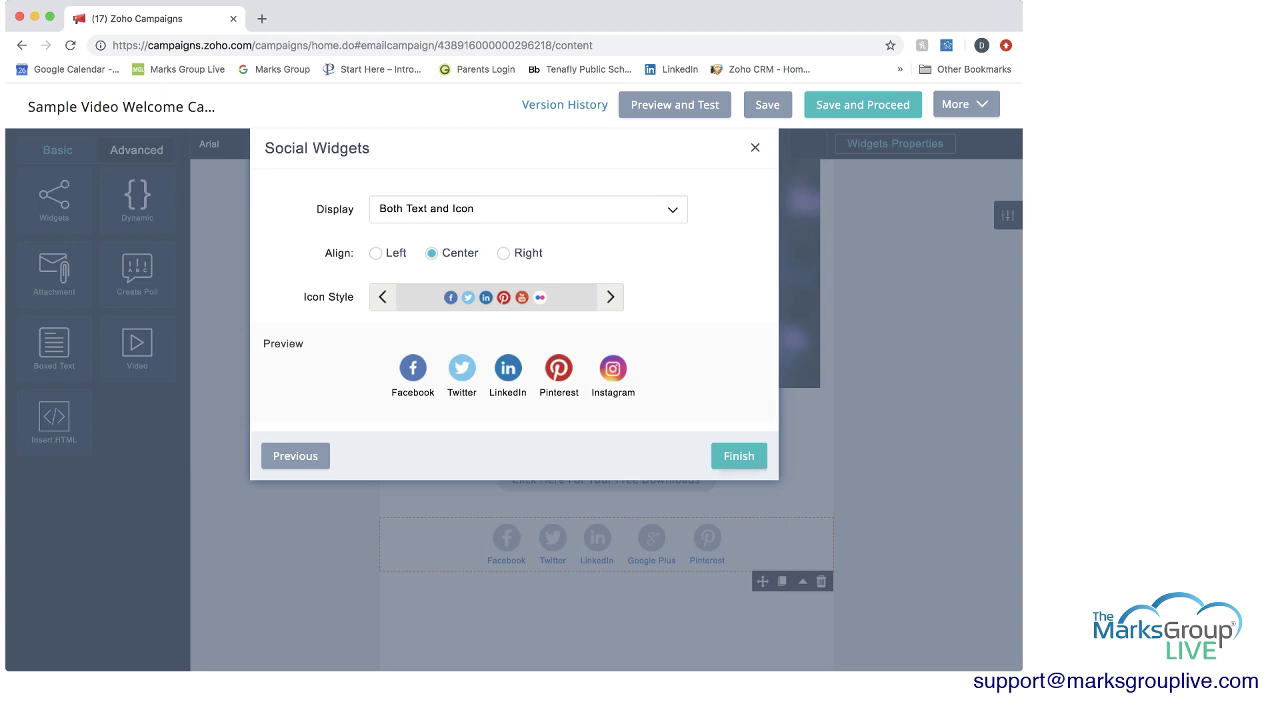
pyautogui.click(739, 456)
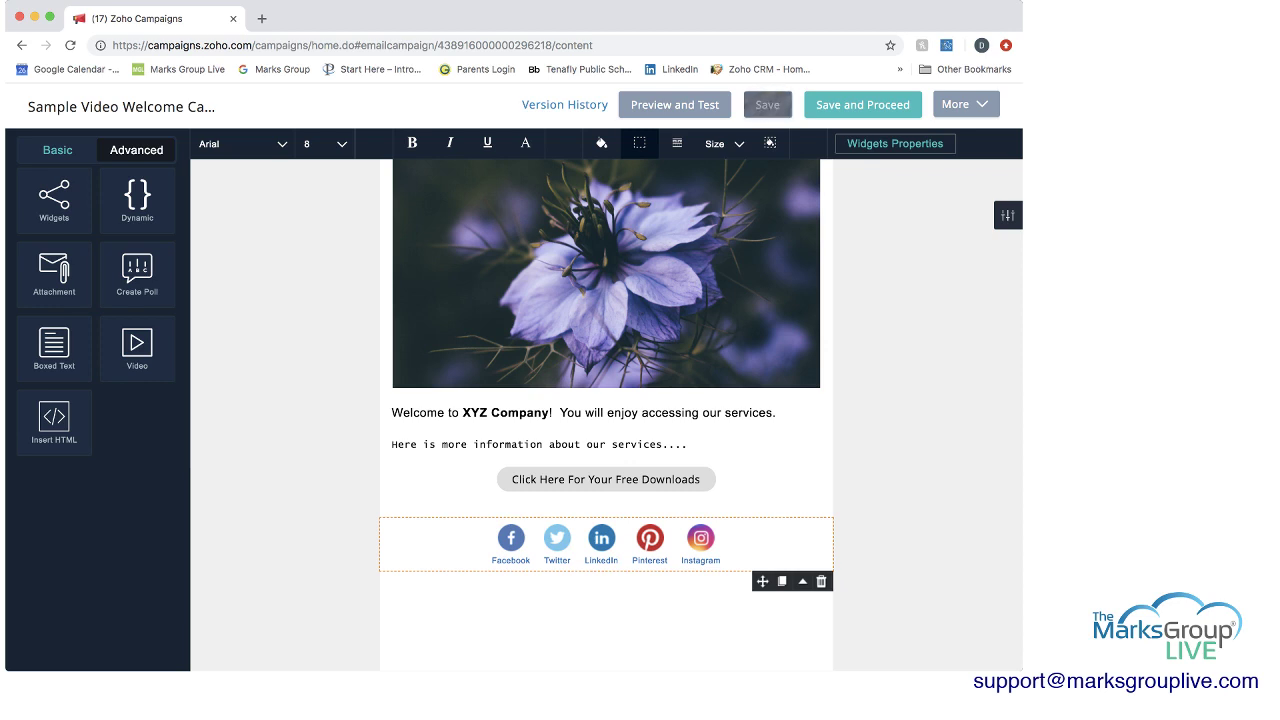
# Step: Review the email layout from the heading to the social icons and open its preview and test view
pyautogui.scroll(-3, 606, 400)
pyautogui.scroll(1, 606, 400)
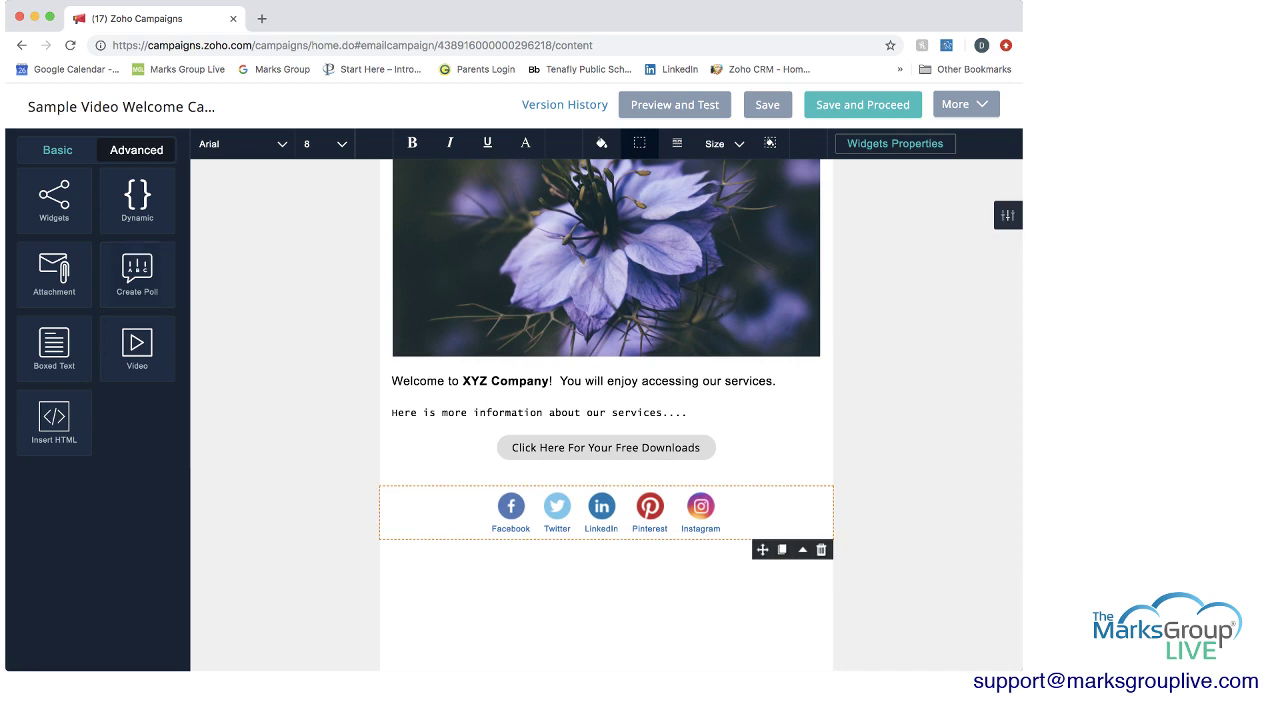
pyautogui.click(57, 149)
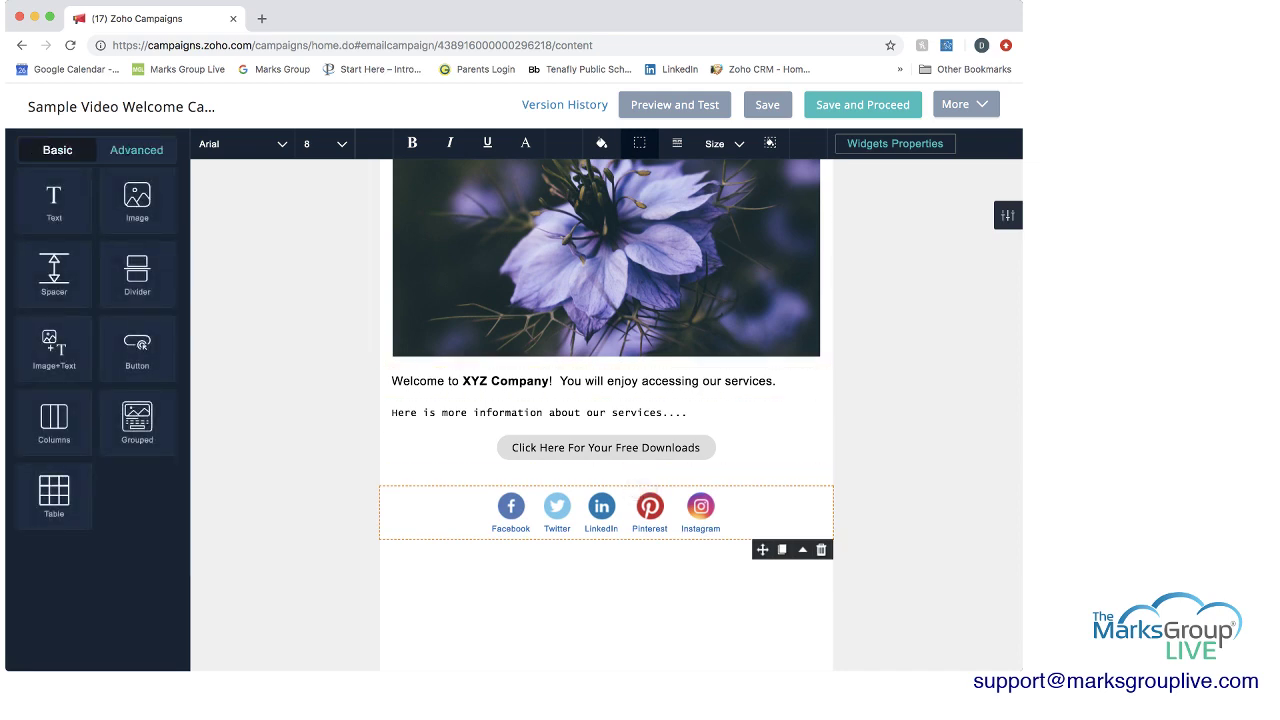
pyautogui.scroll(4, 606, 400)
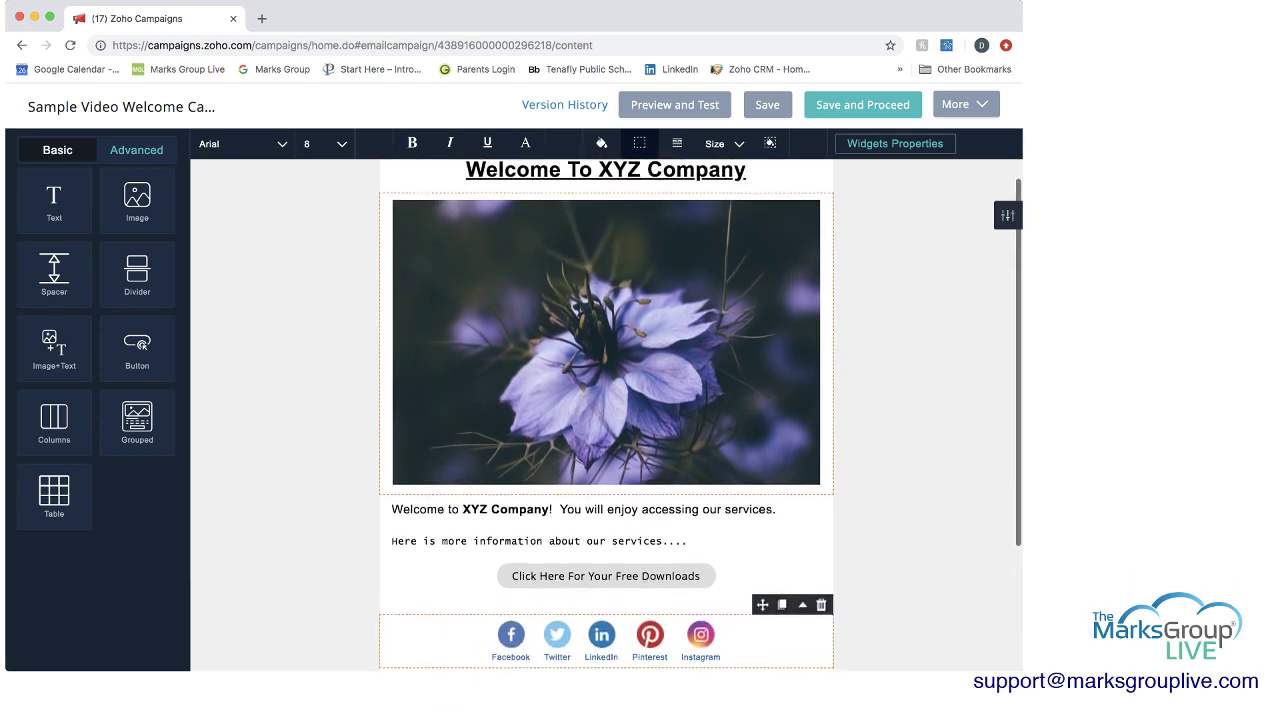
pyautogui.scroll(-4, 606, 400)
pyautogui.scroll(-1, 606, 400)
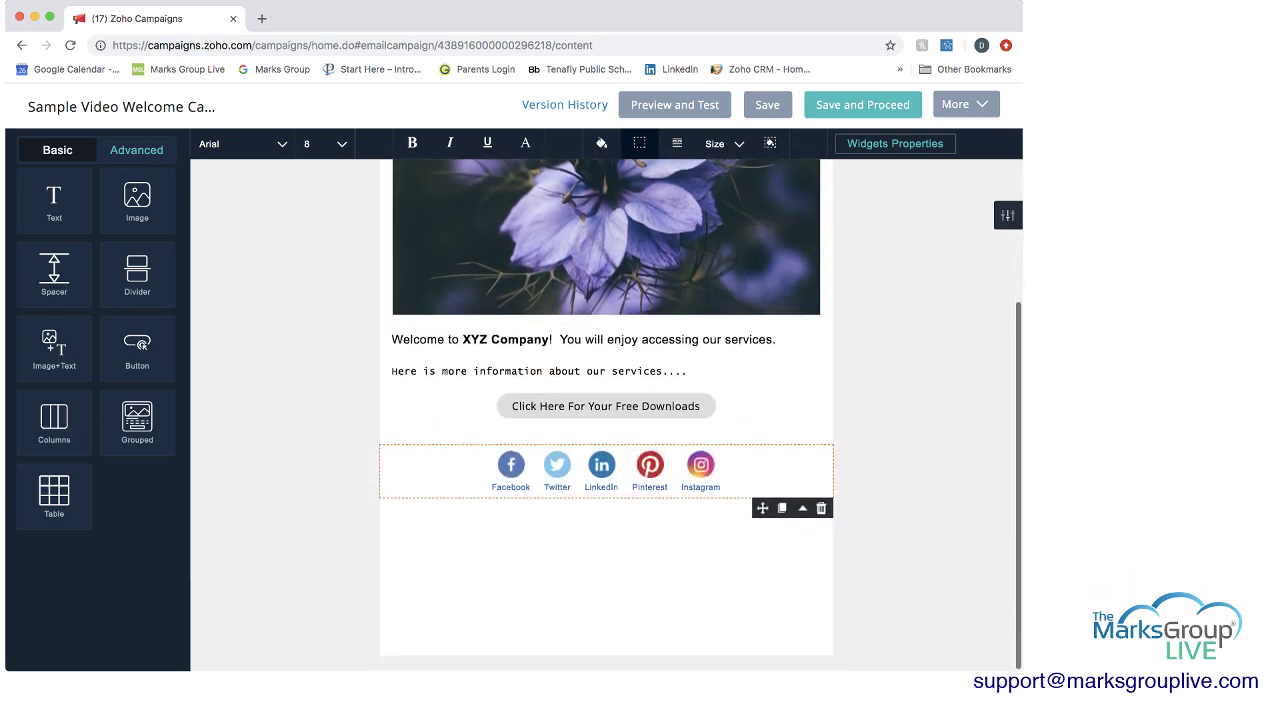
pyautogui.scroll(5, 606, 400)
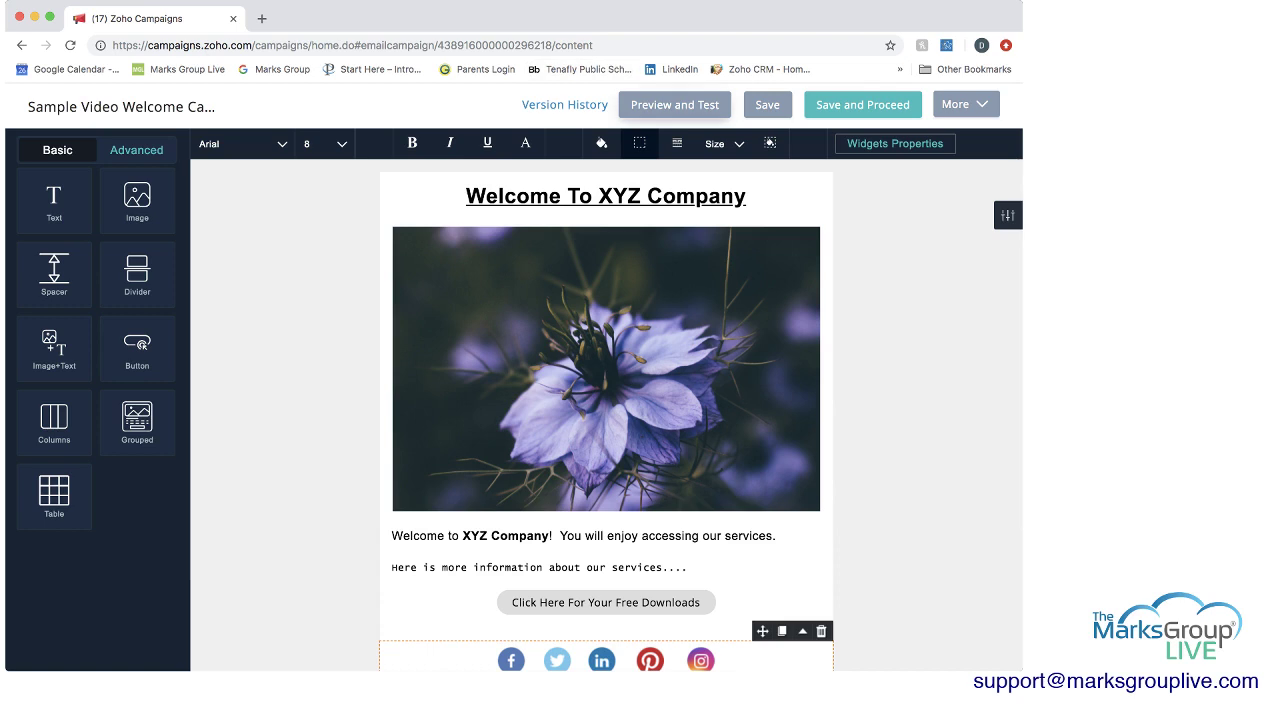
pyautogui.click(675, 105)
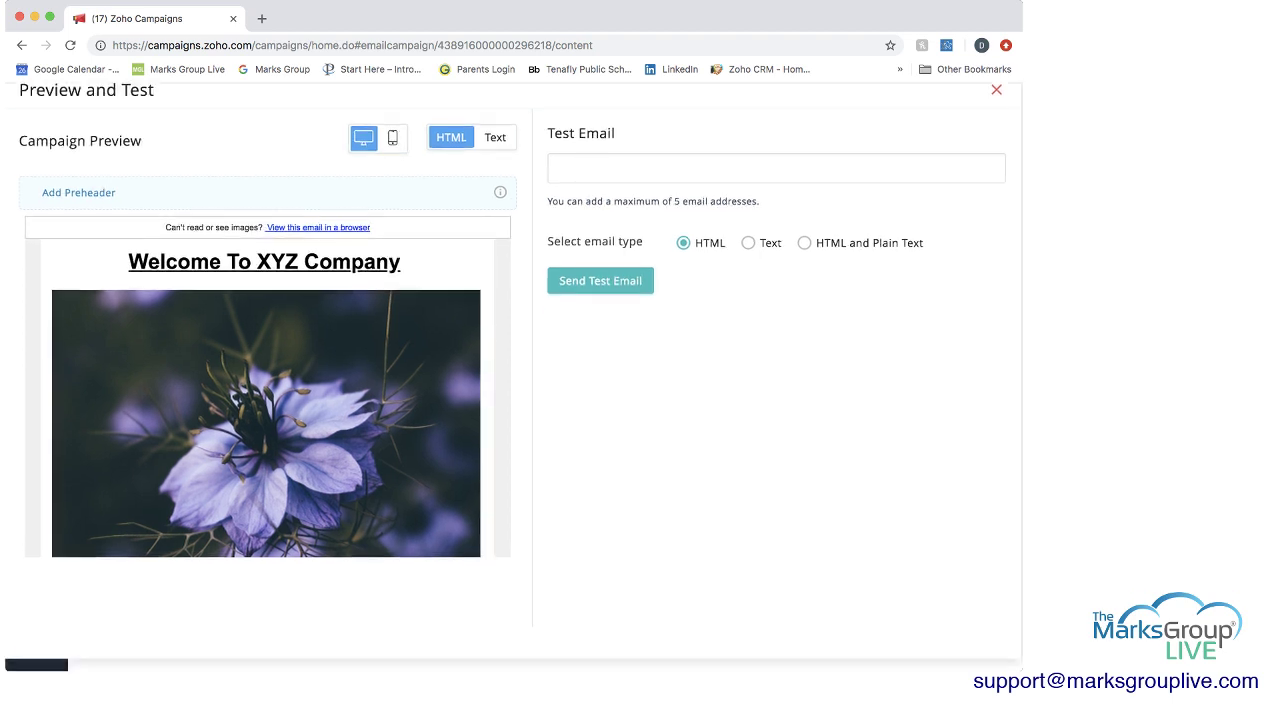
# Step: Review the campaign preview in desktop, mobile and plain text versions, and close the preview and test view
pyautogui.scroll(-10, 268, 400)
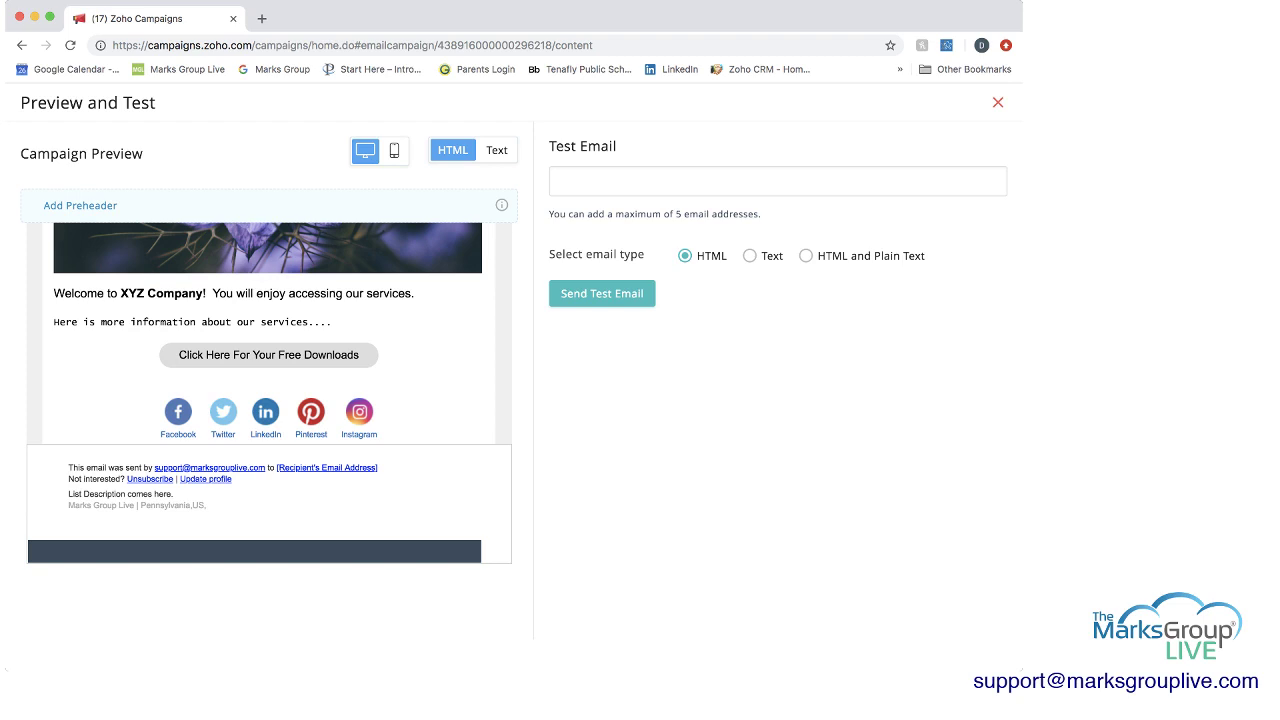
pyautogui.scroll(10, 268, 400)
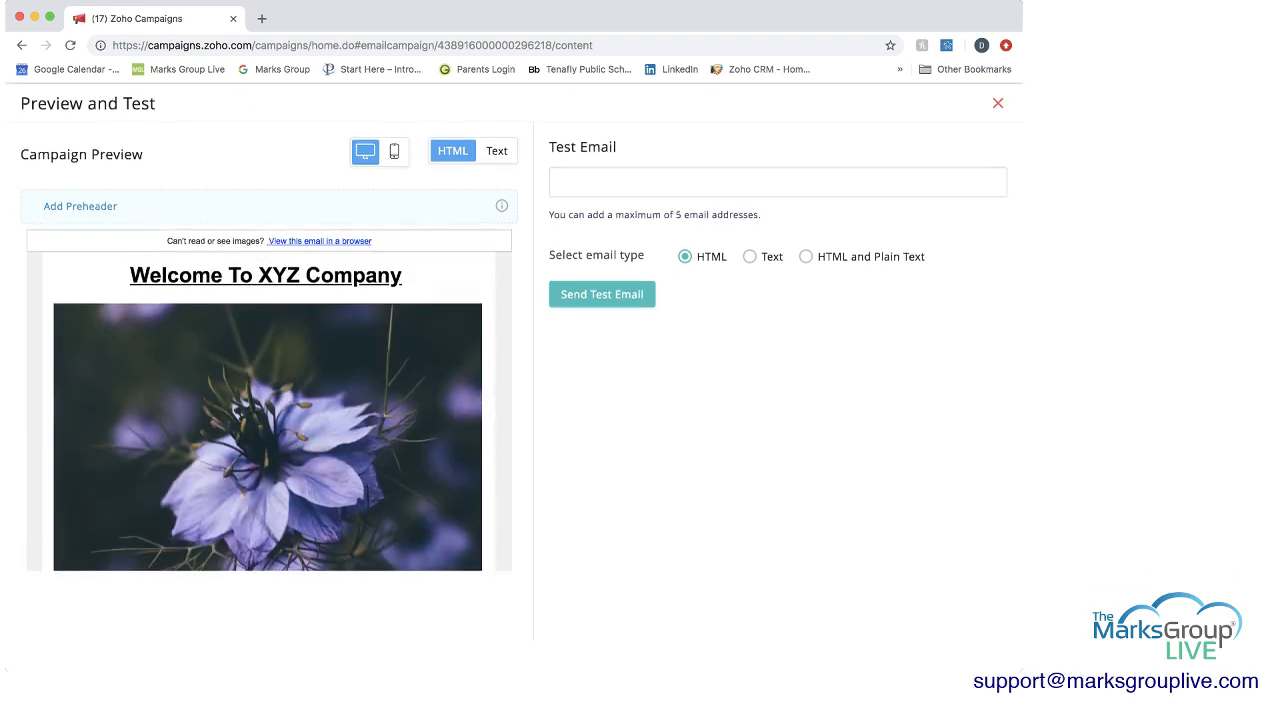
pyautogui.scroll(-1, 268, 400)
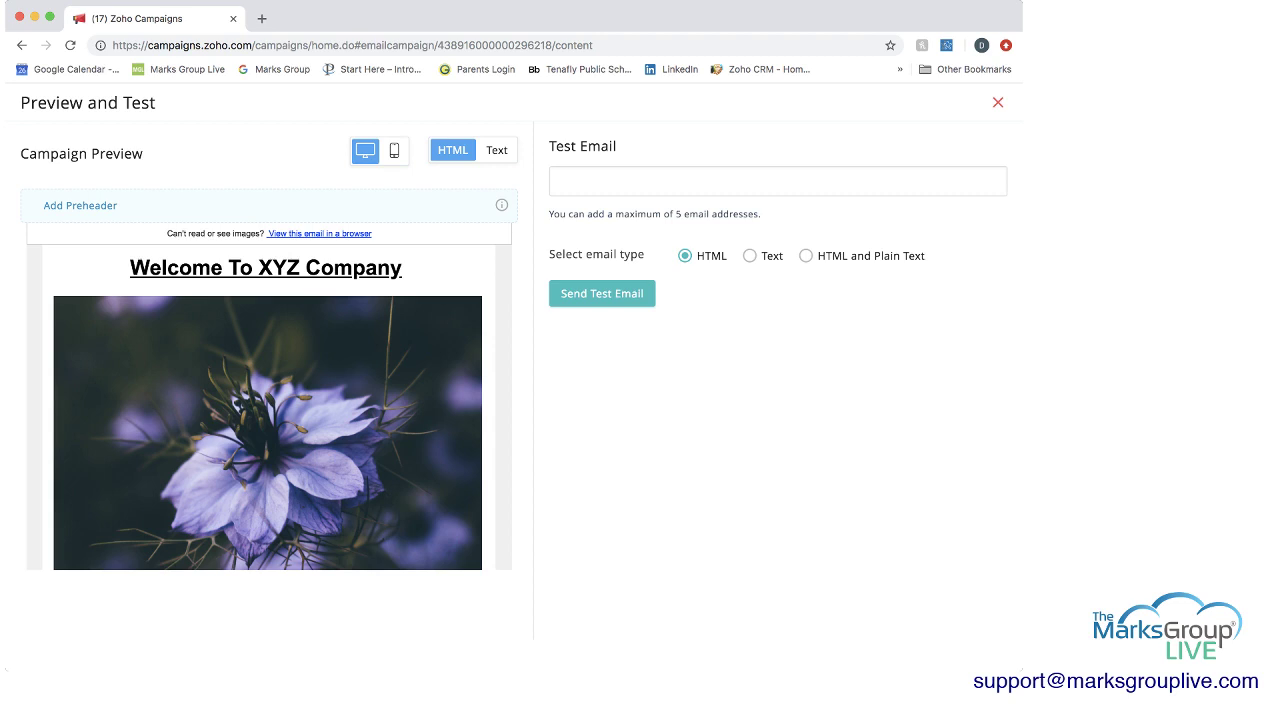
pyautogui.click(395, 151)
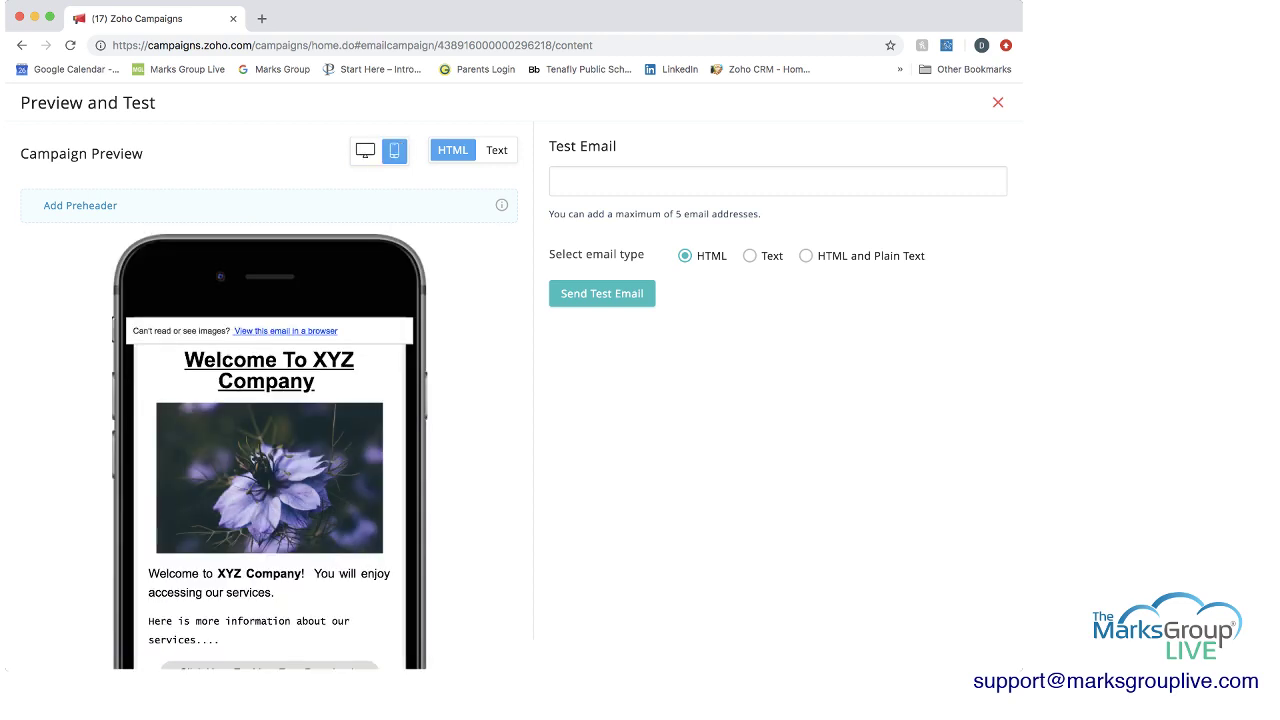
pyautogui.scroll(-3, 268, 430)
pyautogui.scroll(3, 268, 430)
pyautogui.click(497, 151)
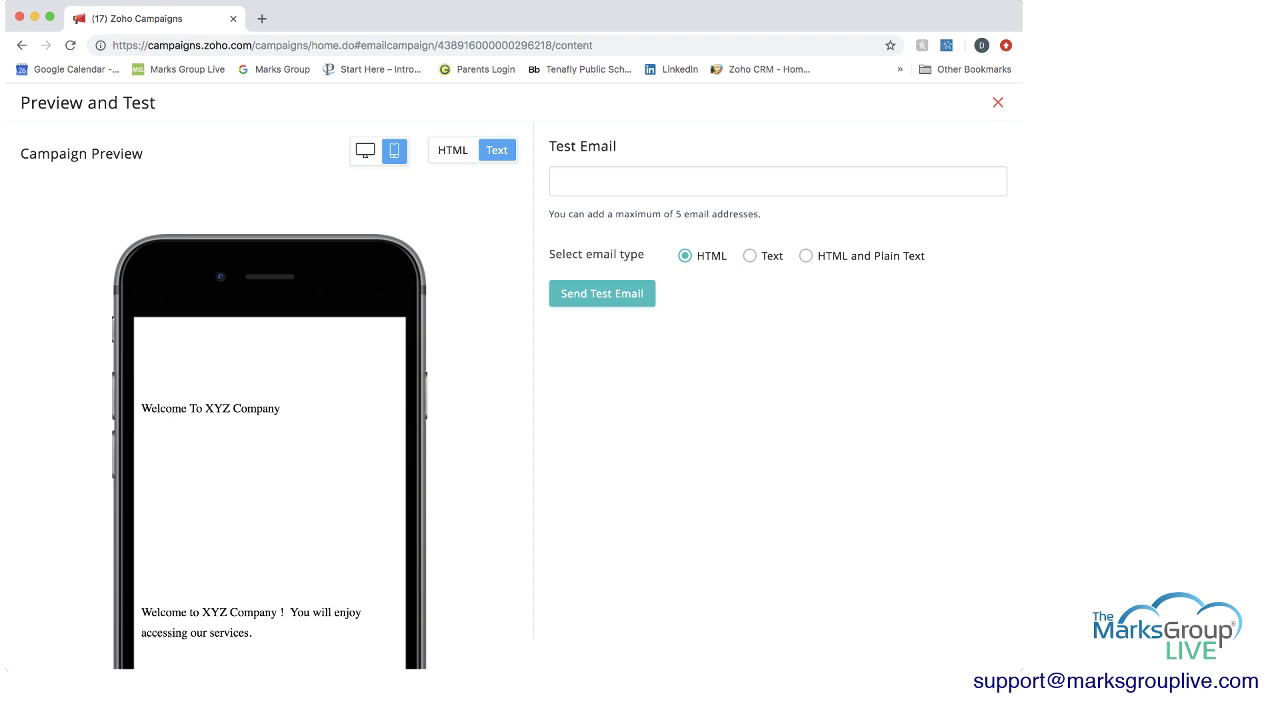
pyautogui.click(453, 151)
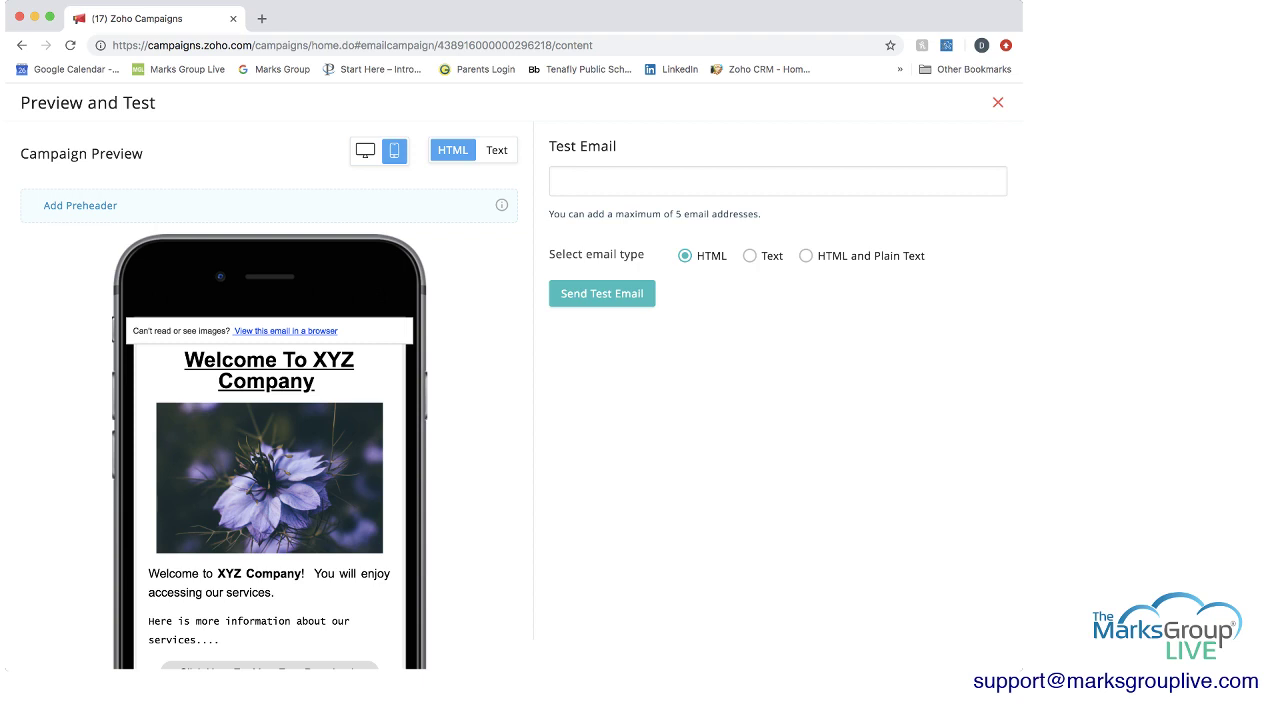
pyautogui.click(998, 102)
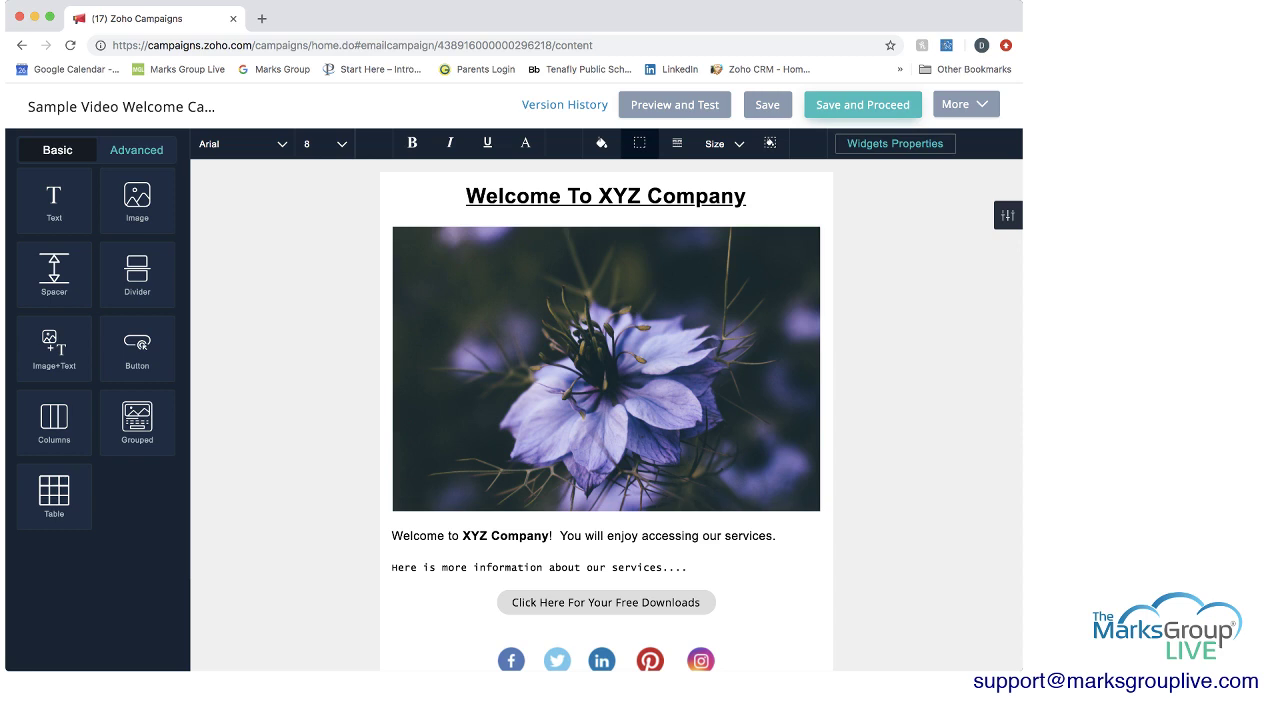
# Step: Save the email design and proceed to the content stage, reviewing the email from its heading to the footer
pyautogui.click(863, 105)
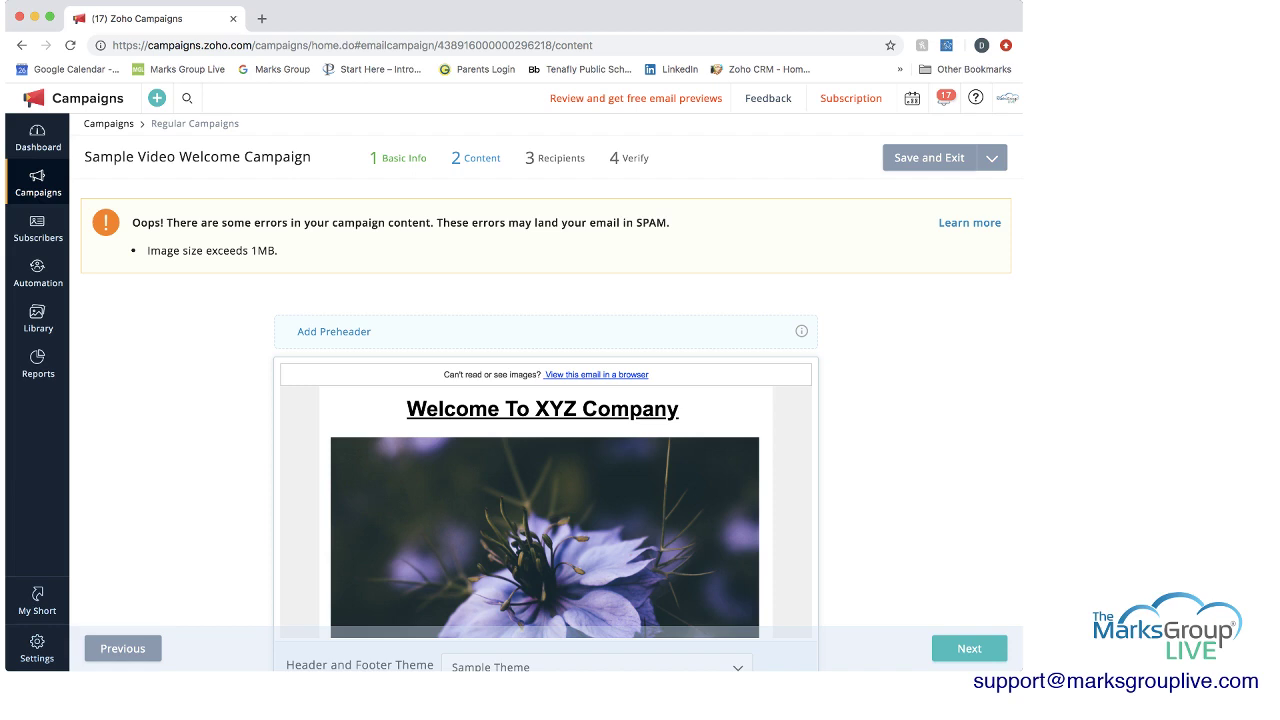
pyautogui.scroll(-3, 545, 400)
pyautogui.scroll(2, 545, 400)
pyautogui.scroll(-3, 545, 420)
pyautogui.scroll(-2, 545, 370)
pyautogui.scroll(-5, 545, 370)
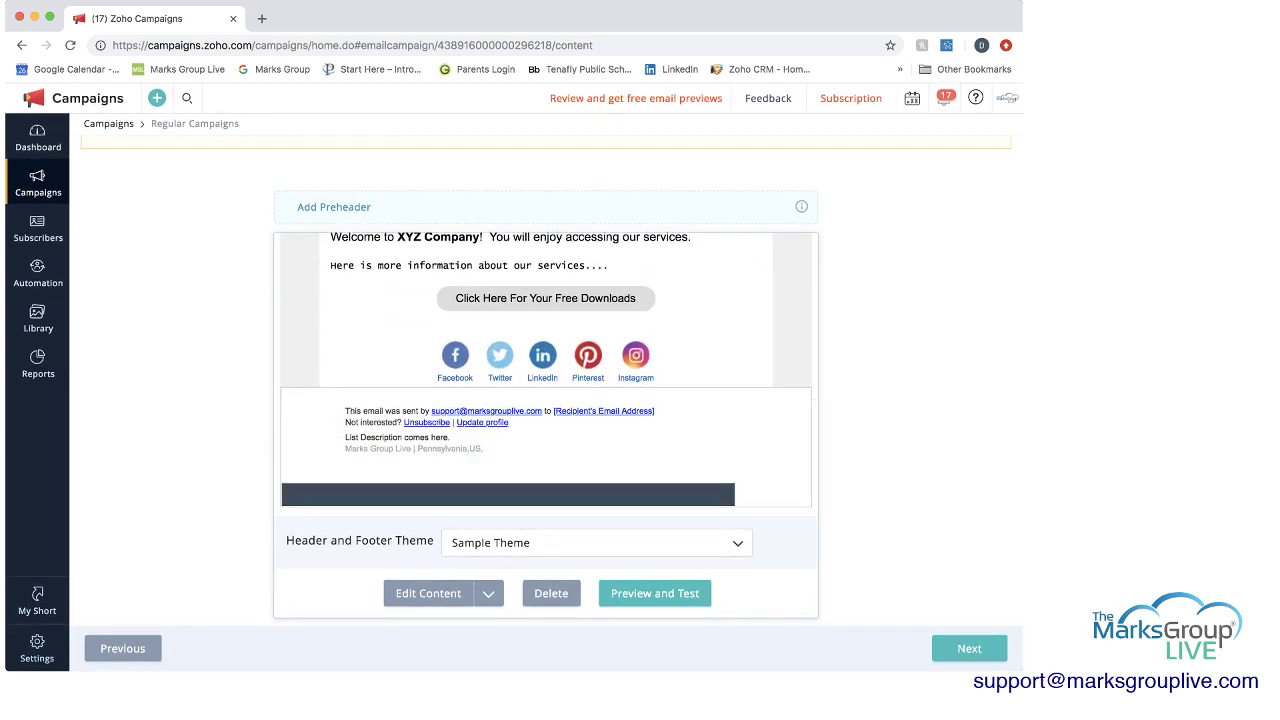
pyautogui.scroll(4, 545, 373)
pyautogui.scroll(-3, 545, 373)
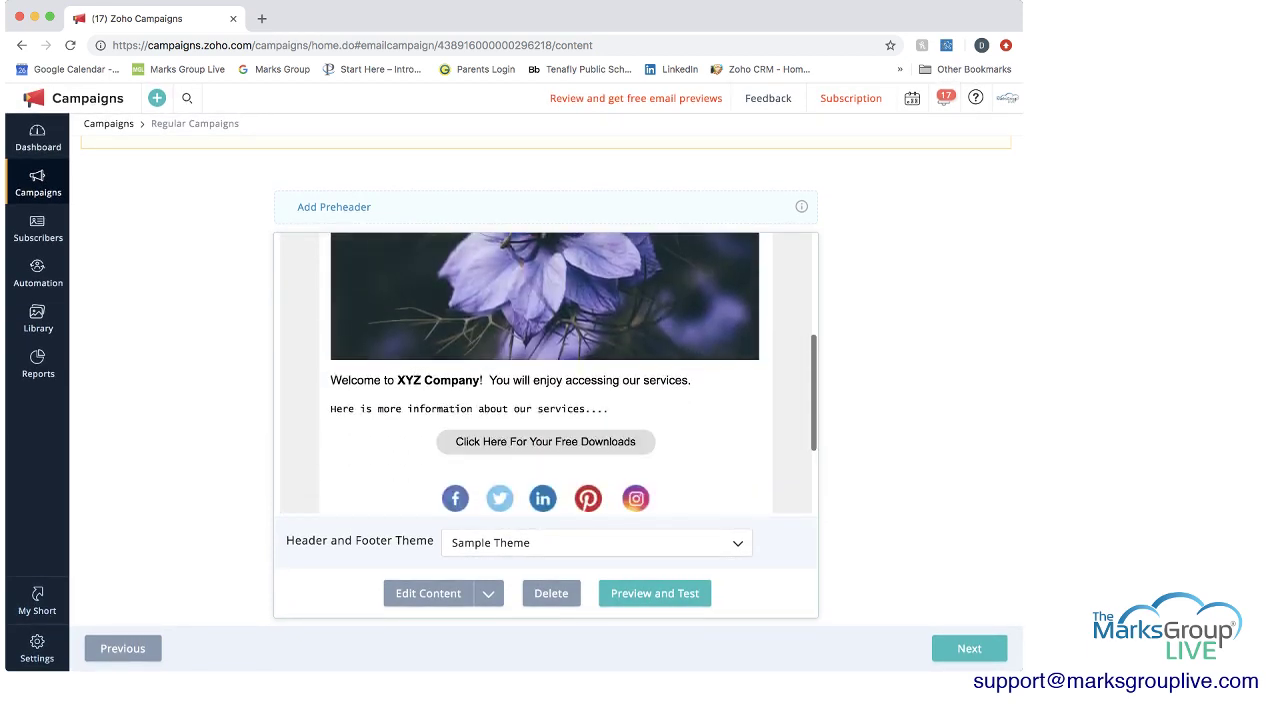
pyautogui.scroll(5, 545, 373)
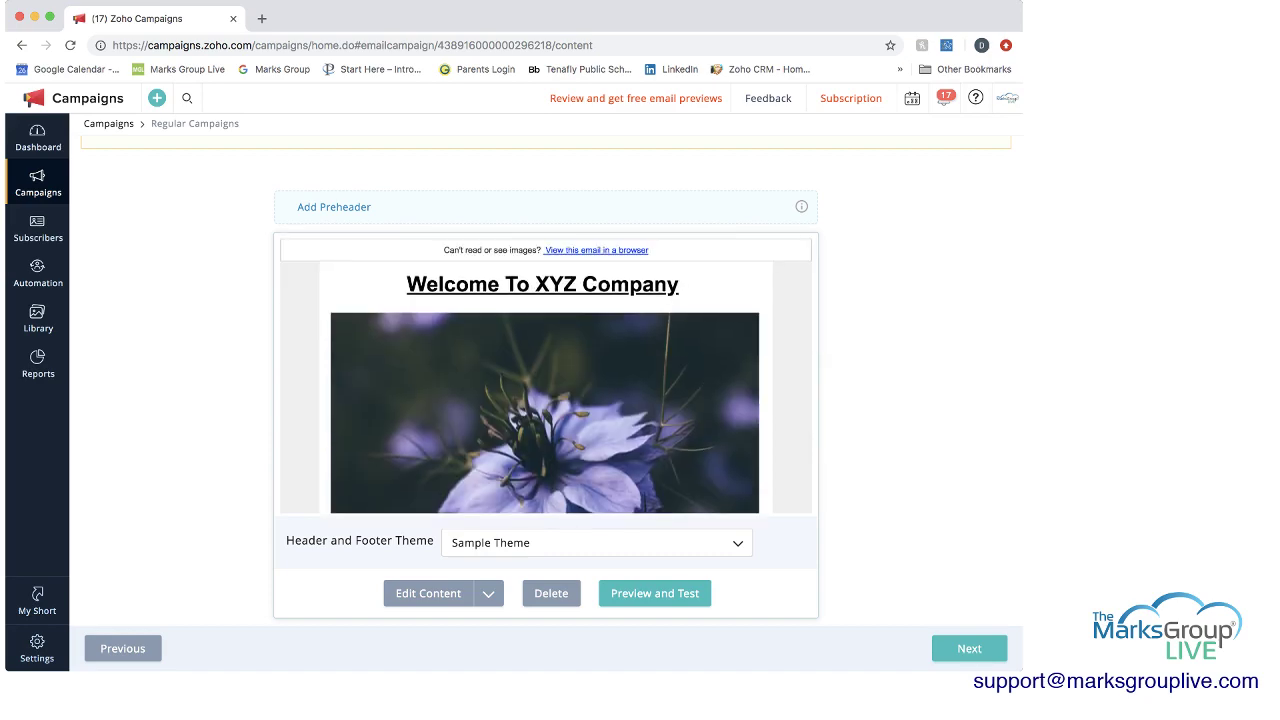
pyautogui.scroll(3, 545, 400)
pyautogui.scroll(-3, 545, 400)
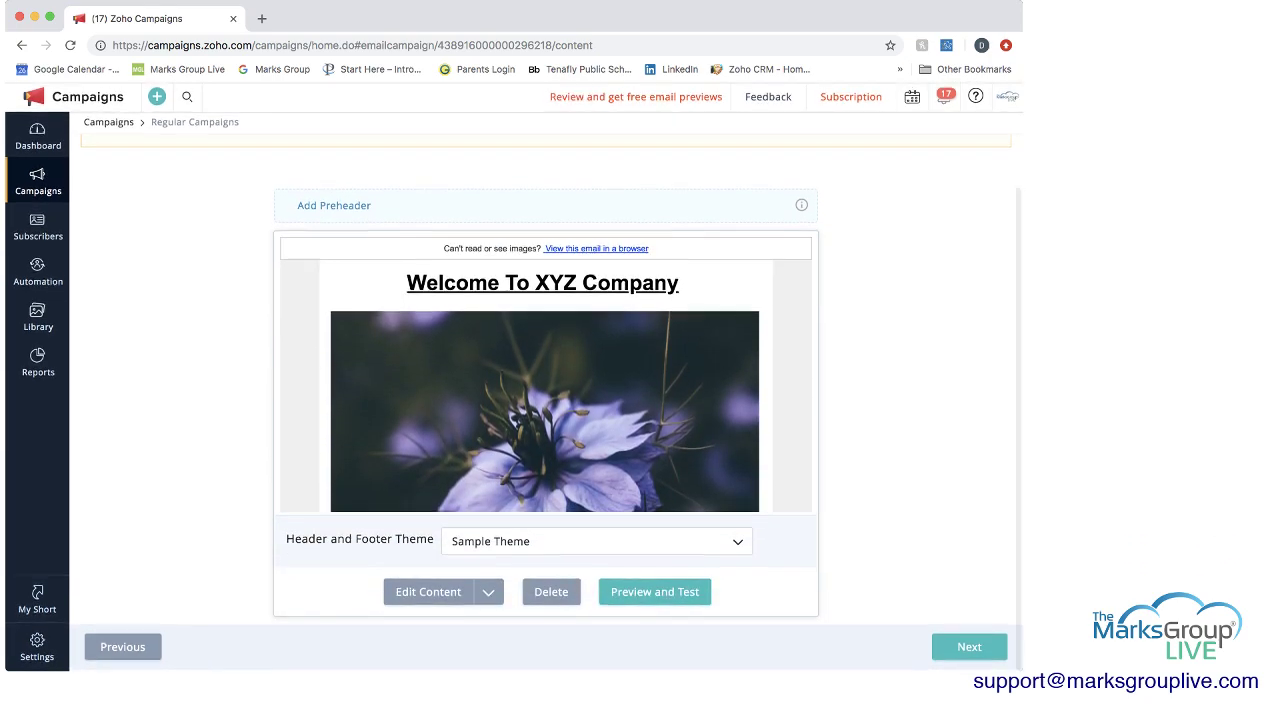
pyautogui.scroll(-1, 545, 400)
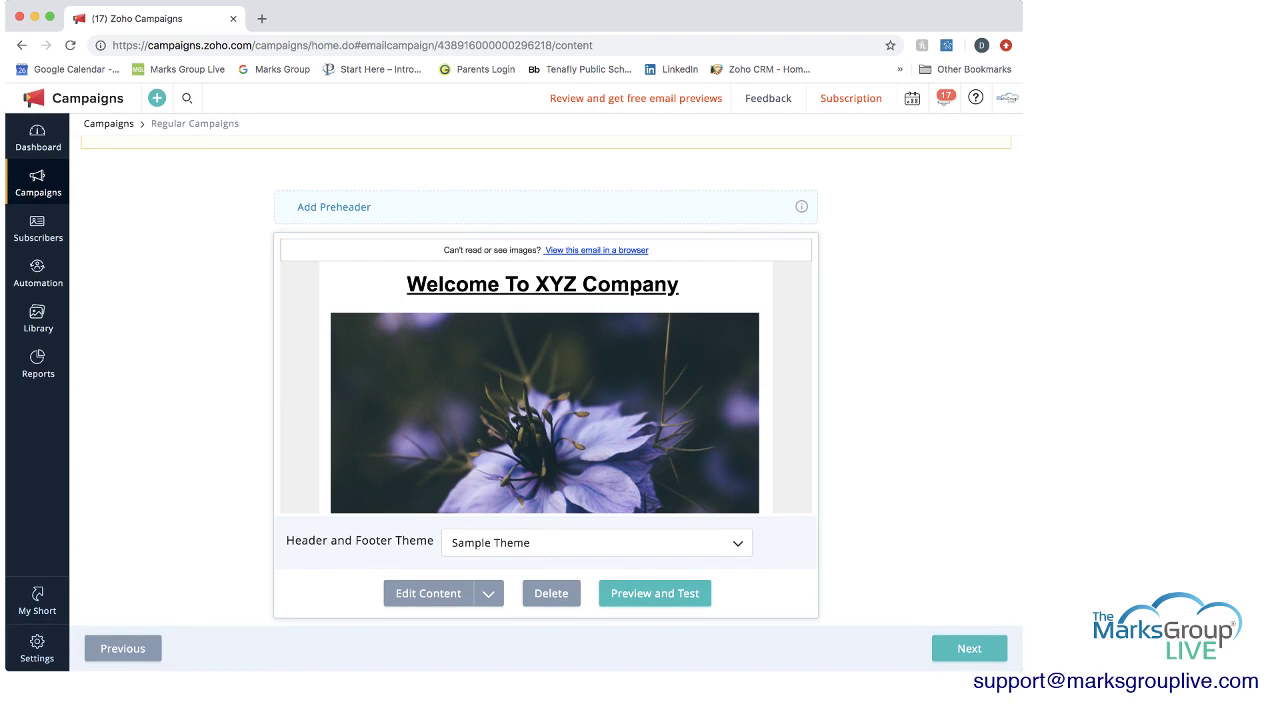
# Step: Set the header and footer theme to The Zoho Campaigns Theme and check the email's footer and content editing options
pyautogui.click(597, 543)
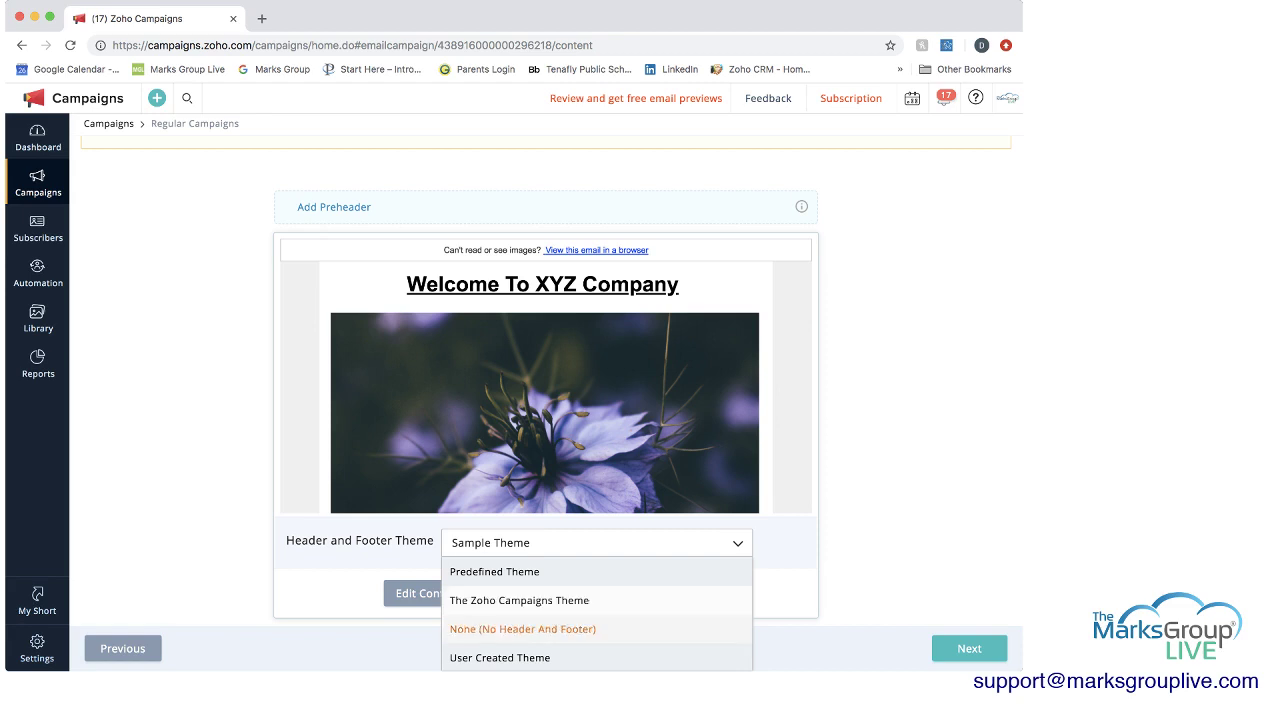
pyautogui.click(519, 600)
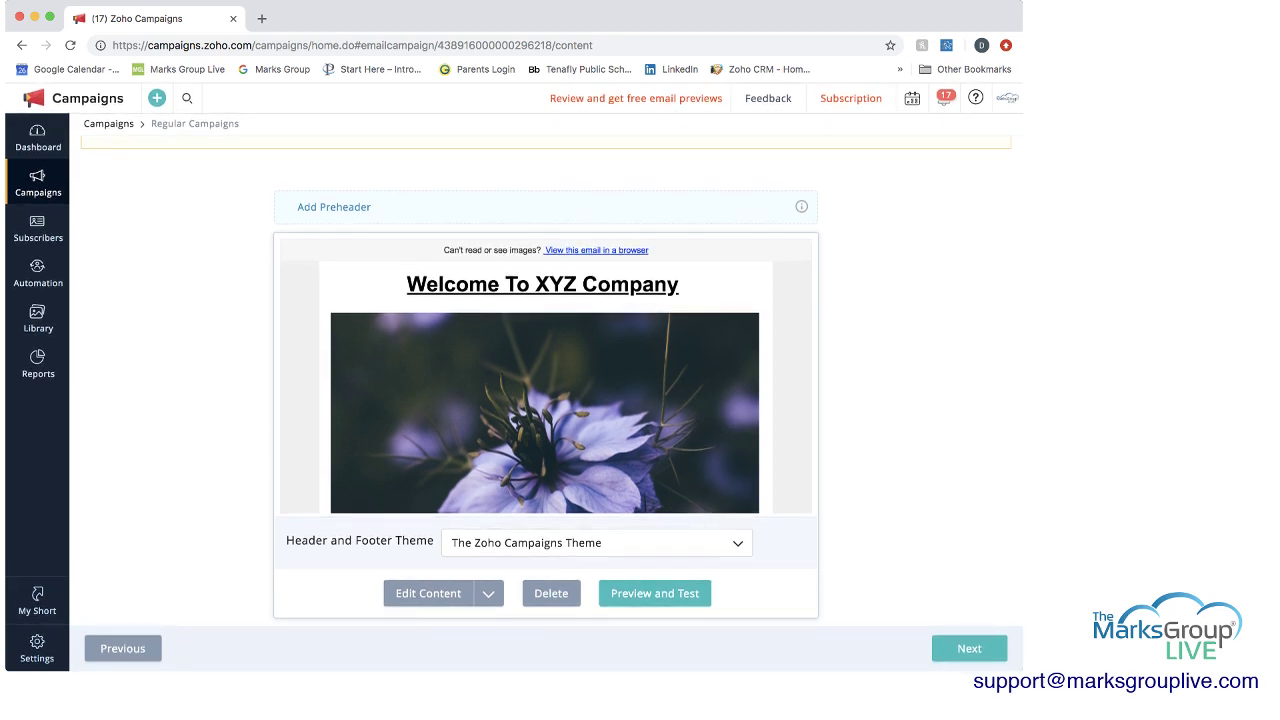
pyautogui.scroll(-4, 546, 374)
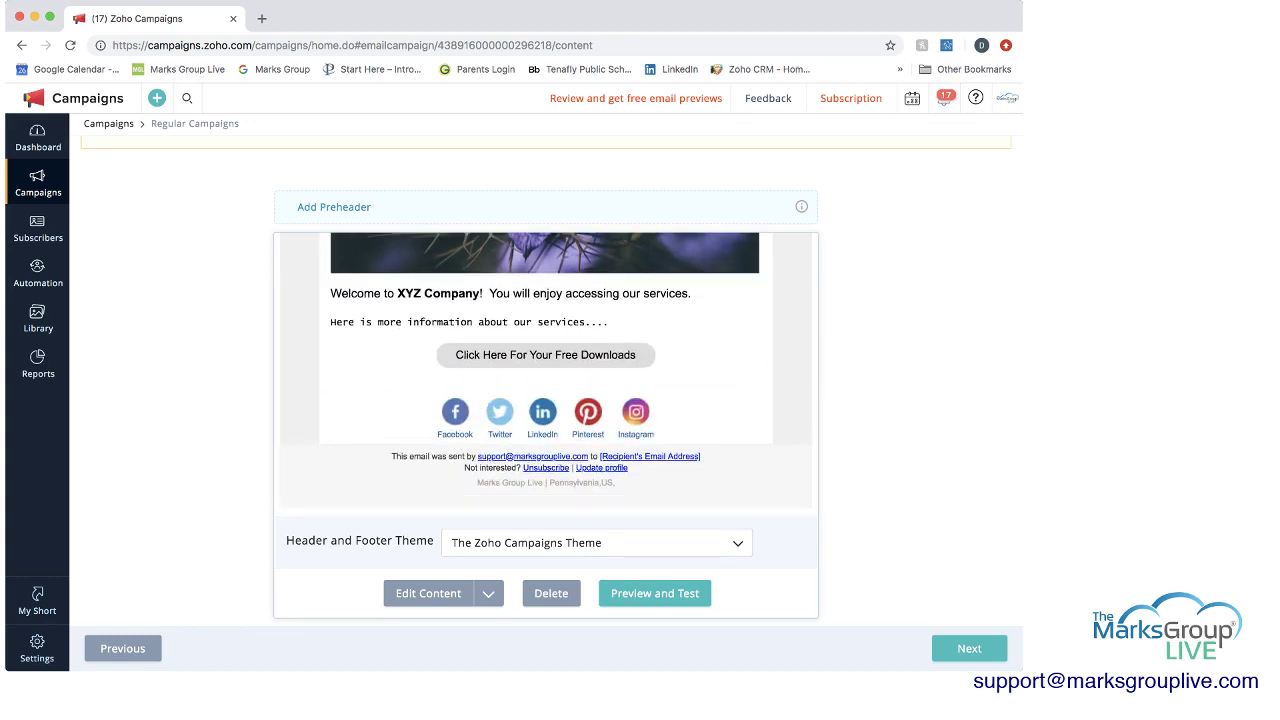
pyautogui.scroll(5, 545, 372)
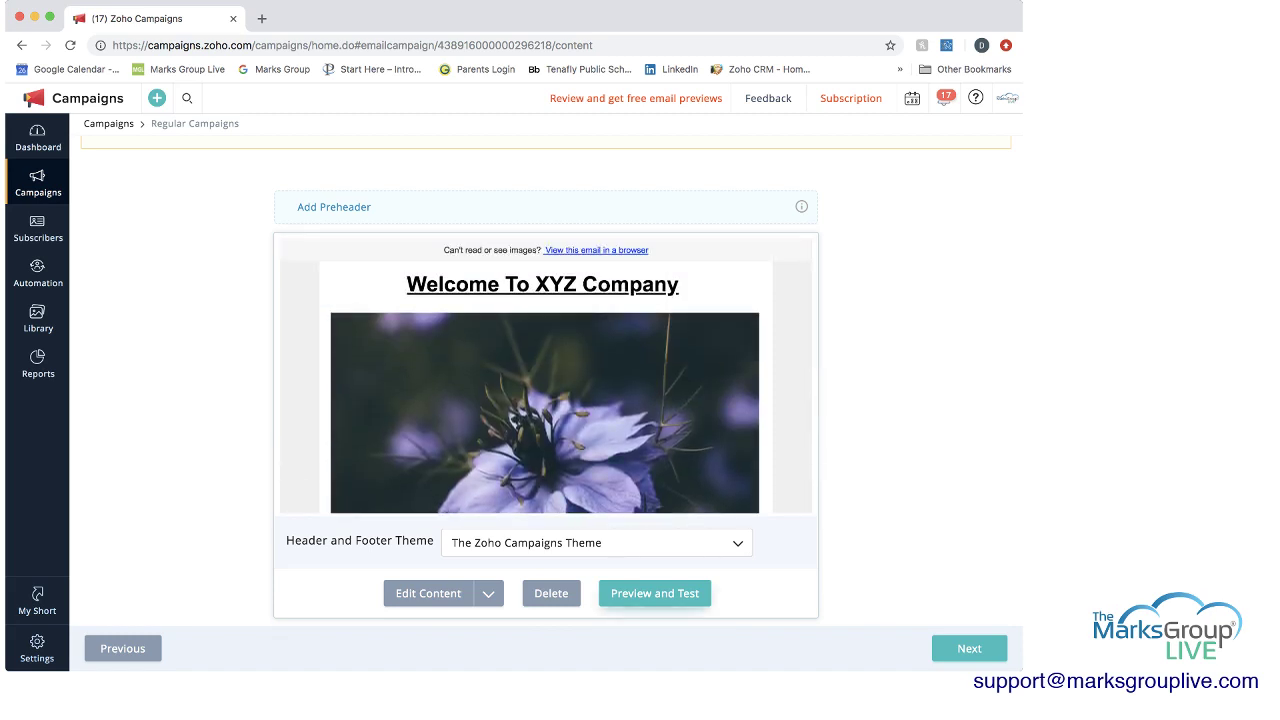
pyautogui.click(488, 594)
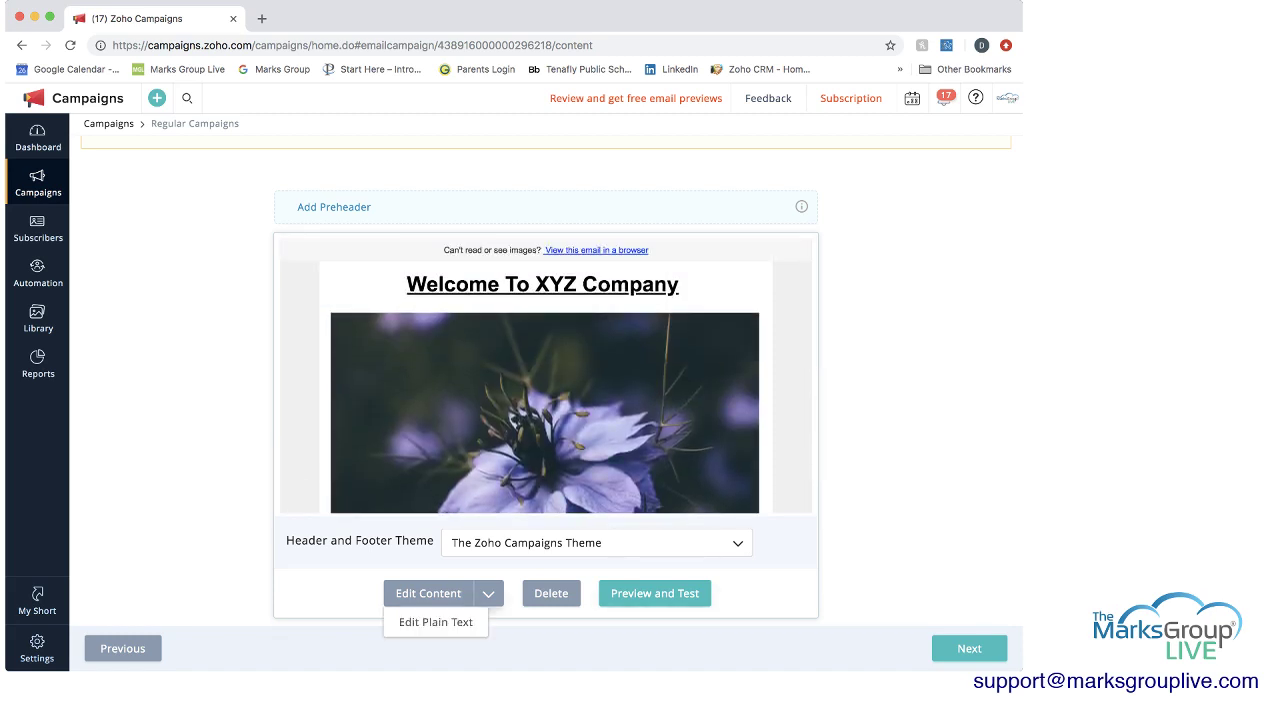
# Step: Proceed to the recipients stage, select Test 2 List as the mailing list and continue to verification
pyautogui.click(969, 648)
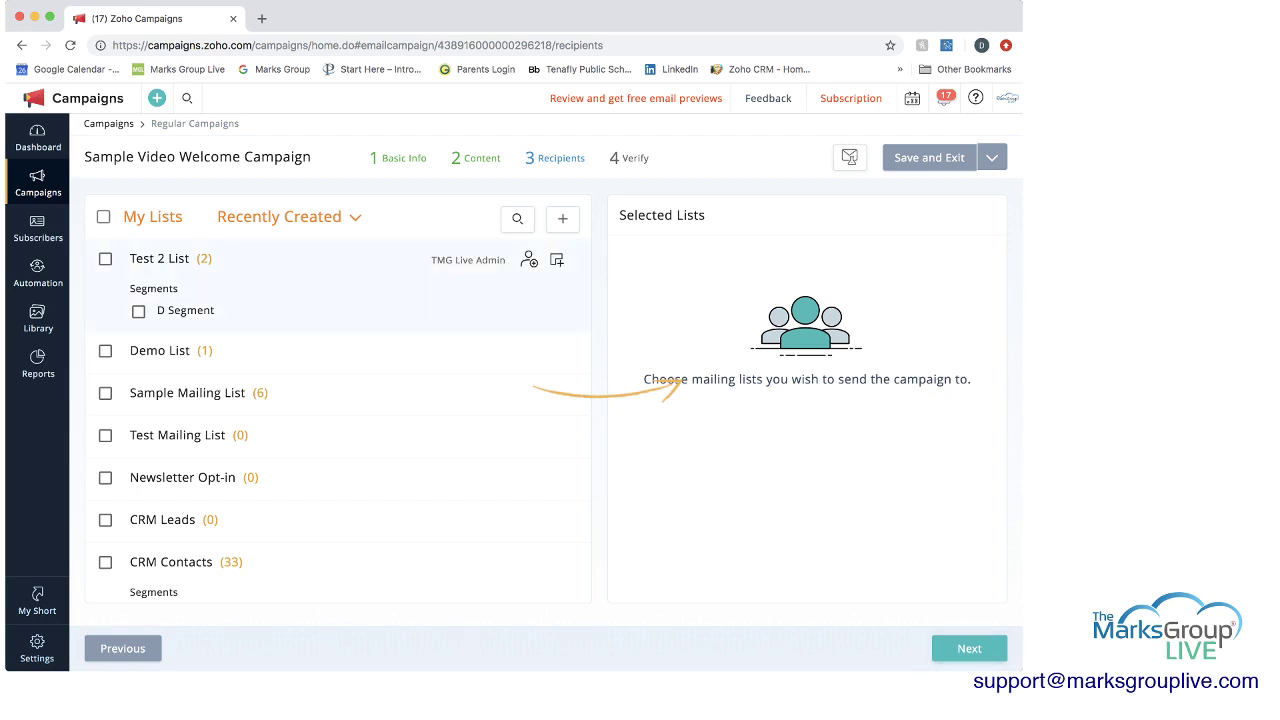
pyautogui.click(105, 258)
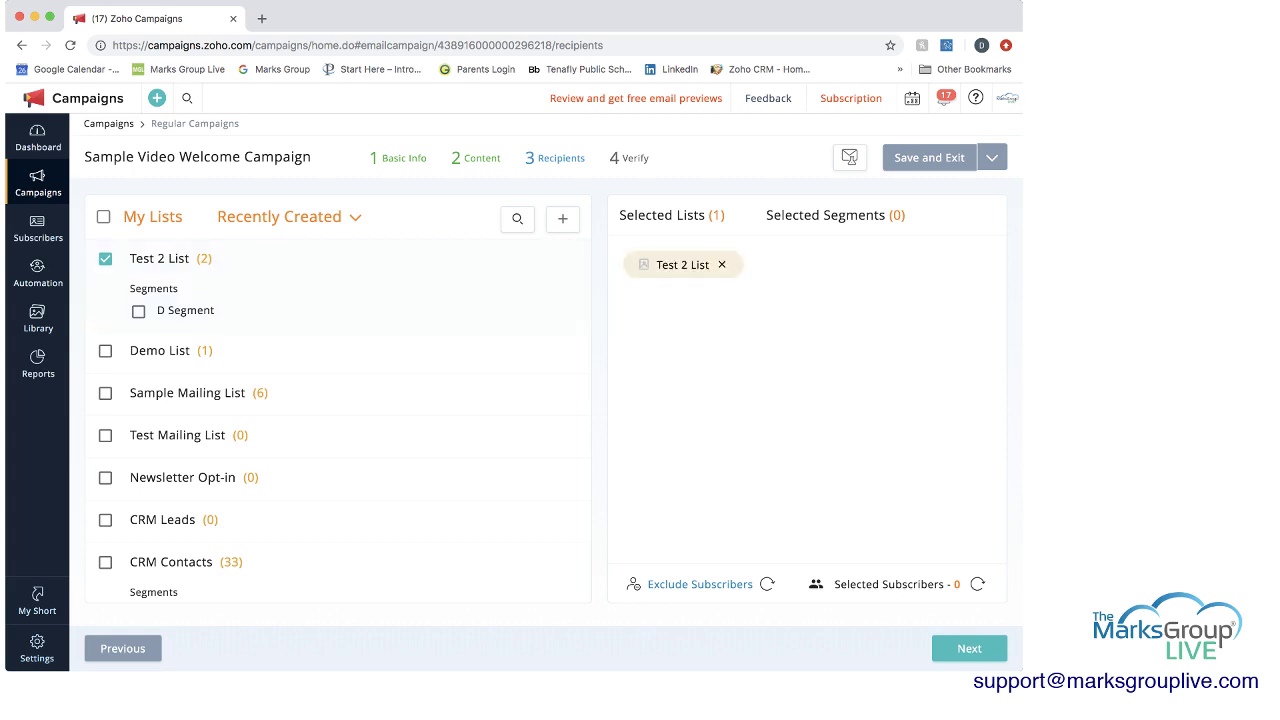
pyautogui.click(969, 648)
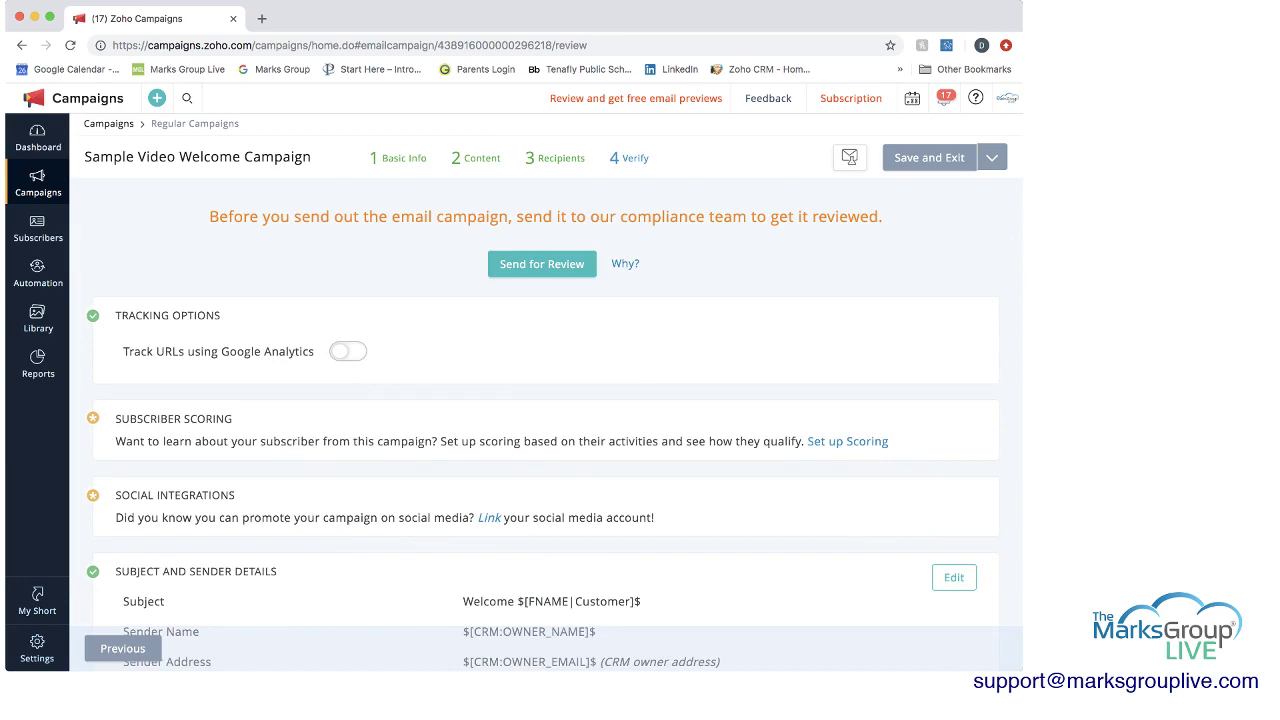
# Step: Save and exit the campaign from the verification stage, and look through the saved draft's preview
pyautogui.scroll(-2, 545, 400)
pyautogui.scroll(2, 545, 400)
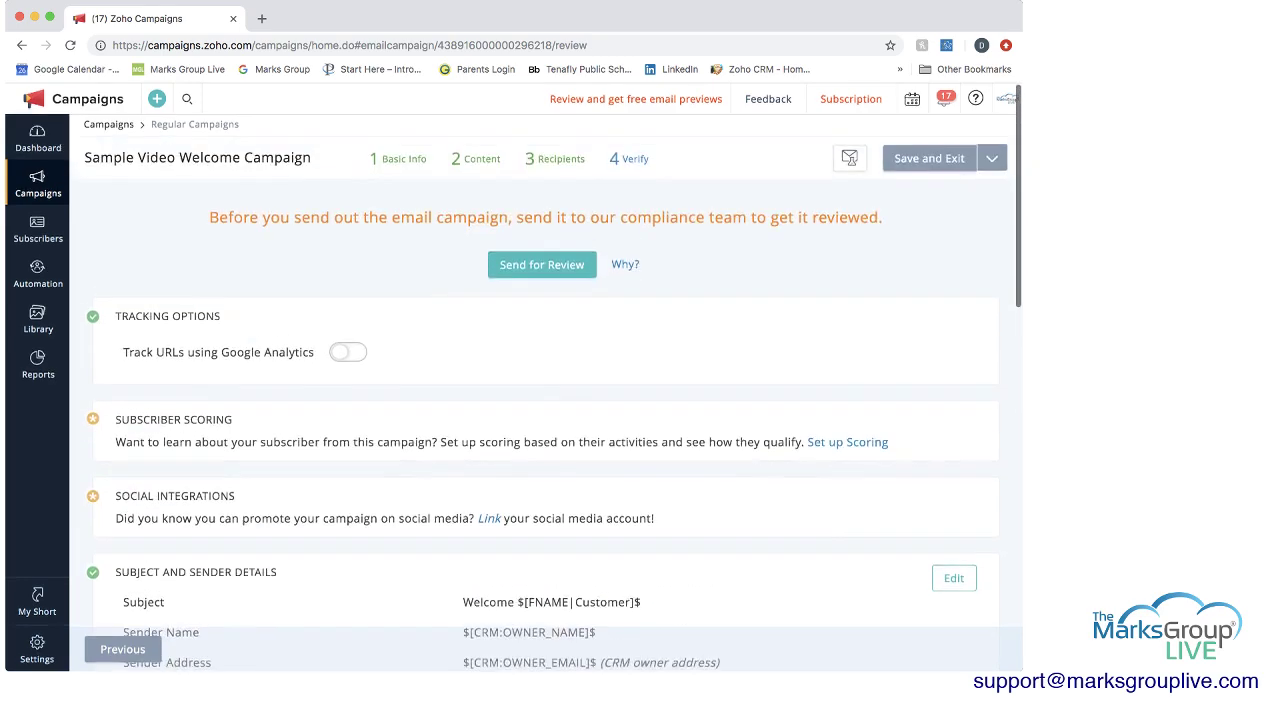
pyautogui.click(929, 157)
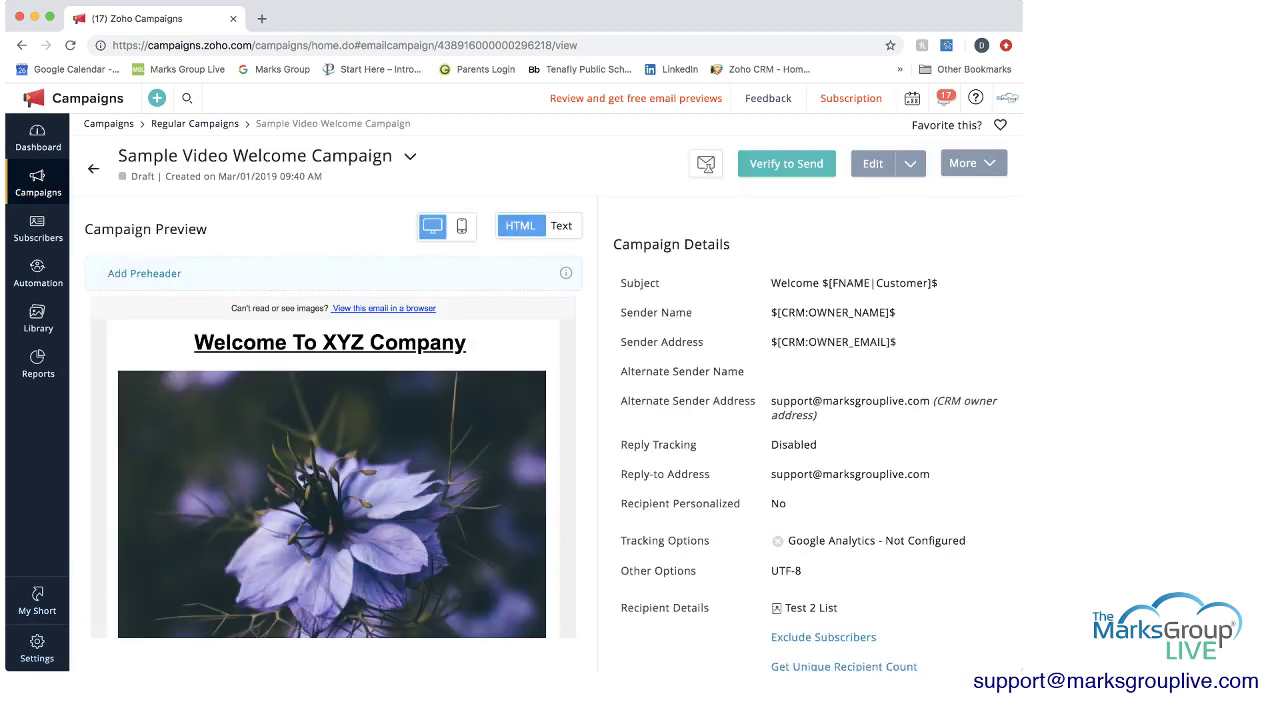
pyautogui.scroll(-2, 333, 465)
pyautogui.scroll(2, 333, 465)
pyautogui.scroll(-4, 333, 465)
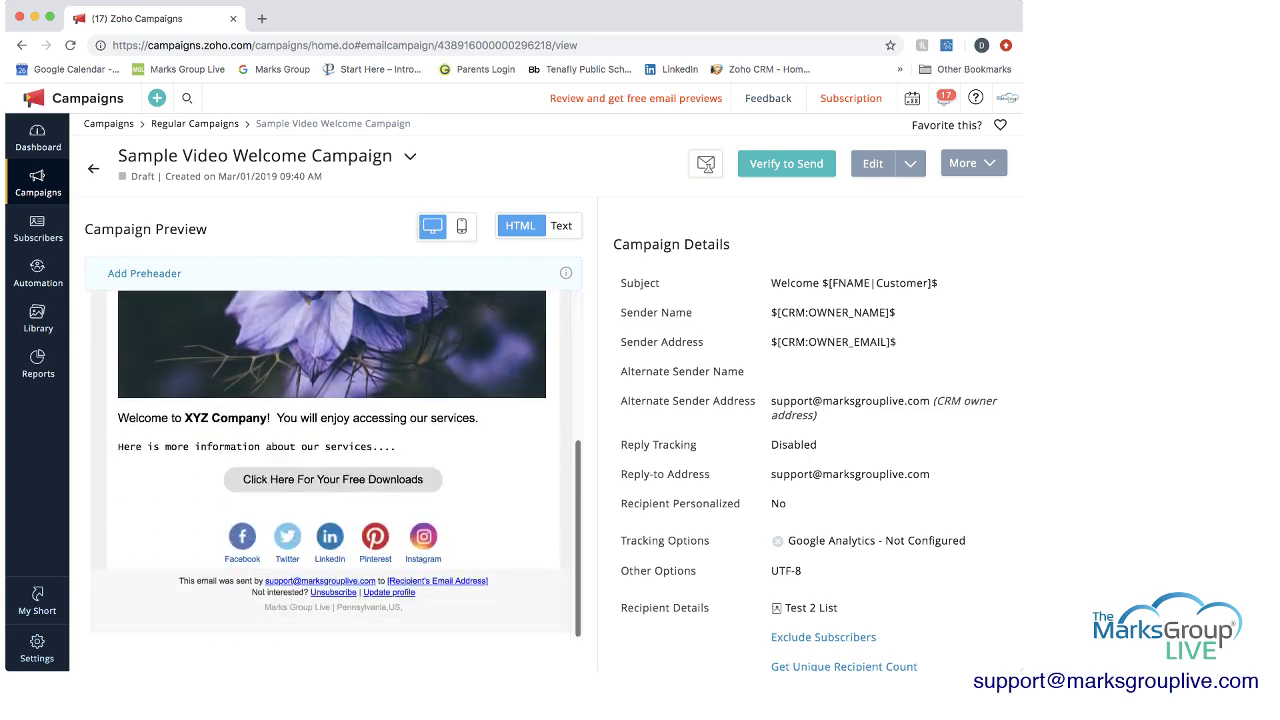
pyautogui.scroll(5, 337, 464)
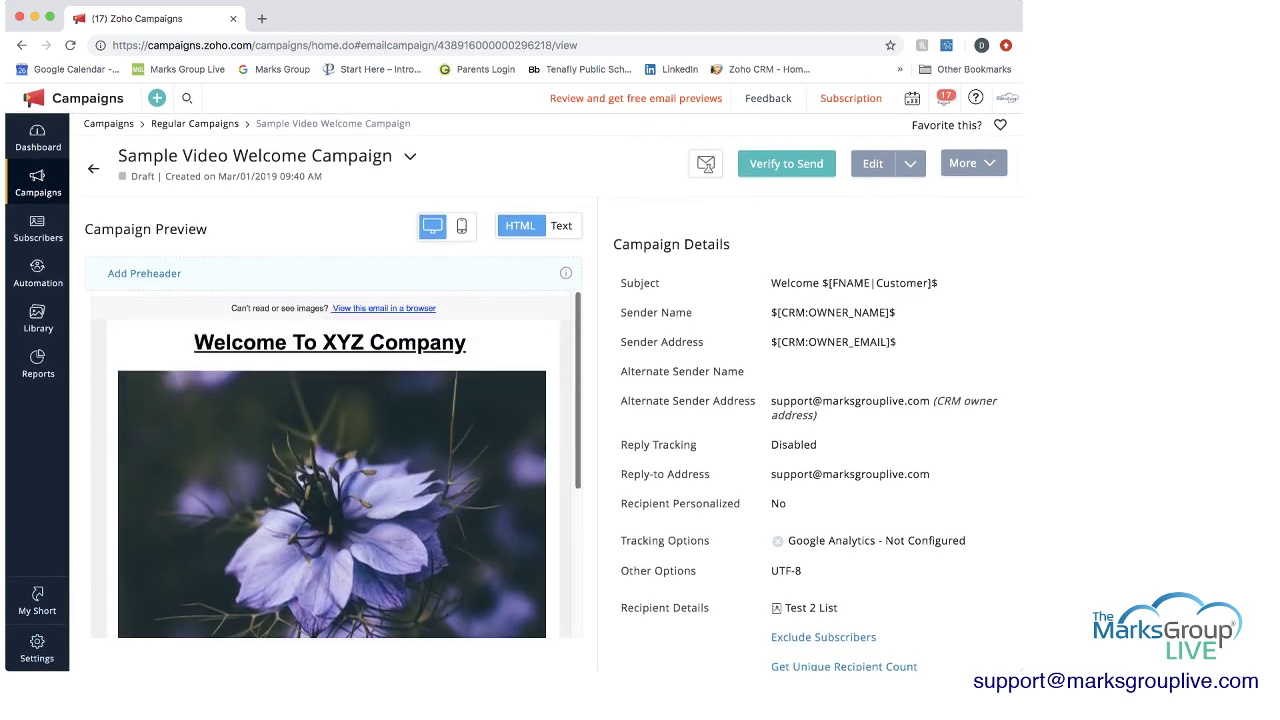
pyautogui.scroll(-3, 640, 400)
pyautogui.scroll(3, 640, 400)
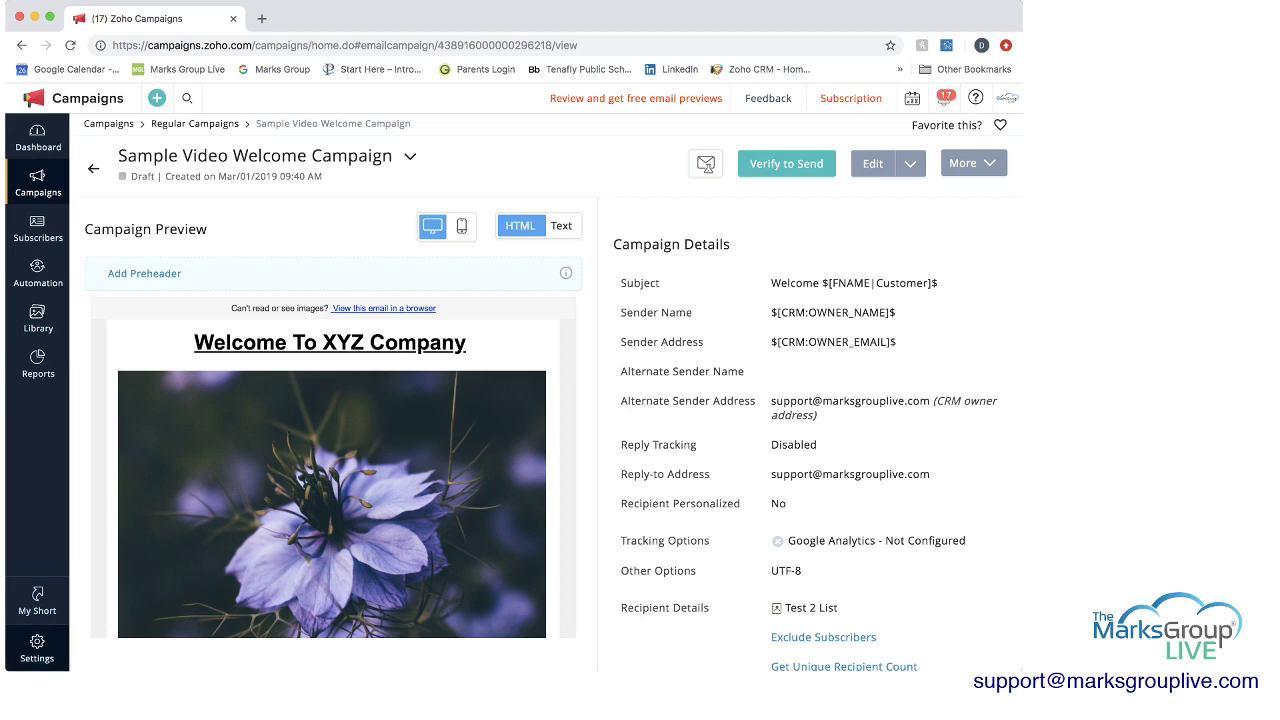
# Step: Open the Header and Footer customization settings and examine both your own themes and other users' themes
pyautogui.click(37, 648)
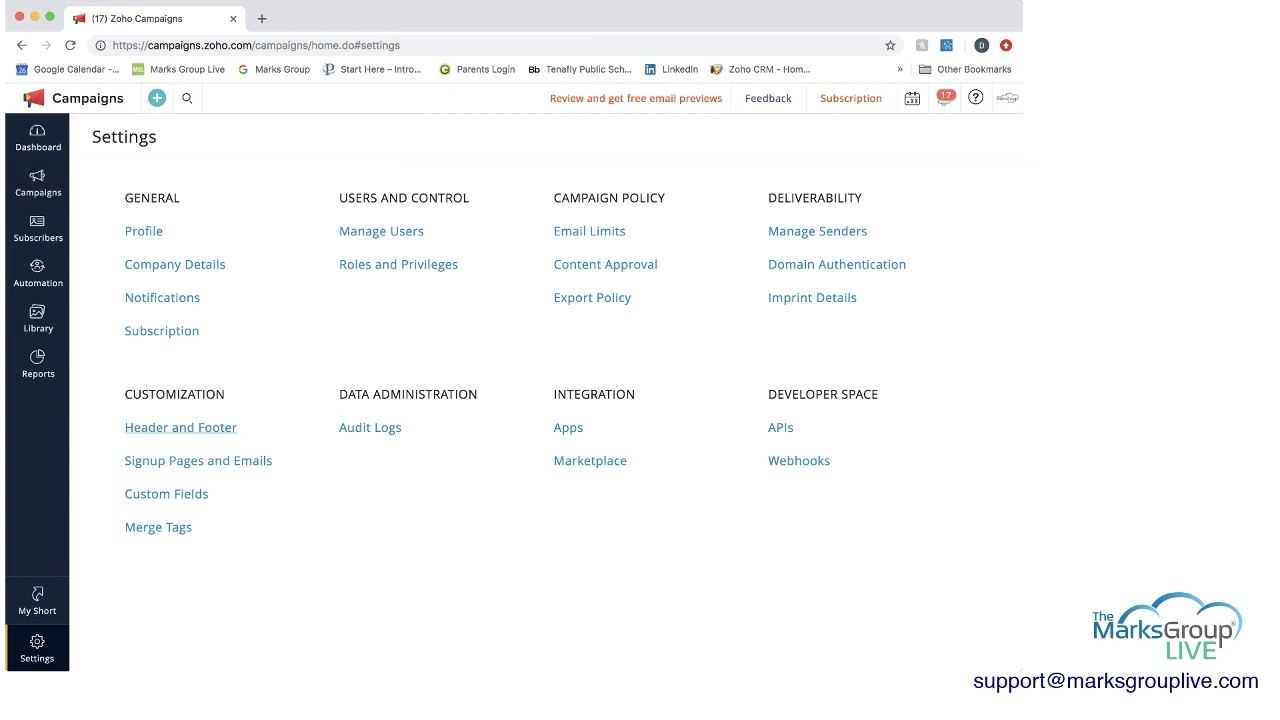
pyautogui.click(180, 427)
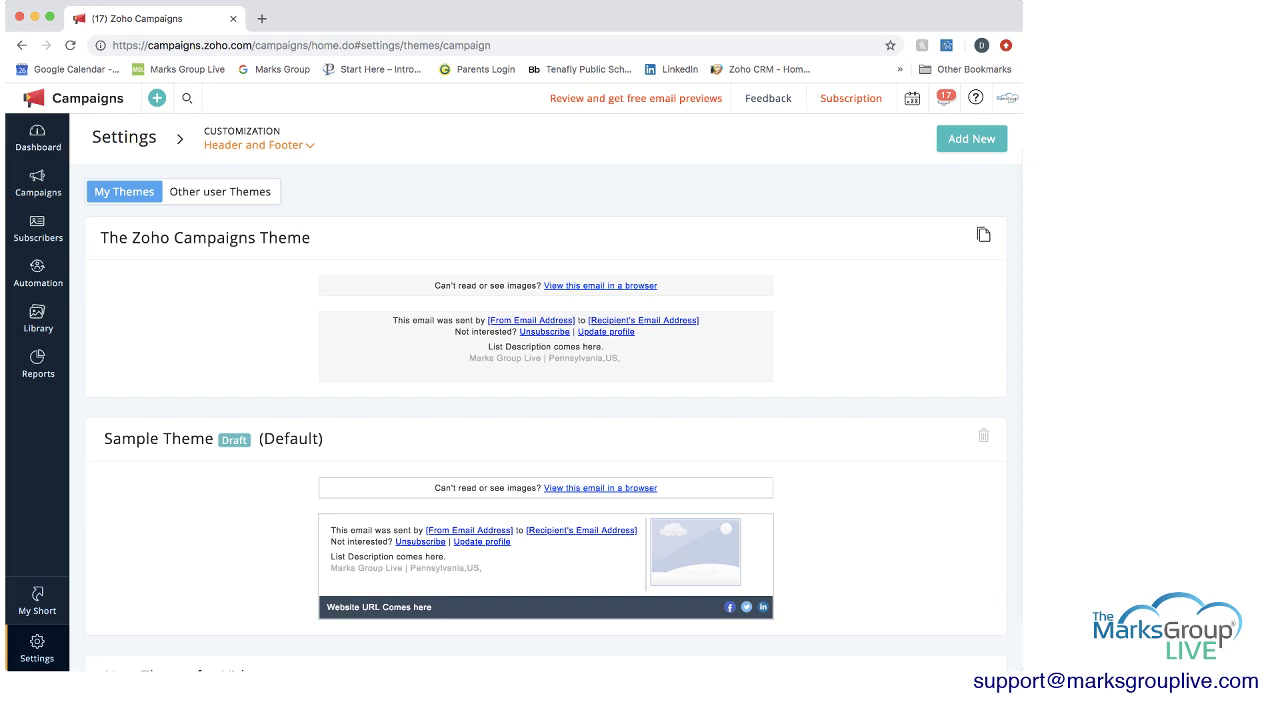
pyautogui.scroll(-1, 545, 400)
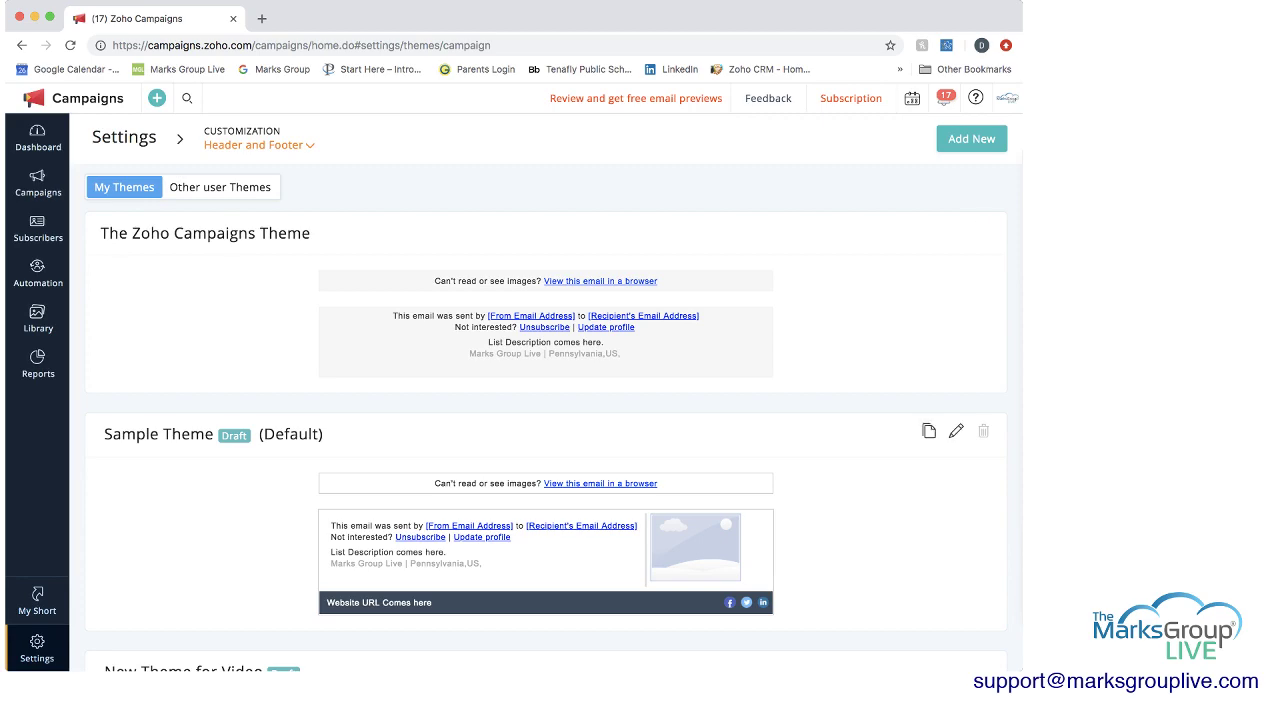
pyautogui.scroll(-5, 545, 400)
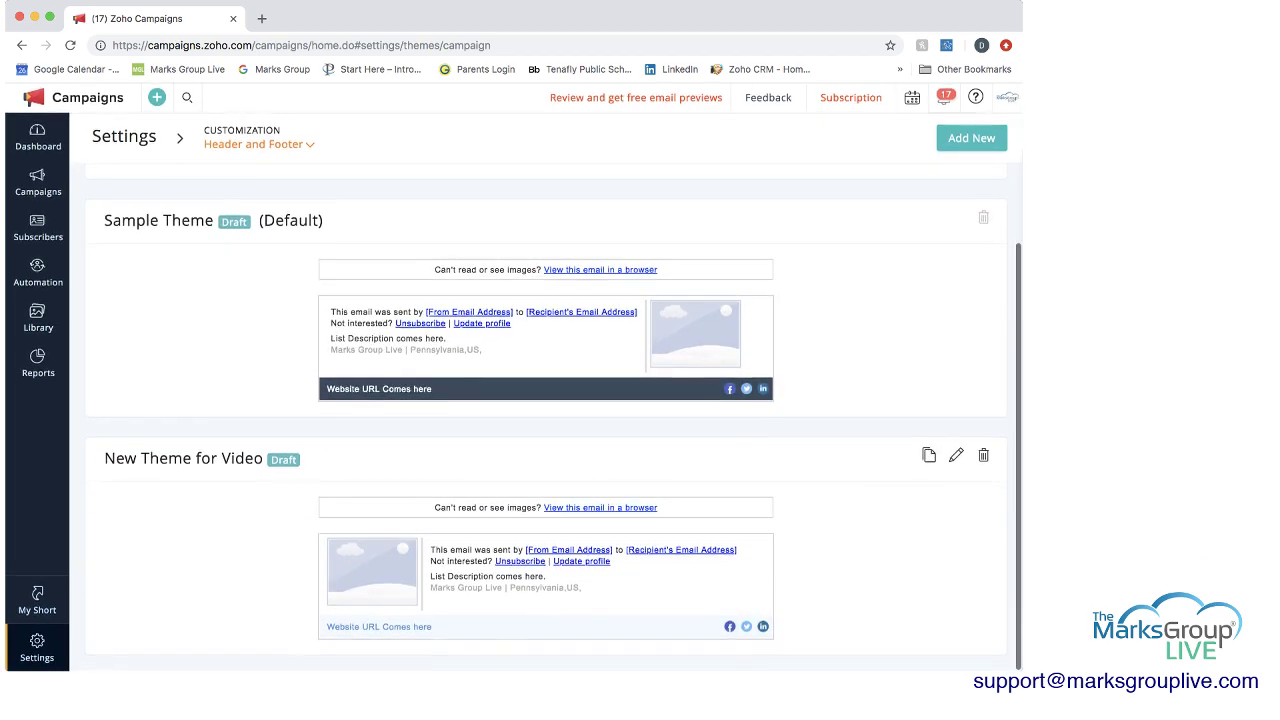
pyautogui.scroll(5, 545, 400)
pyautogui.click(221, 190)
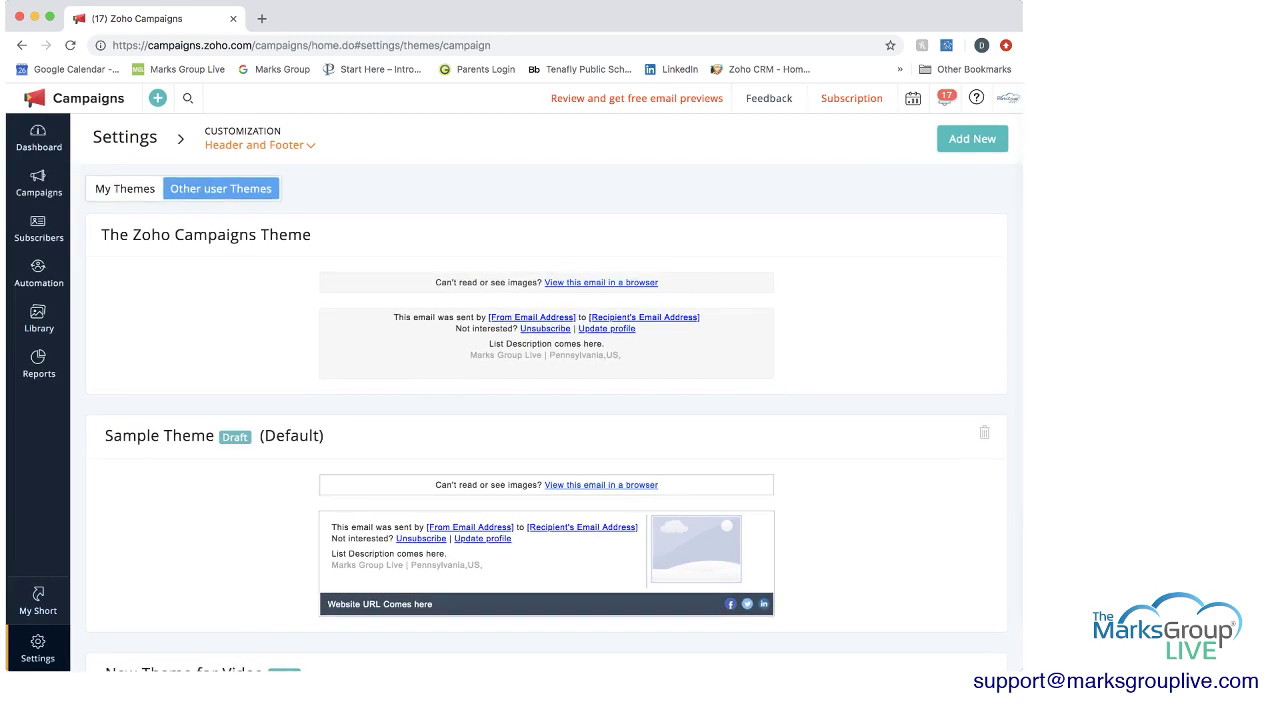
pyautogui.click(125, 189)
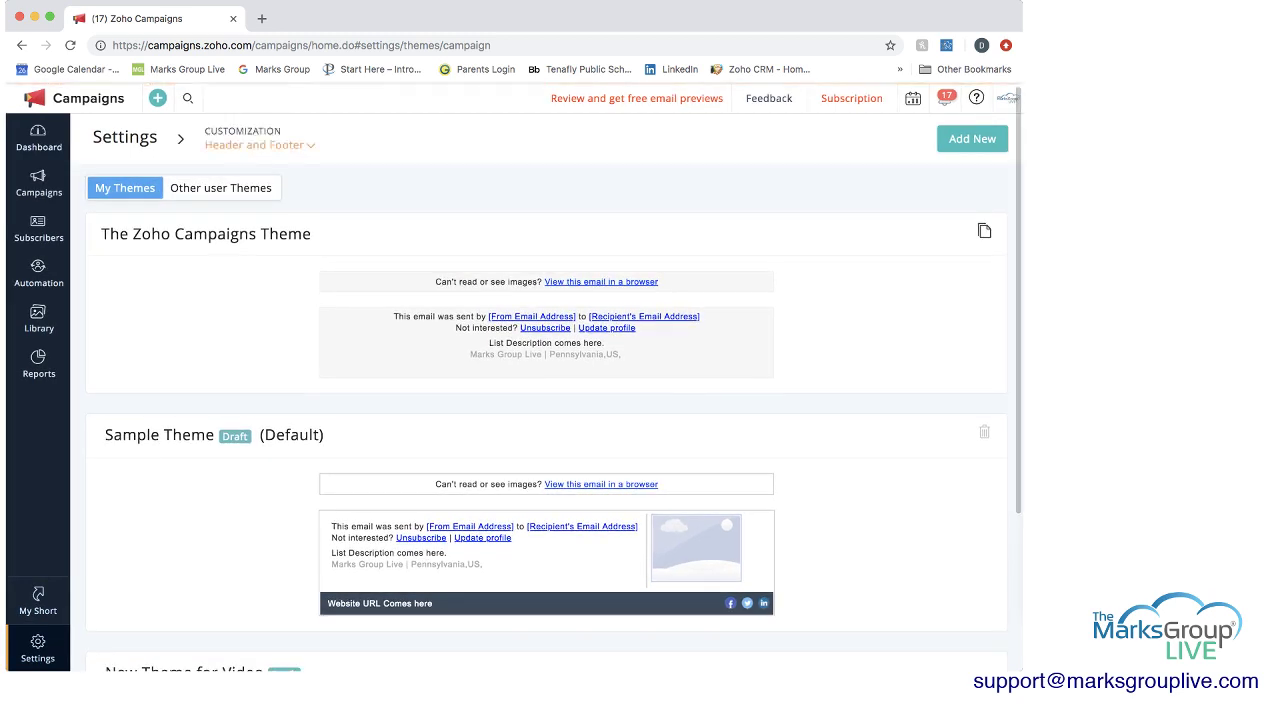
# Step: Open the form for adding a header and footer theme, check the Clone Theme option and return to New Theme
pyautogui.click(971, 139)
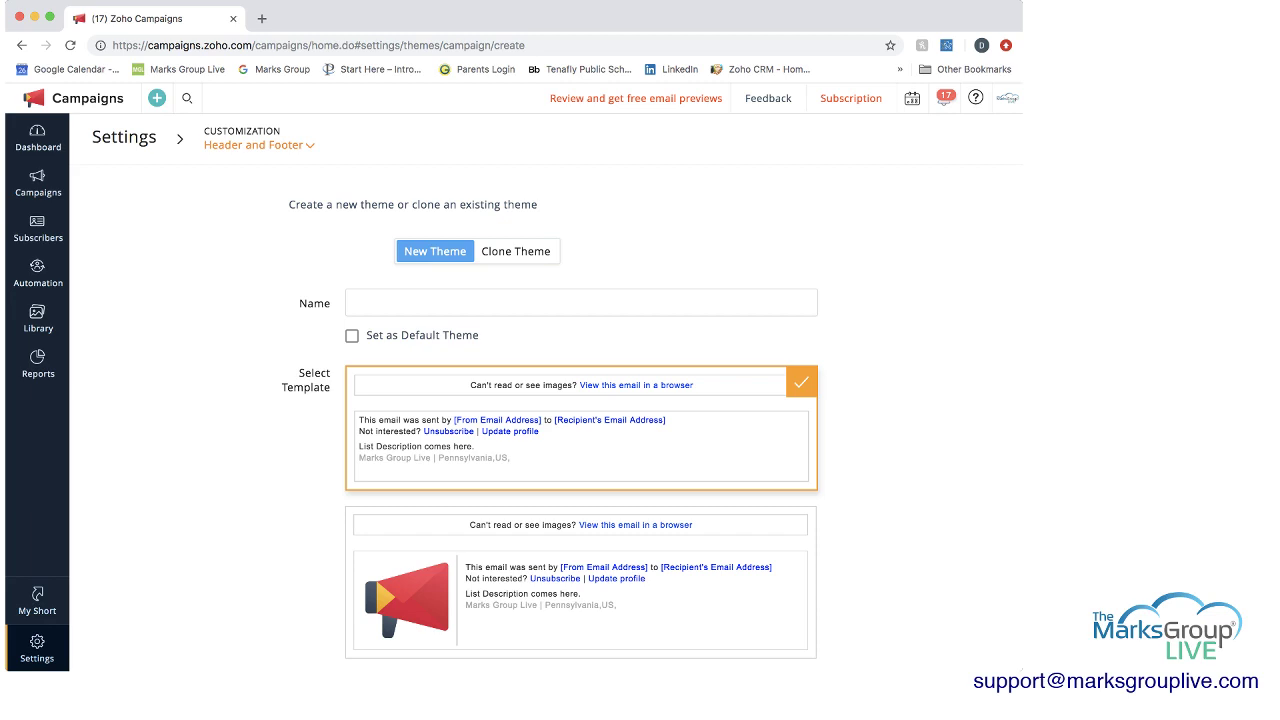
pyautogui.click(516, 252)
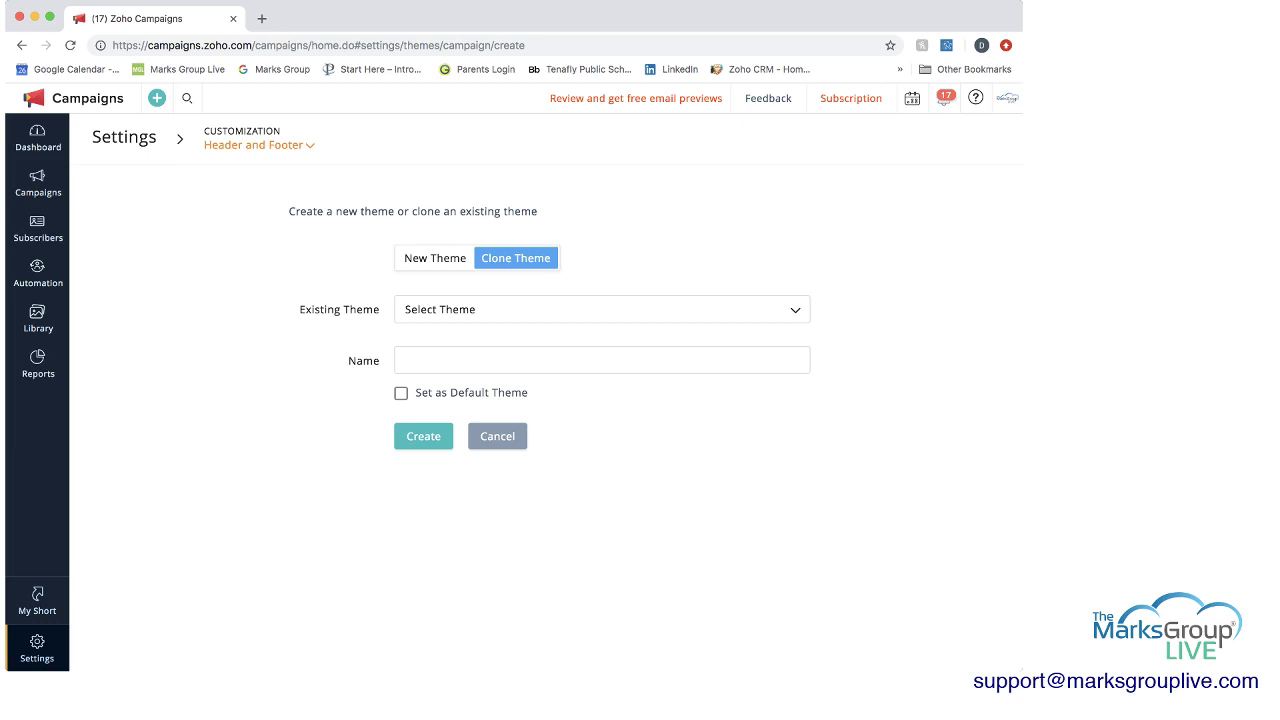
pyautogui.click(602, 310)
pyautogui.click(602, 310)
pyautogui.click(435, 258)
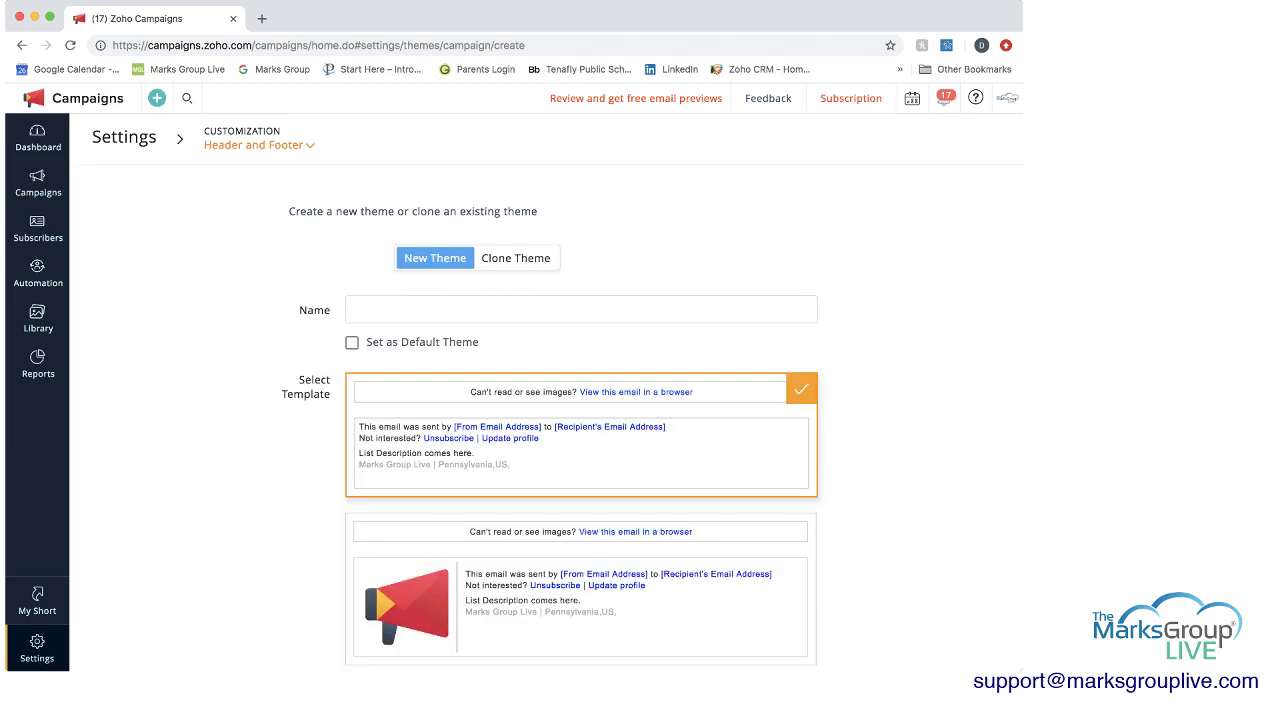
# Step: Name the new header and footer theme "Sample Video Theme"
pyautogui.click(581, 310)
pyautogui.write('Sample Vid')
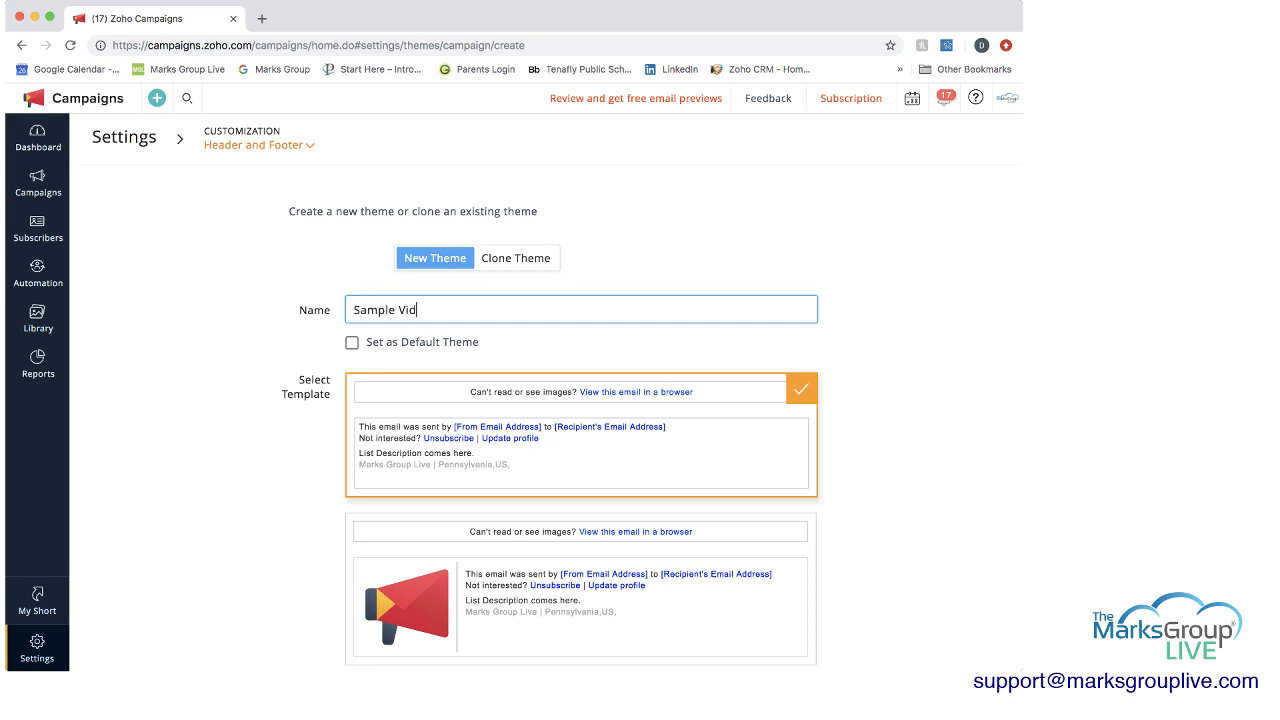
pyautogui.write('eo Theme')
pyautogui.press('BackSpace')
pyautogui.press('BackSpace')
pyautogui.press('BackSpace')
pyautogui.press('BackSpace')
pyautogui.write('H')
pyautogui.press('BackSpace')
pyautogui.write('heme')
# Step: Select the template with the logo to the right of the footer text and no social links bar, and create the theme
pyautogui.scroll(-1, 546, 418)
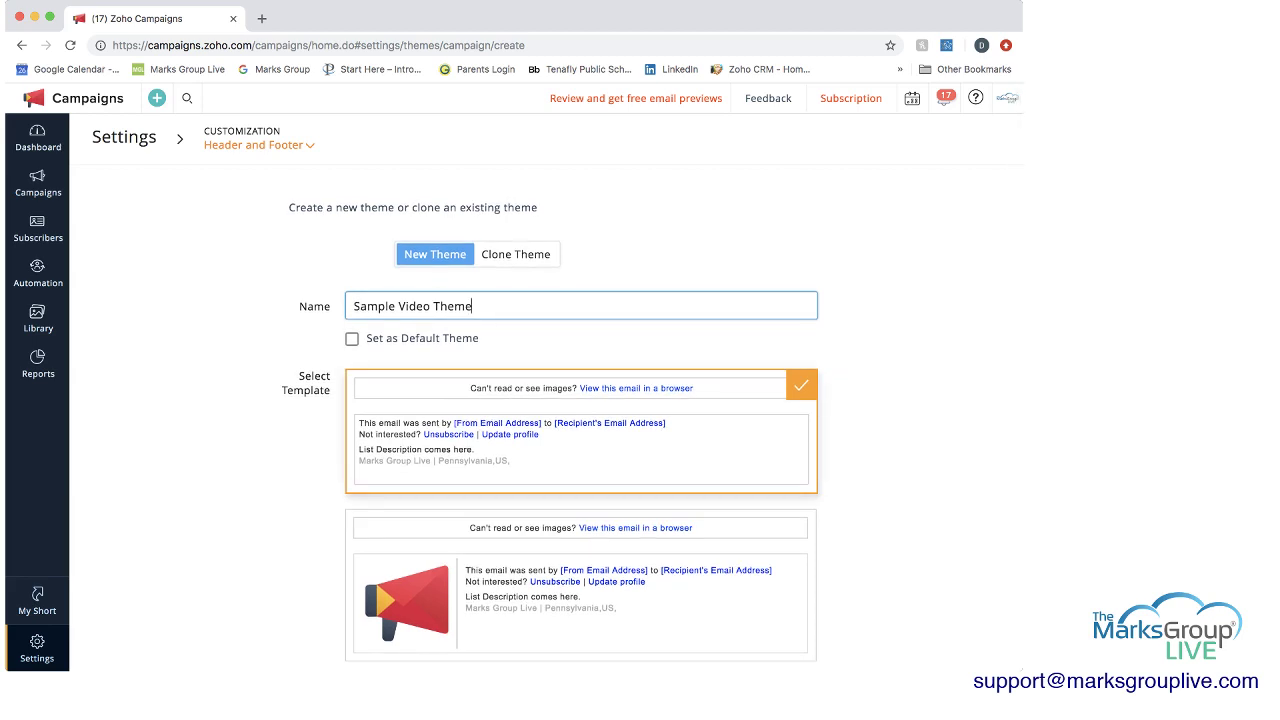
pyautogui.scroll(-3, 580, 400)
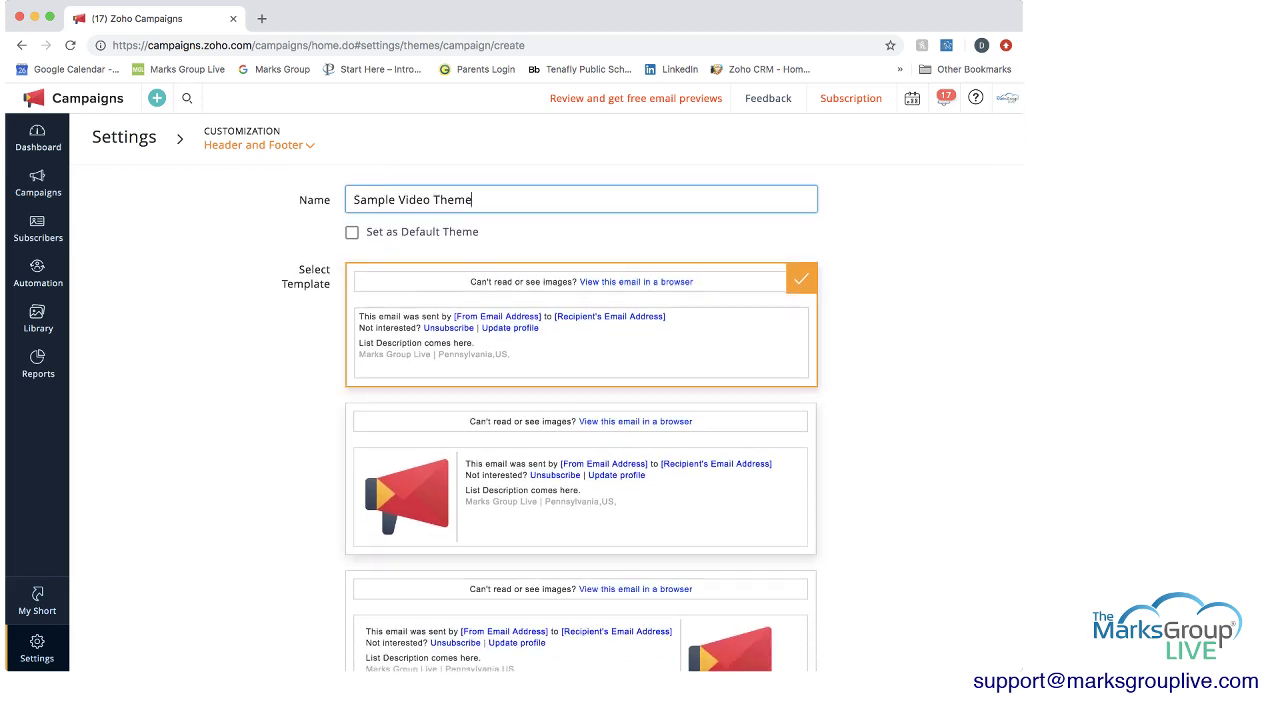
pyautogui.scroll(-15, 580, 400)
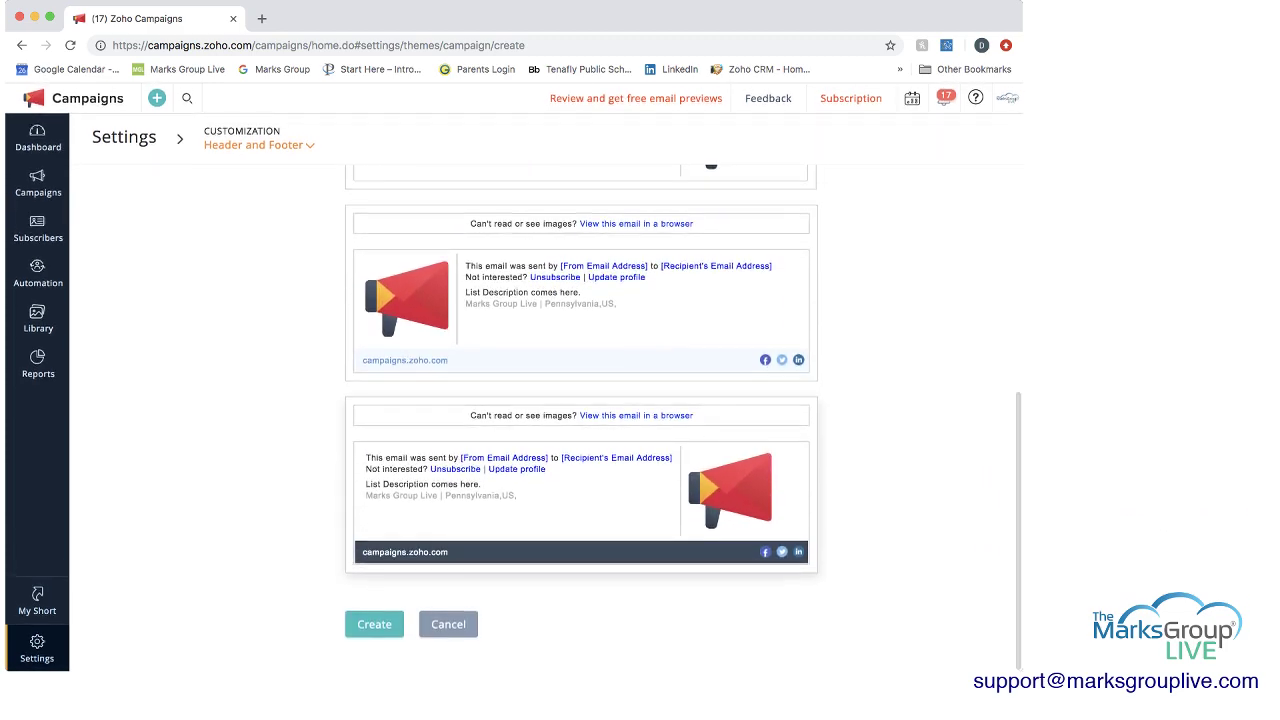
pyautogui.scroll(5, 580, 418)
pyautogui.click(580, 390)
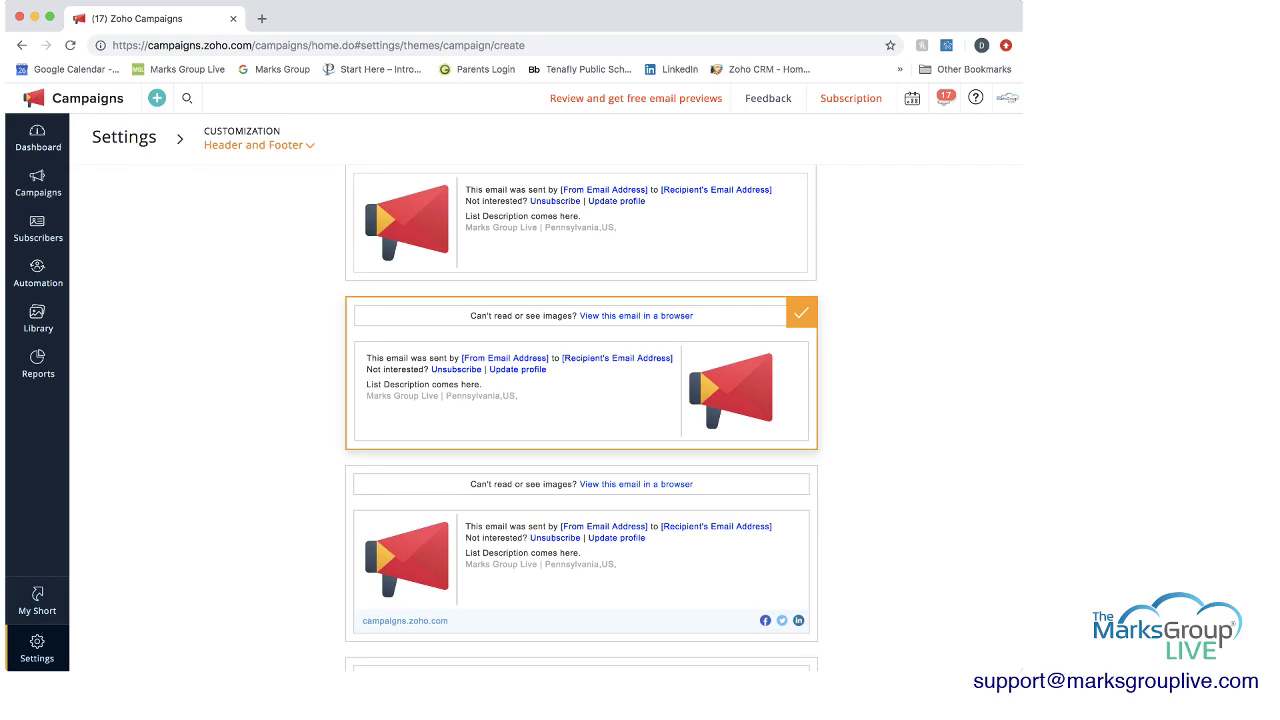
pyautogui.scroll(5, 580, 418)
pyautogui.scroll(-5, 580, 418)
pyautogui.scroll(-3, 580, 418)
pyautogui.click(374, 624)
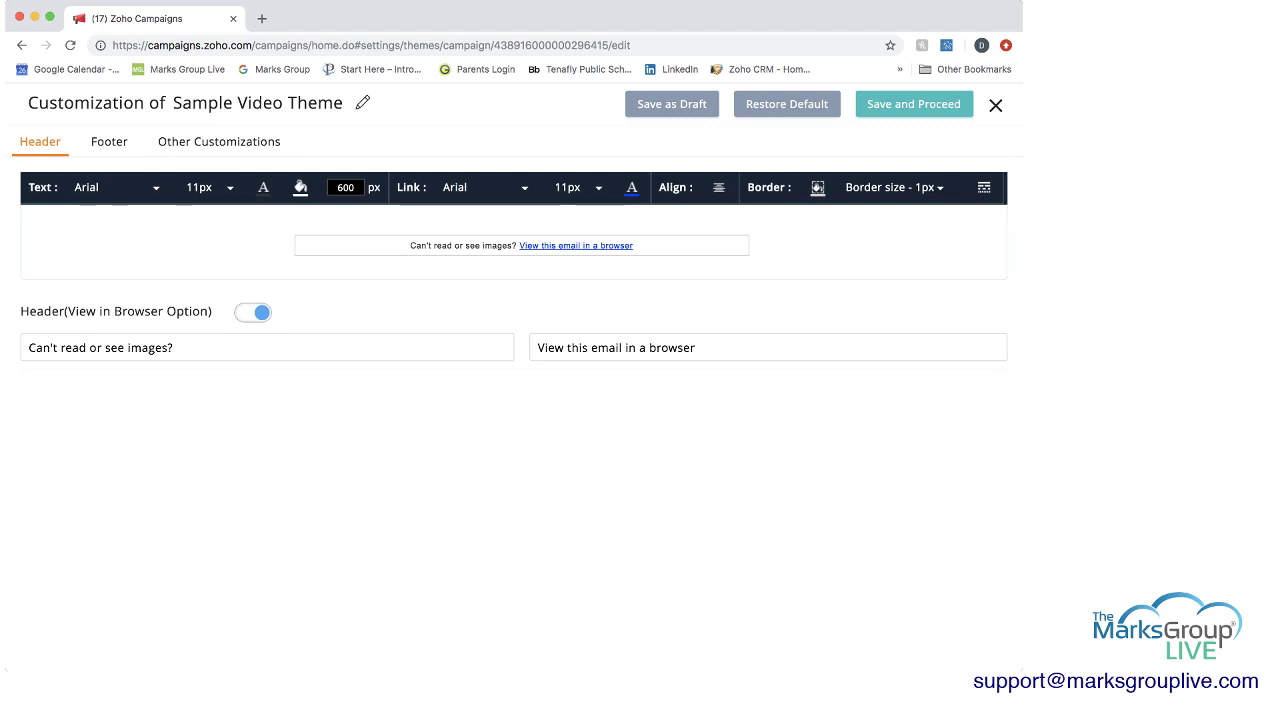
# Step: Append "I'm Sorry!" to the header text "Can't read or see images?"
pyautogui.click(175, 348)
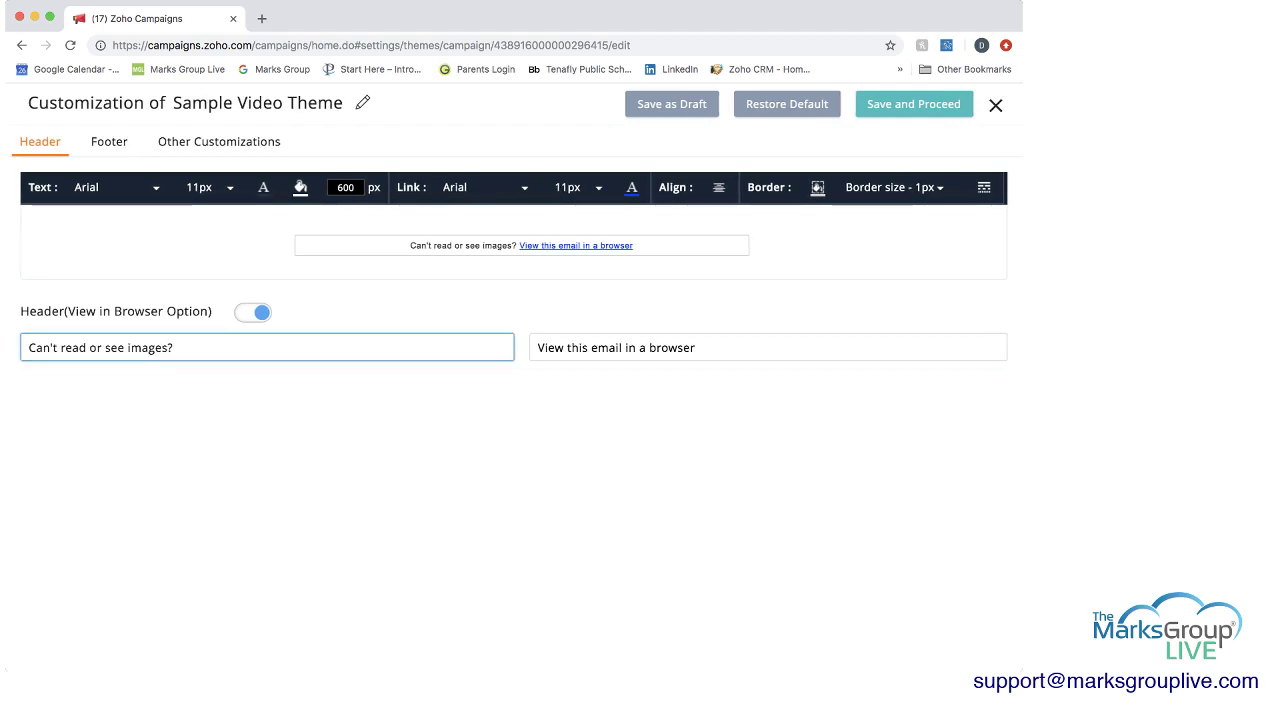
pyautogui.write("I'm Sorr")
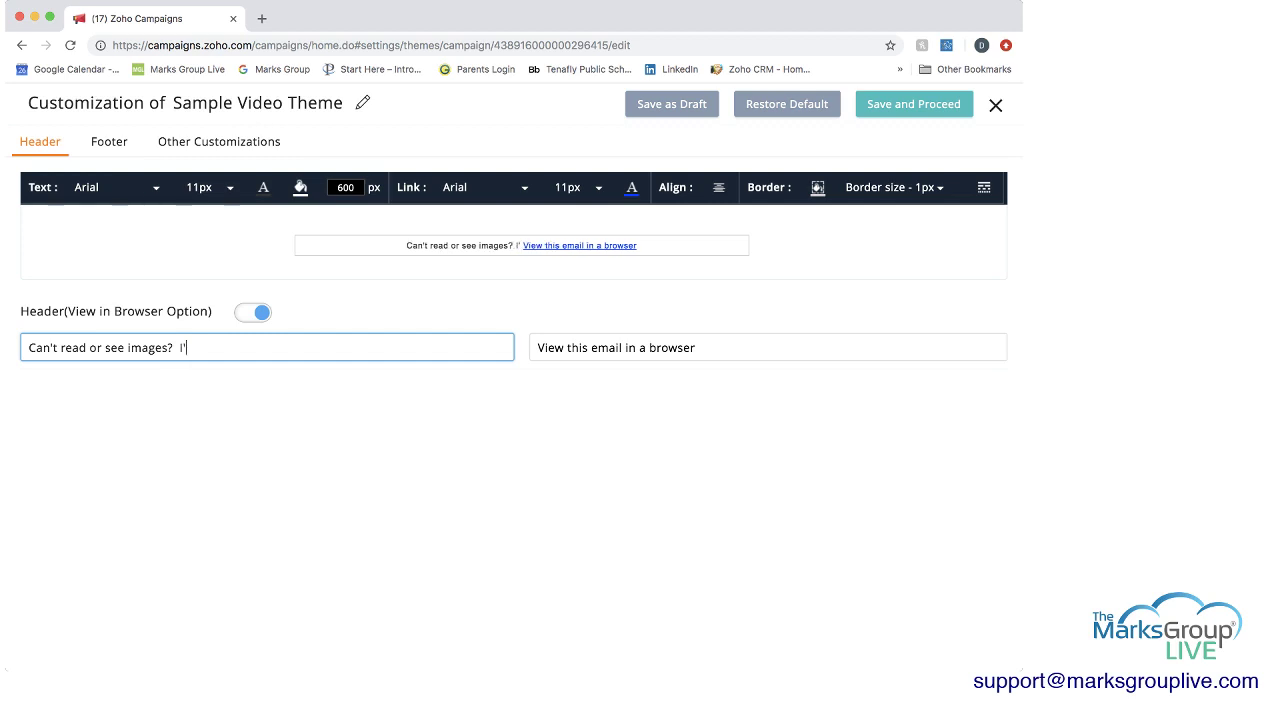
pyautogui.write('y')
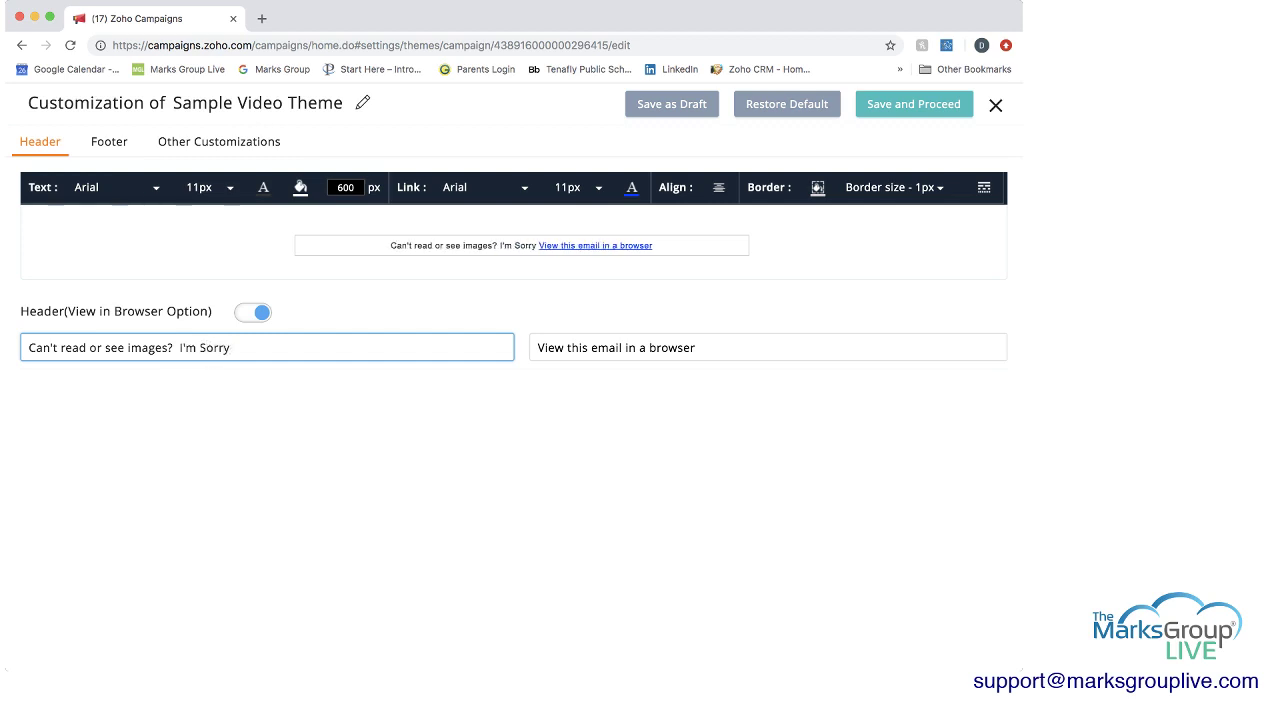
pyautogui.write('!')
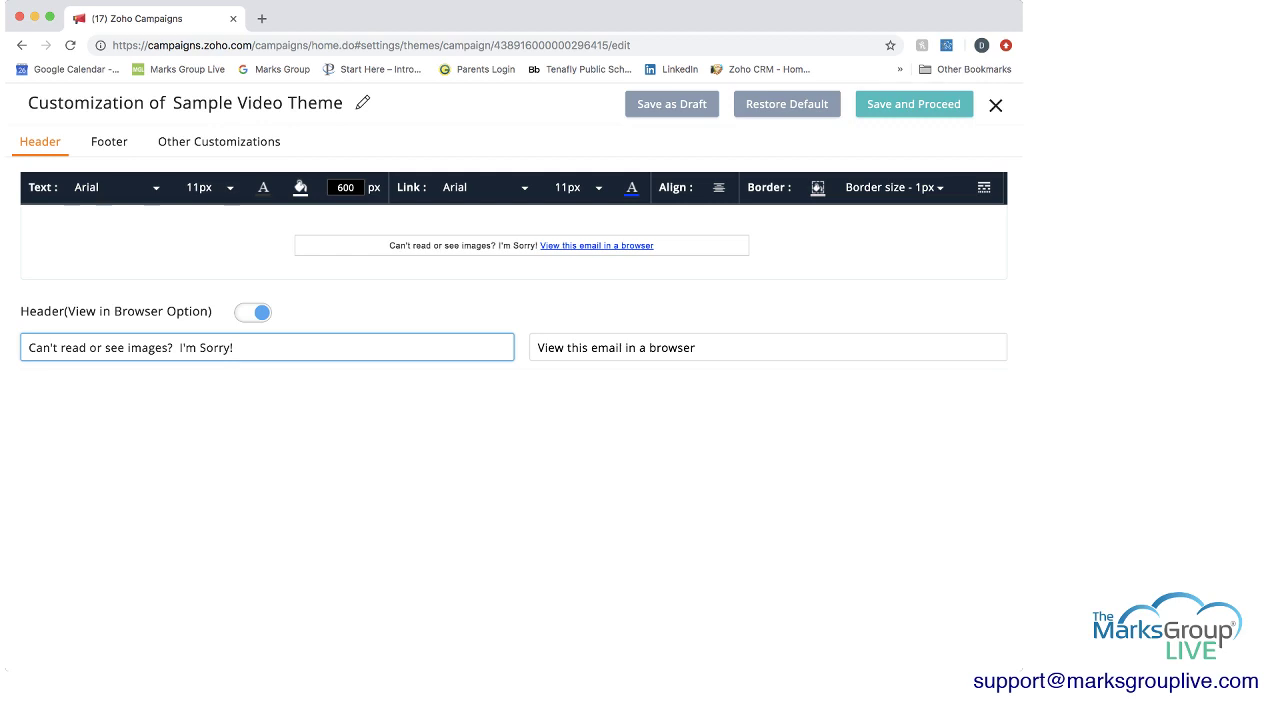
pyautogui.click(626, 348)
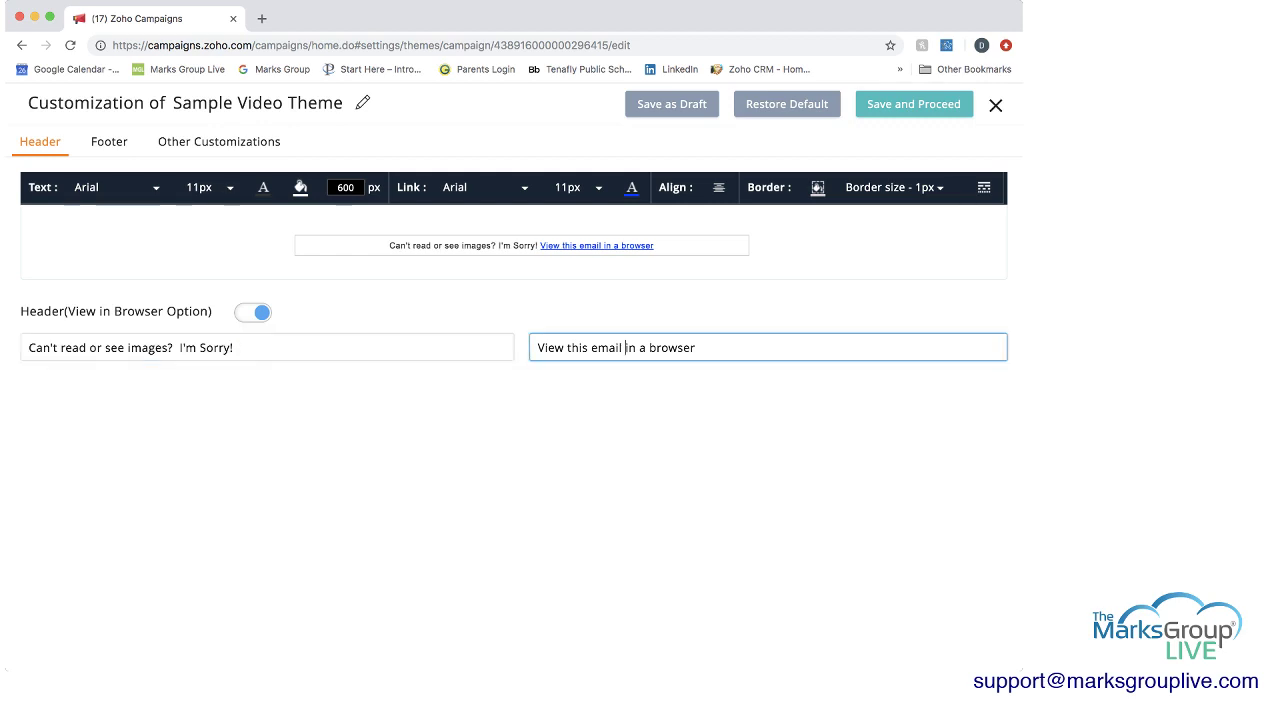
# Step: Set the header text's font to Calibri and its size to 13
pyautogui.click(238, 348)
pyautogui.moveTo(237, 347); pyautogui.dragTo(28, 347)
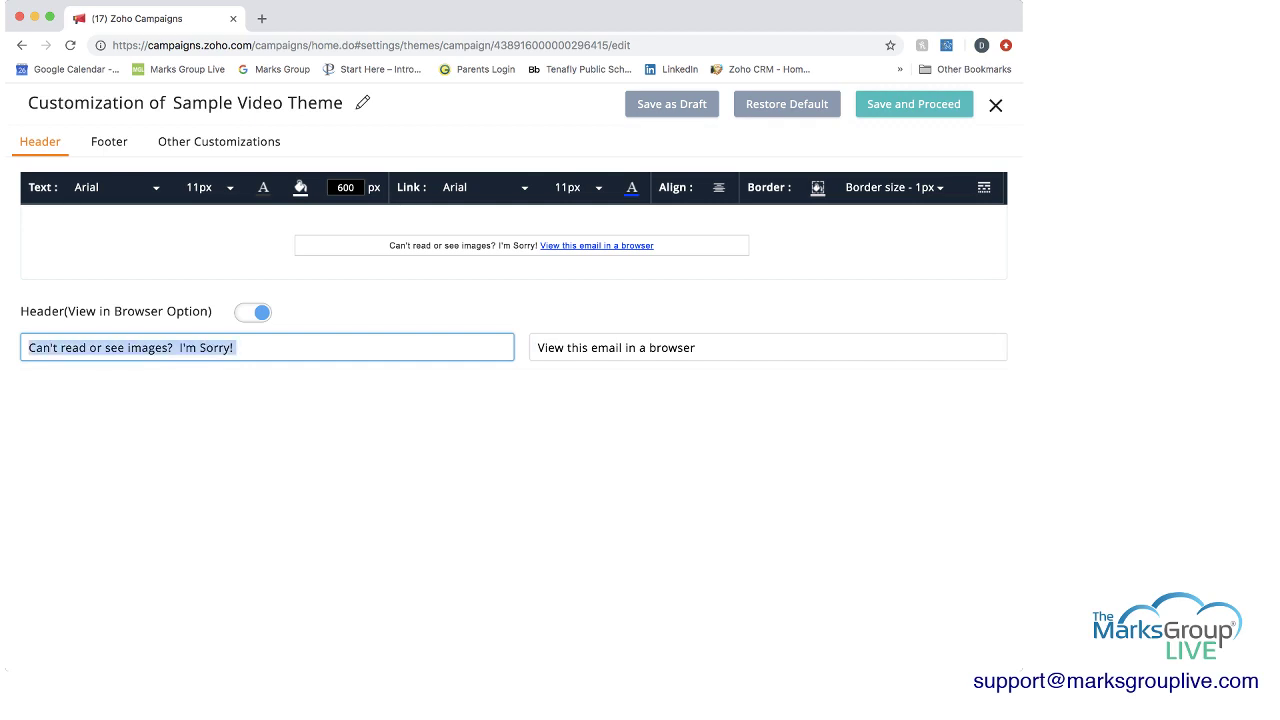
pyautogui.click(110, 187)
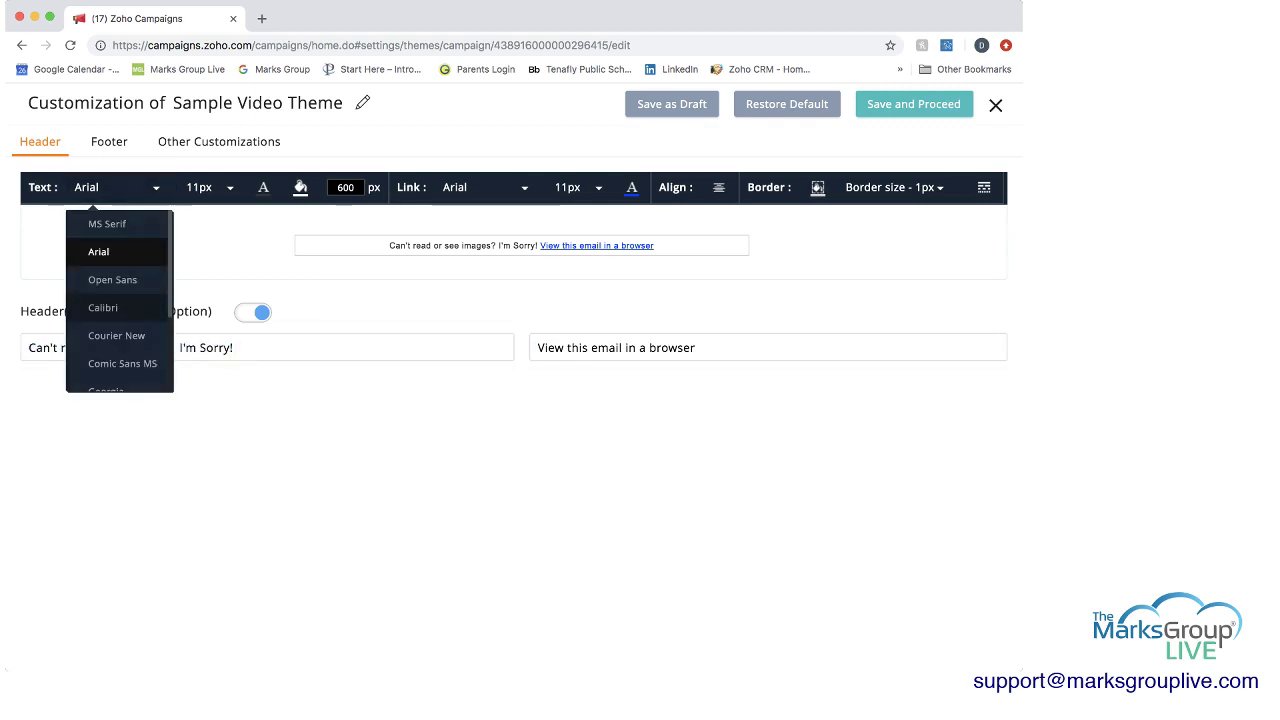
pyautogui.click(104, 308)
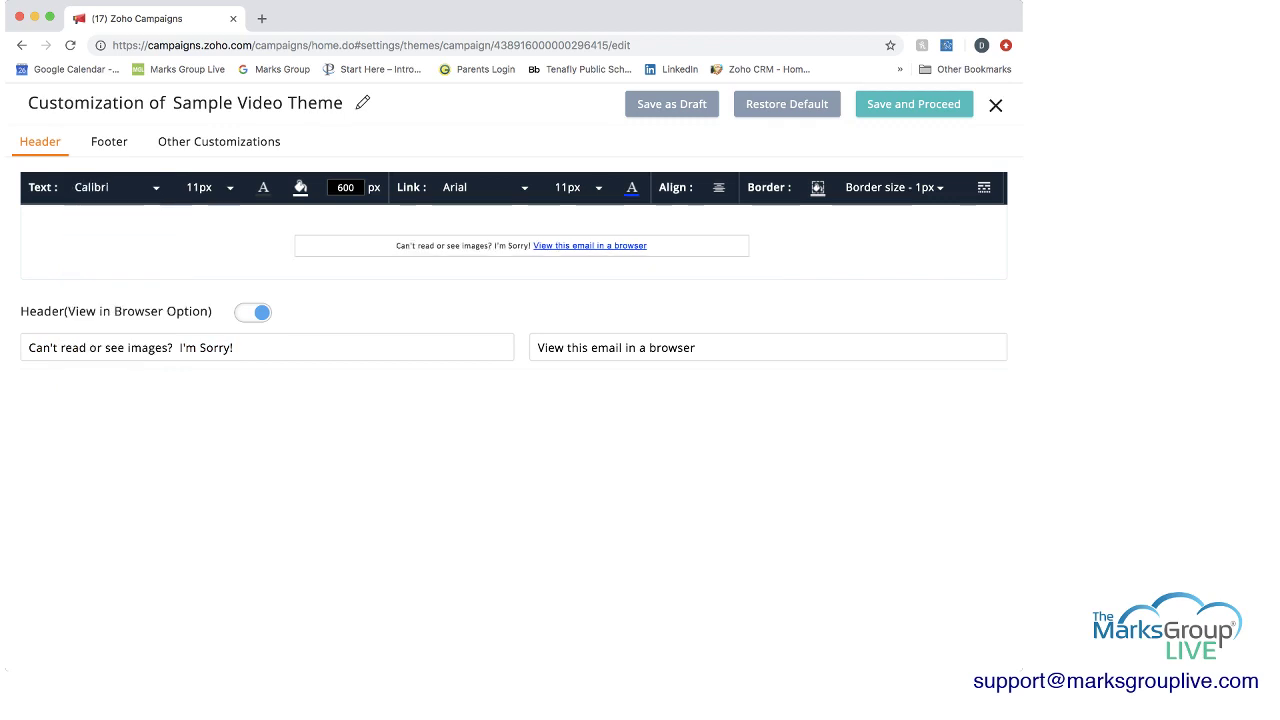
pyautogui.click(207, 187)
pyautogui.click(206, 336)
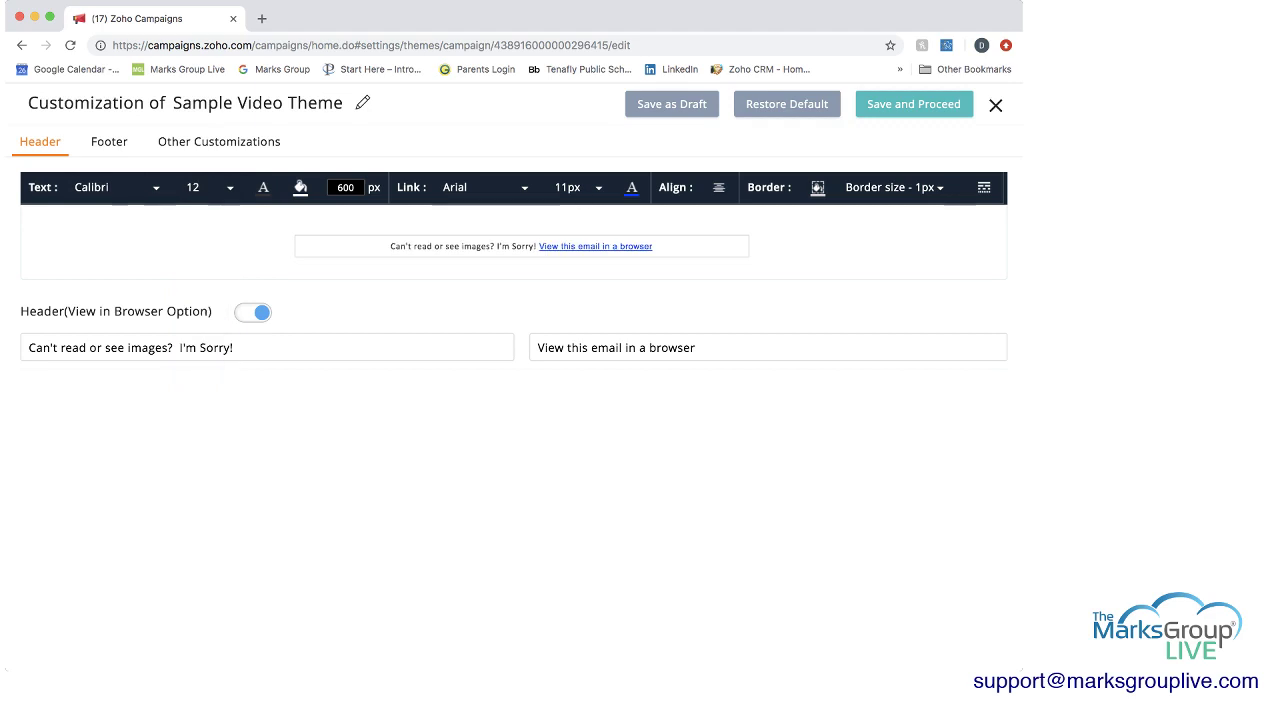
pyautogui.click(207, 187)
pyautogui.click(206, 358)
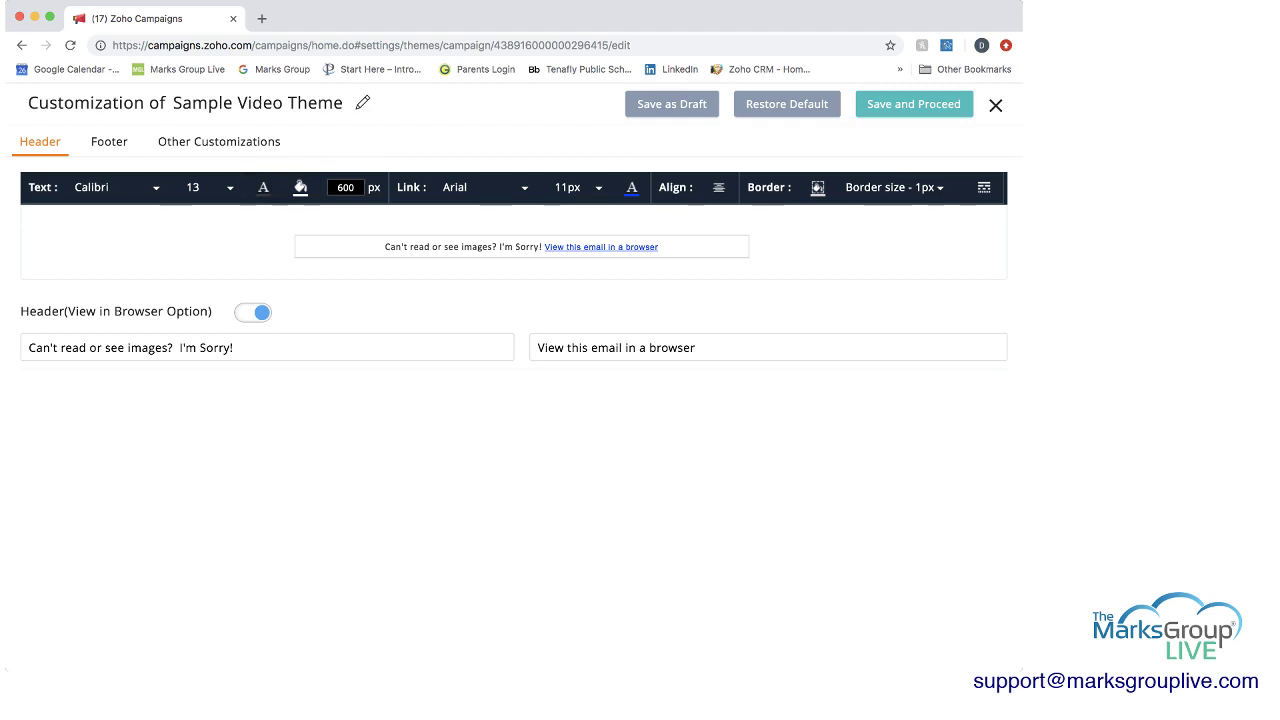
# Step: Set the header's browser-view link size to 13 and the header border size to 5px
pyautogui.click(712, 348)
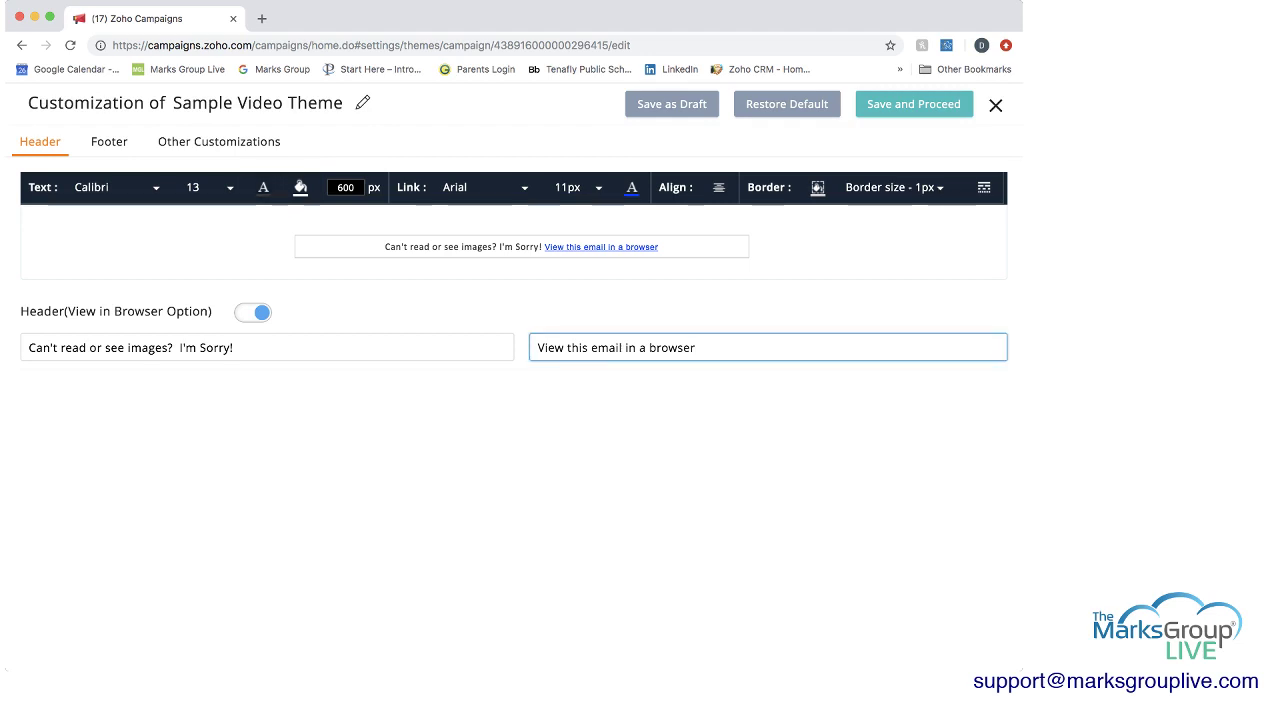
pyautogui.press('super+a')
pyautogui.click(582, 188)
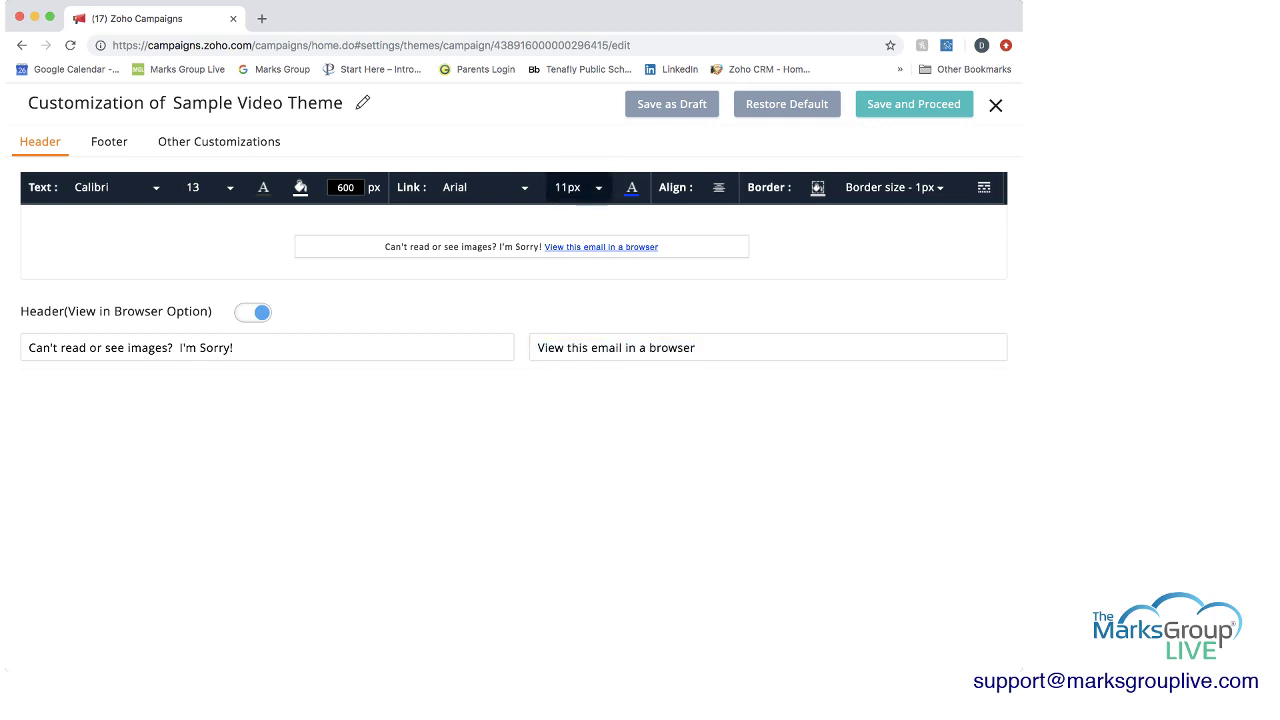
pyautogui.click(574, 364)
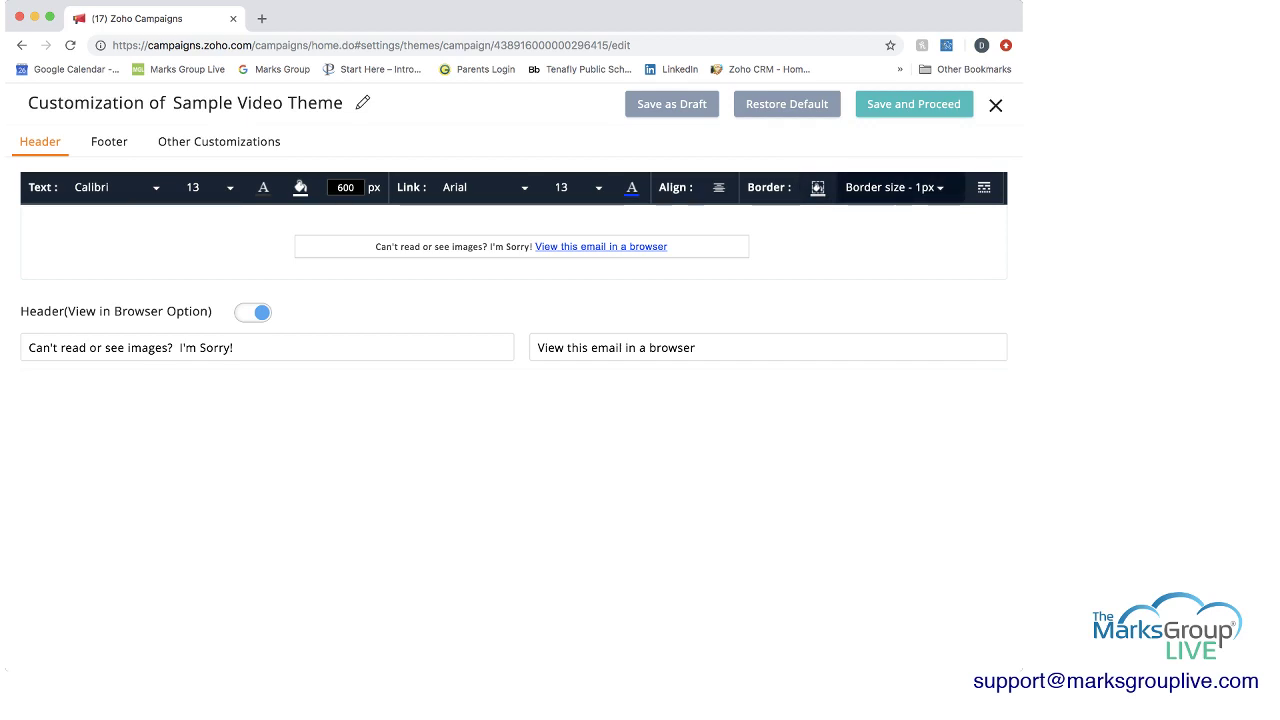
pyautogui.click(894, 187)
pyautogui.click(920, 336)
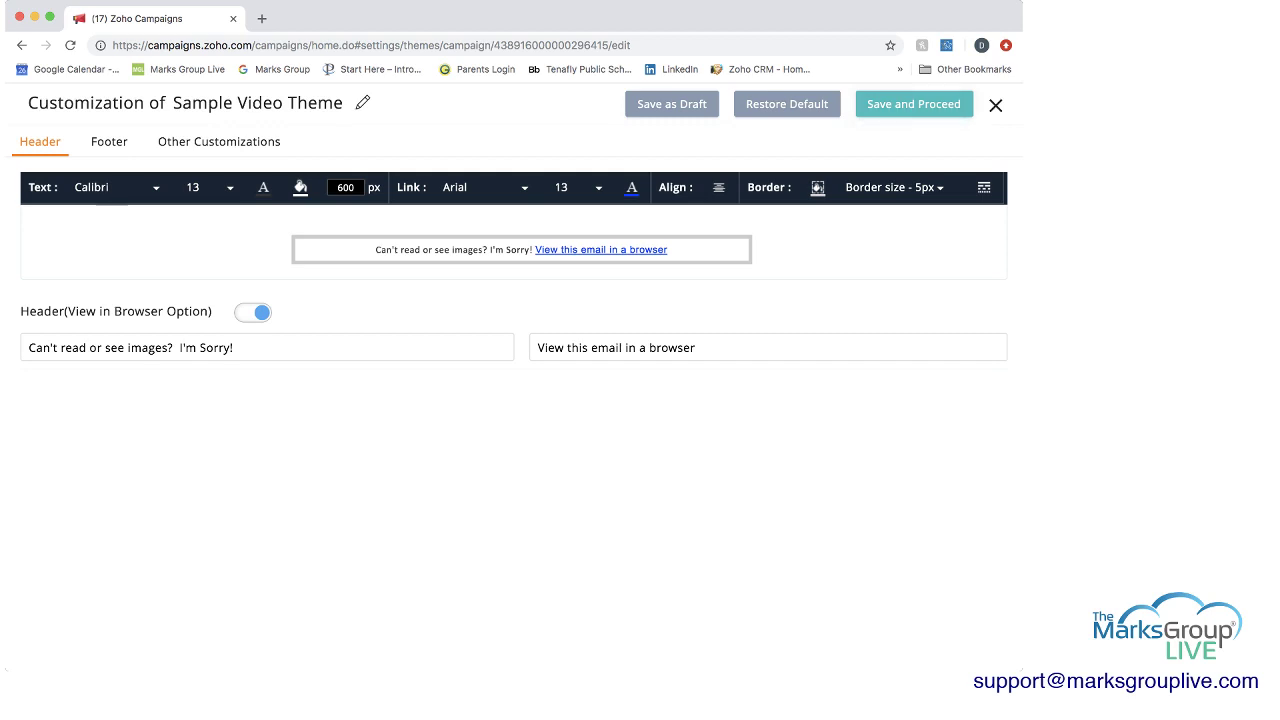
# Step: Open the theme's footer customization and examine its Footer Logo, Unsubscribe, and Sender and Recipient Data settings
pyautogui.click(109, 142)
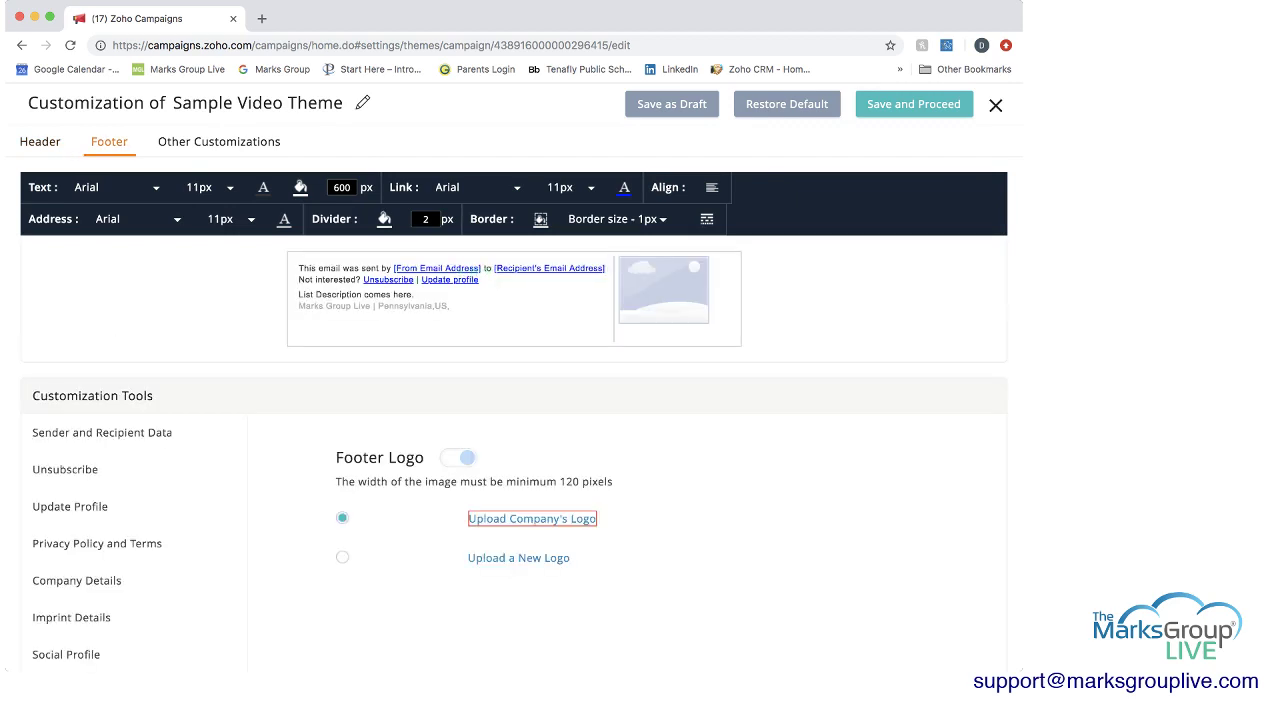
pyautogui.click(40, 142)
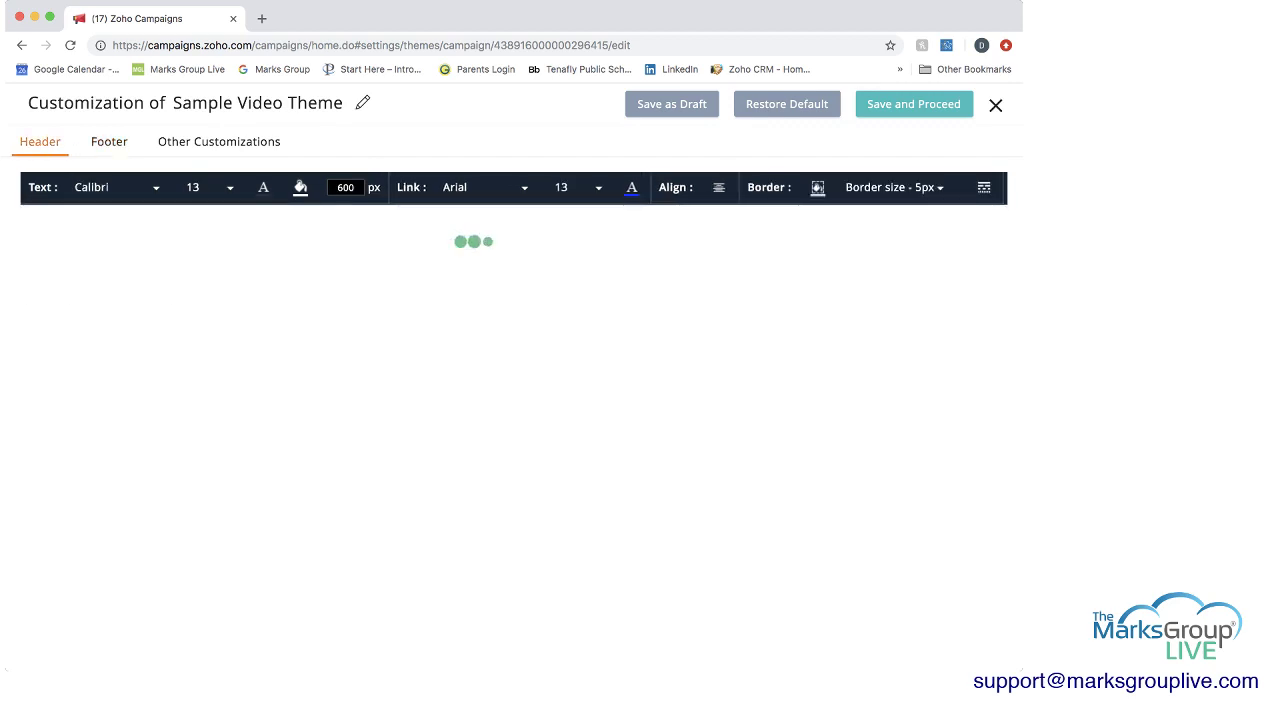
pyautogui.click(109, 142)
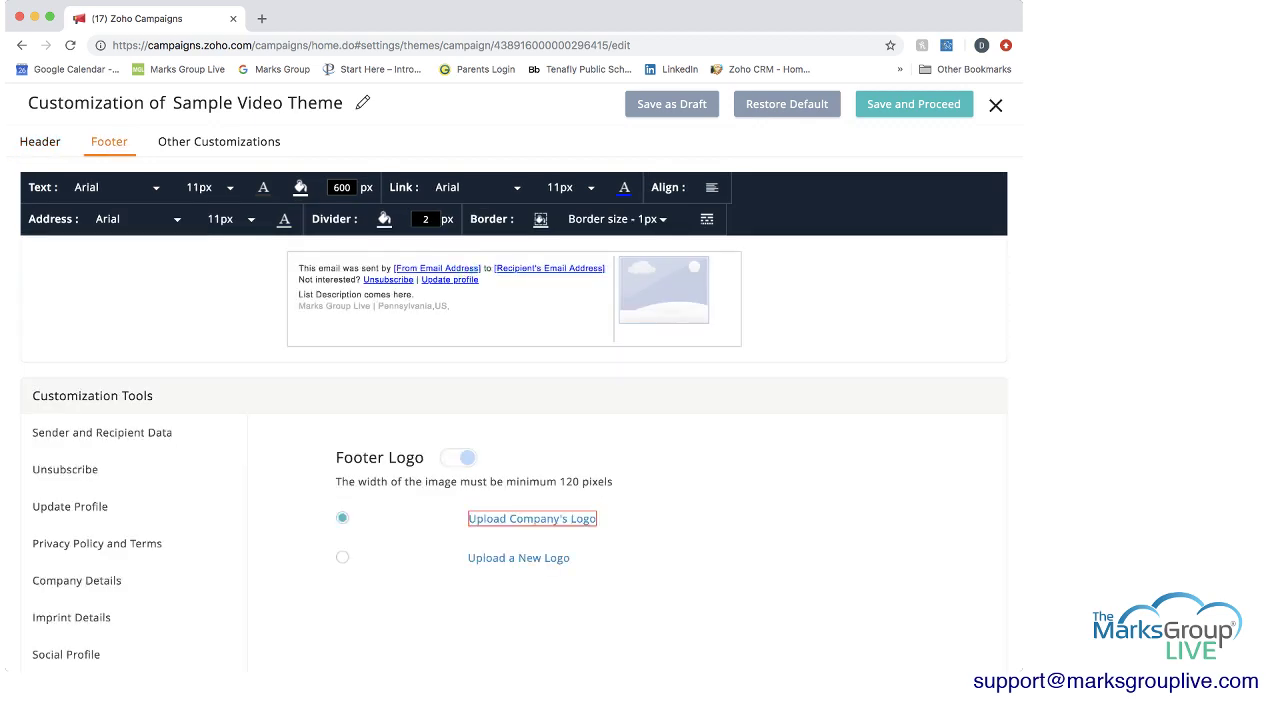
pyautogui.scroll(-1, 519, 397)
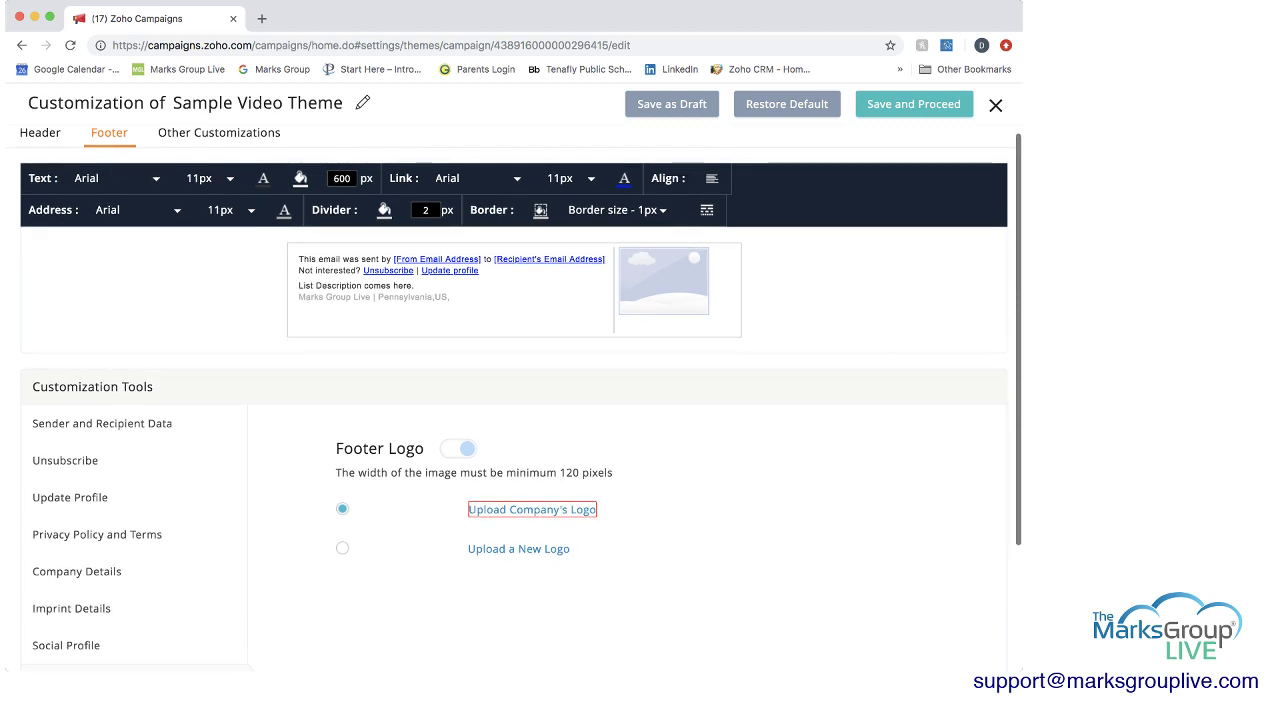
pyautogui.scroll(-3, 519, 396)
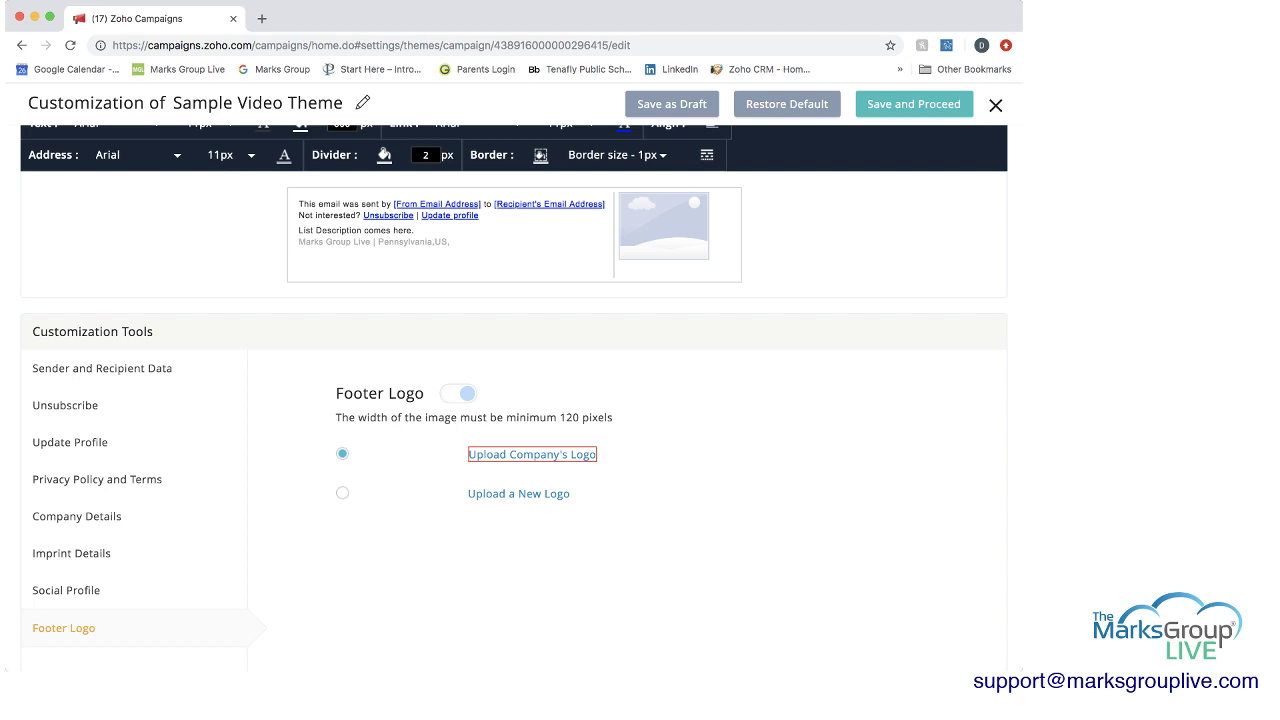
pyautogui.scroll(-3, 519, 396)
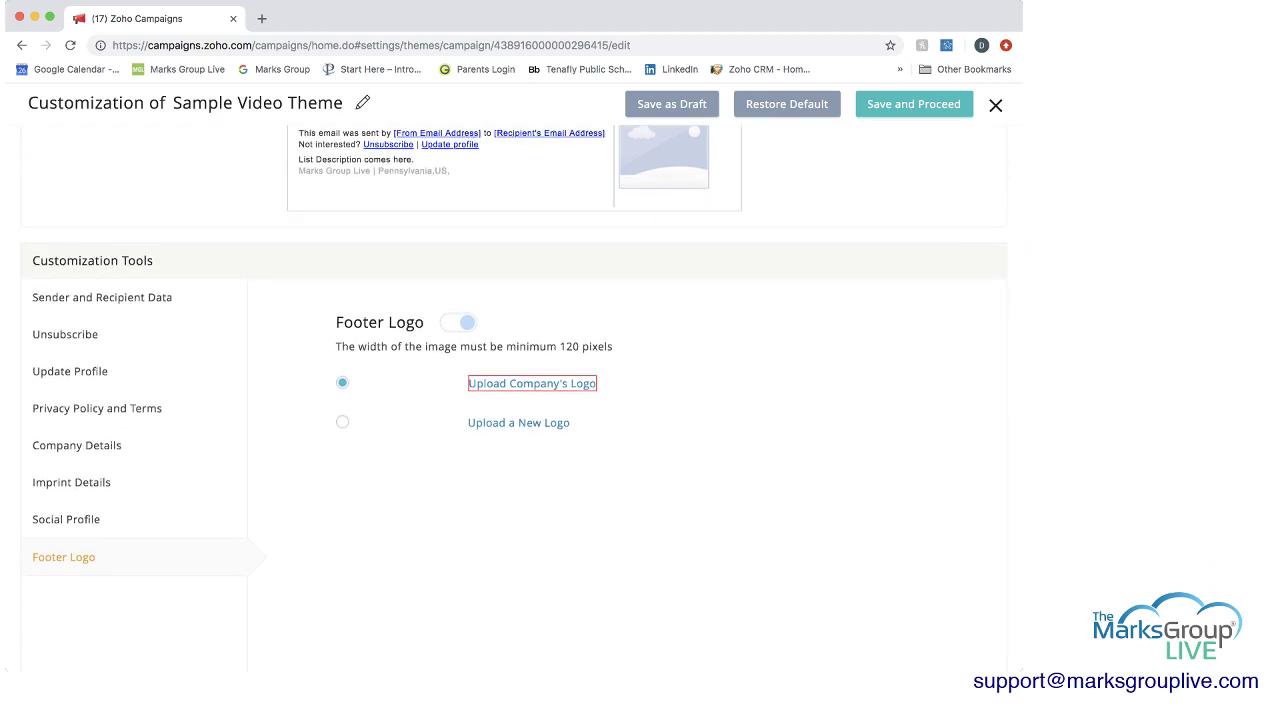
pyautogui.click(65, 335)
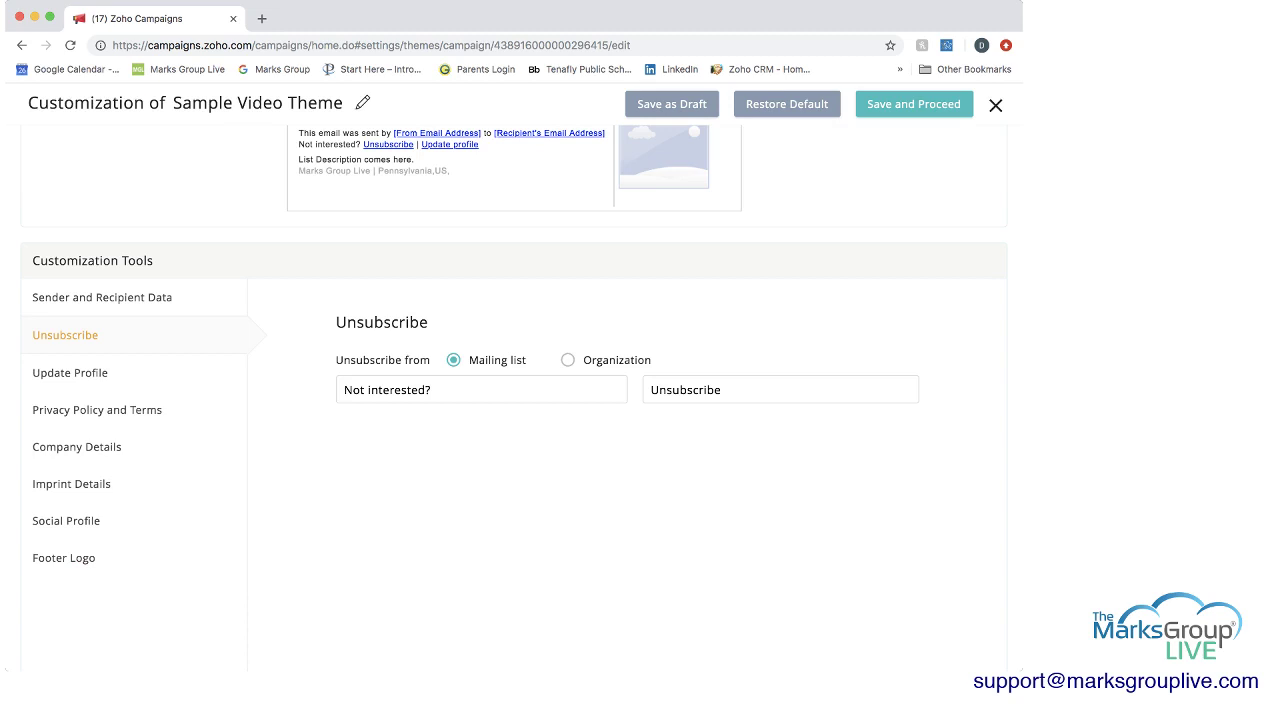
pyautogui.scroll(3, 514, 396)
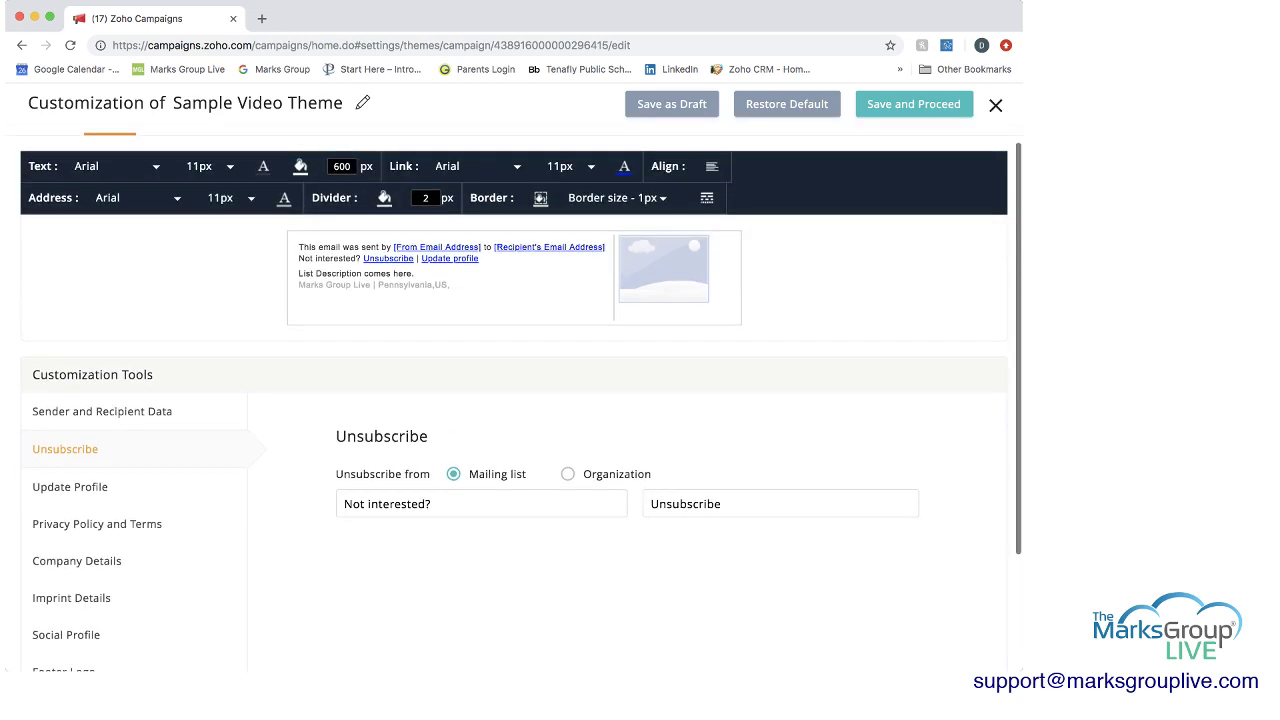
pyautogui.scroll(-1, 514, 400)
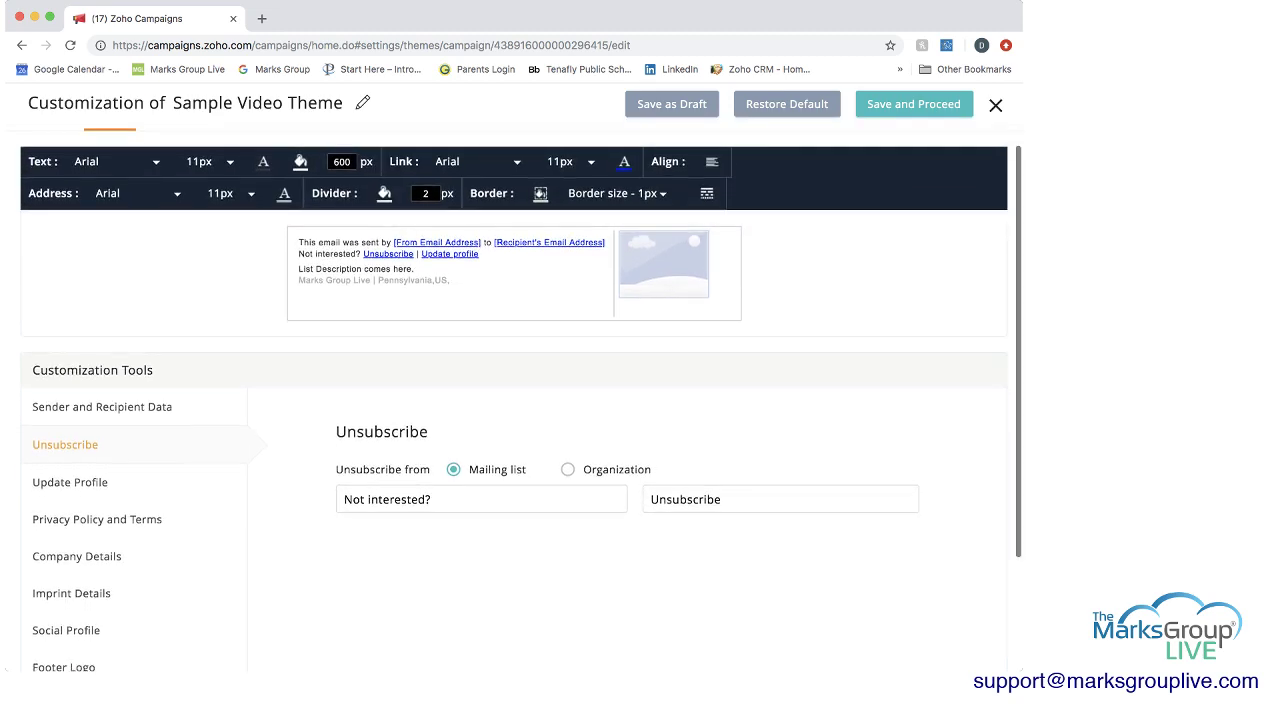
pyautogui.scroll(1, 514, 400)
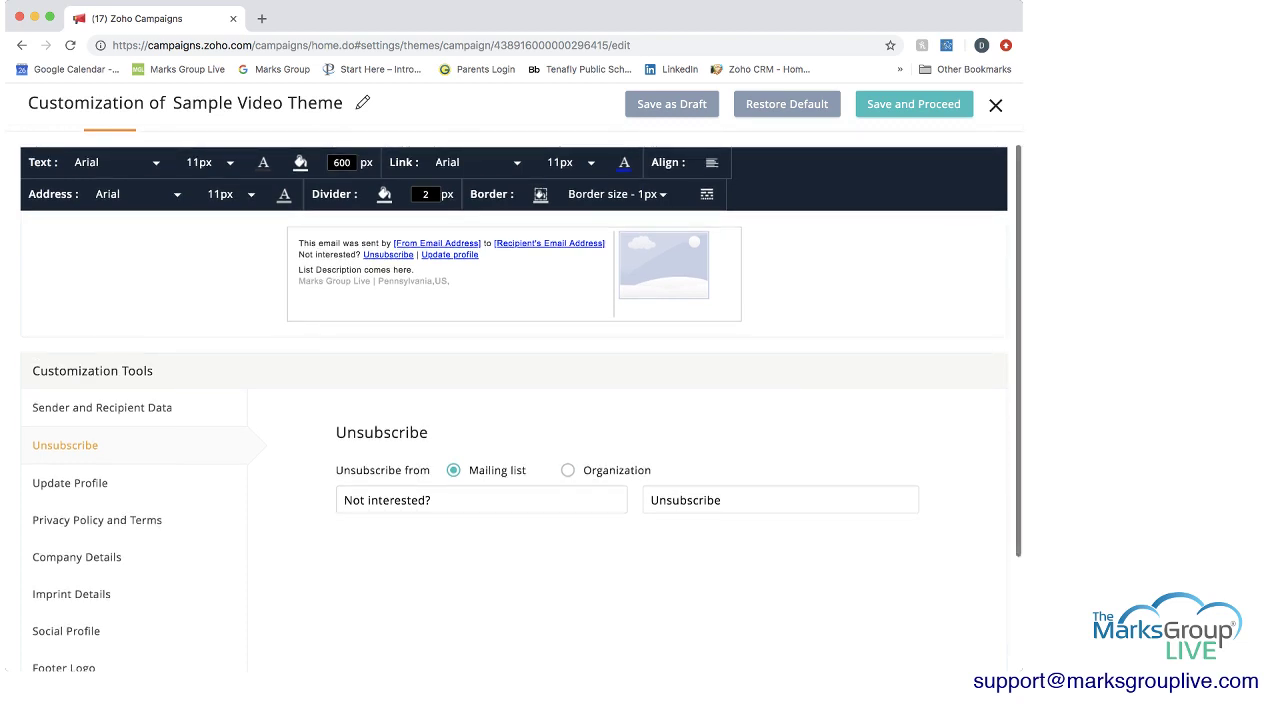
pyautogui.click(102, 408)
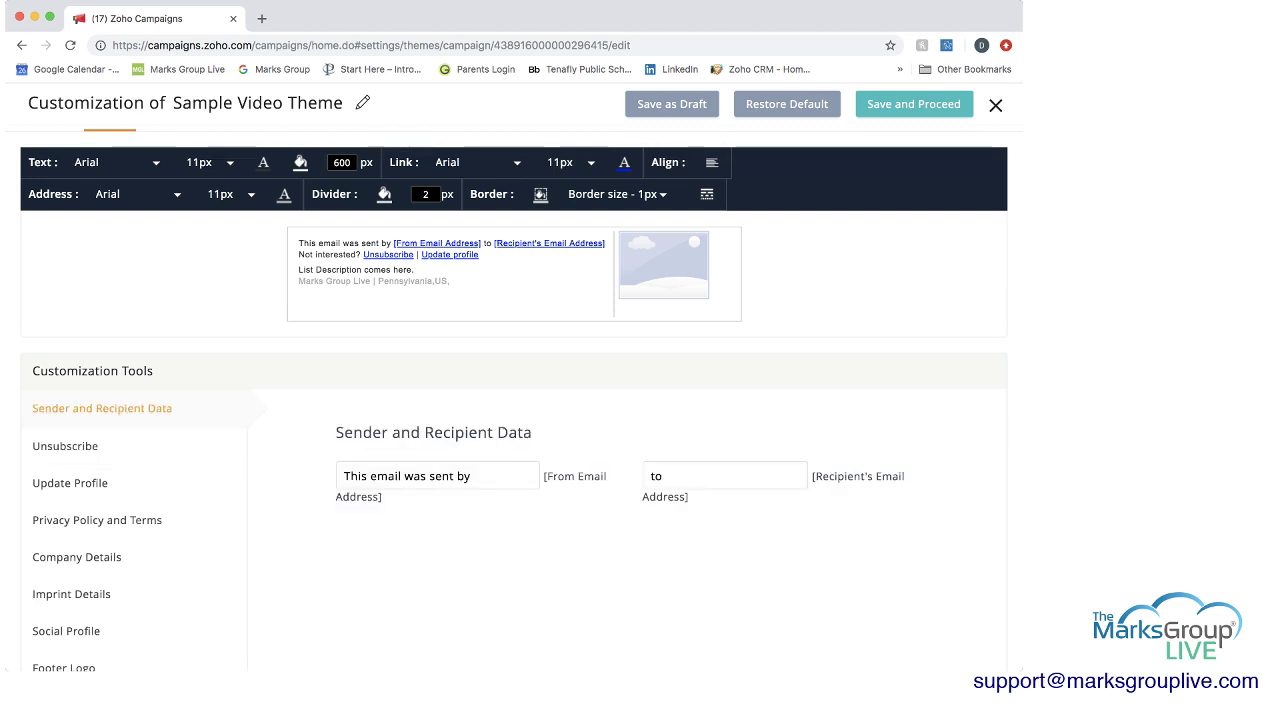
# Step: Try the footer's Privacy Policy and Terms option on and off, and view the Company Details settings
pyautogui.click(97, 520)
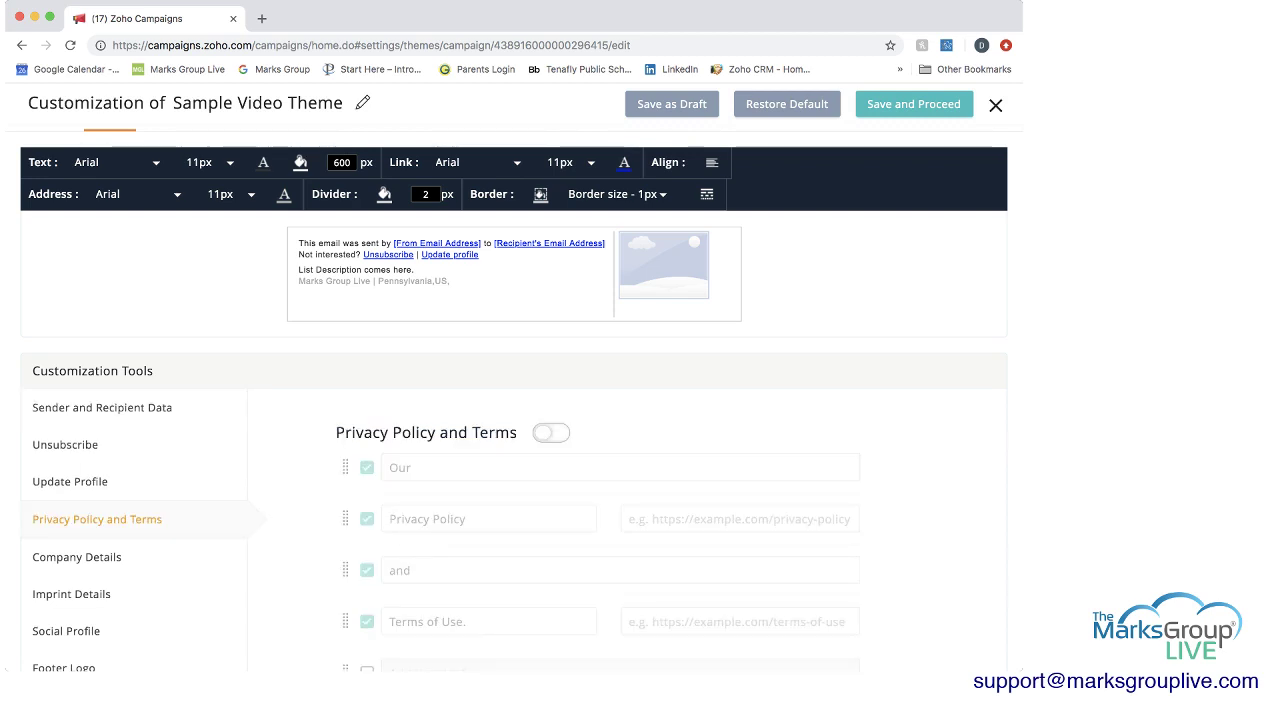
pyautogui.click(551, 433)
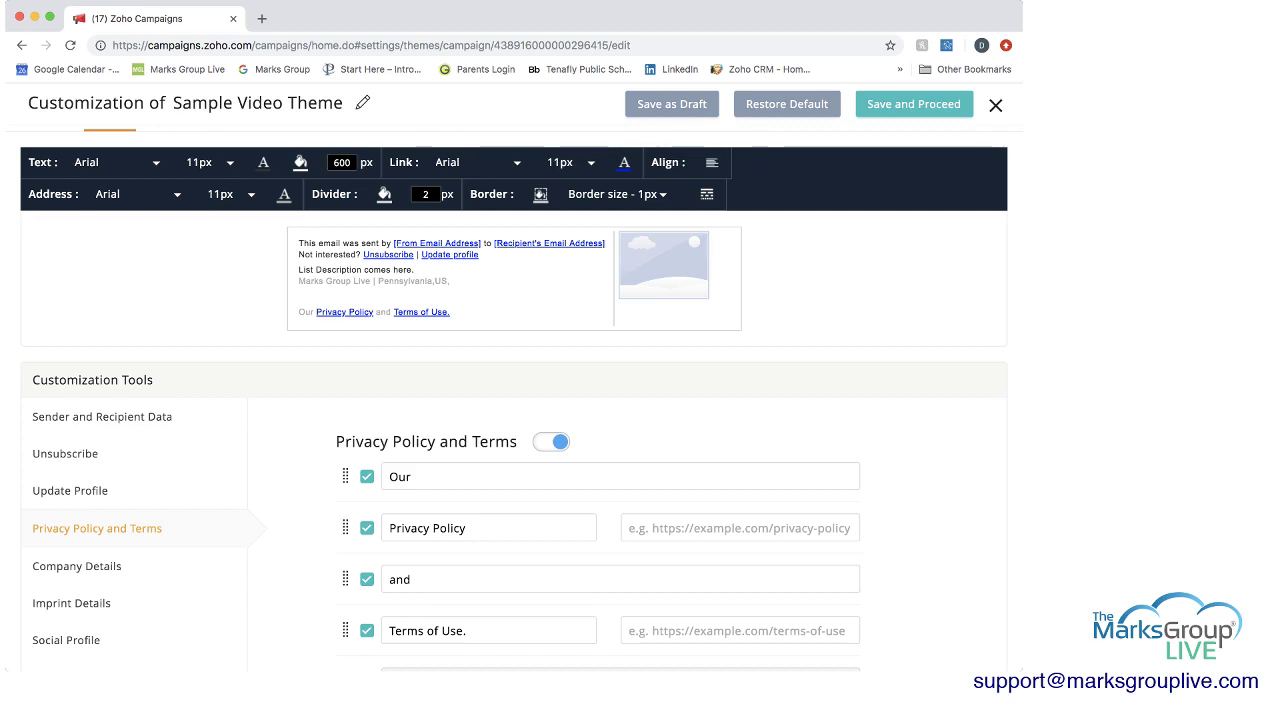
pyautogui.click(551, 441)
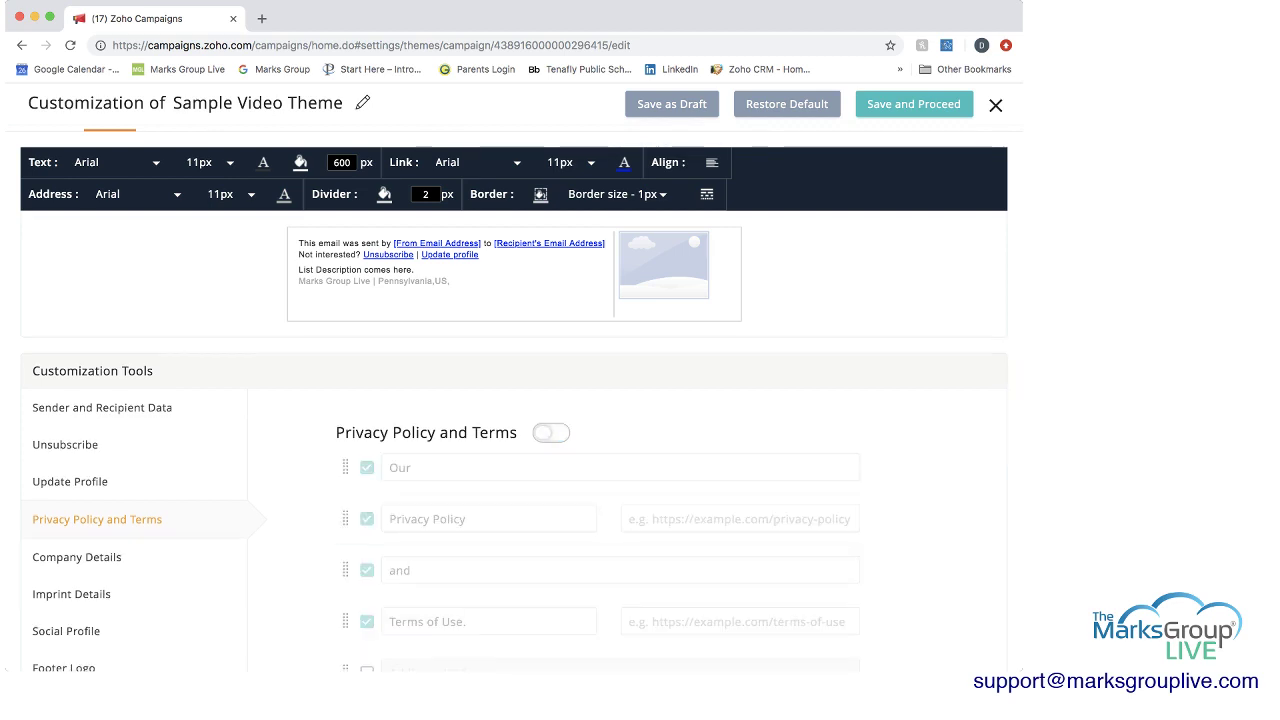
pyautogui.click(77, 557)
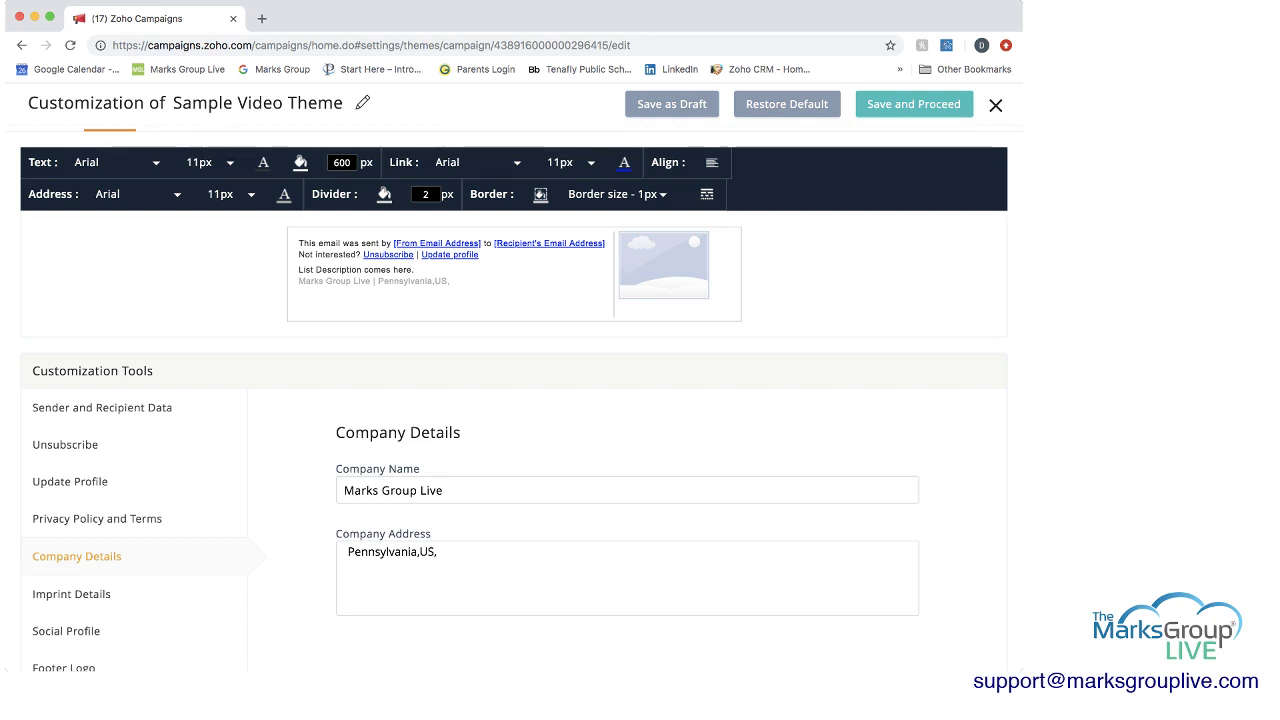
# Step: Examine the footer's Imprint Details and Social Profile settings, trying the Facebook and LinkedIn options on and off
pyautogui.scroll(-2, 640, 400)
pyautogui.click(71, 531)
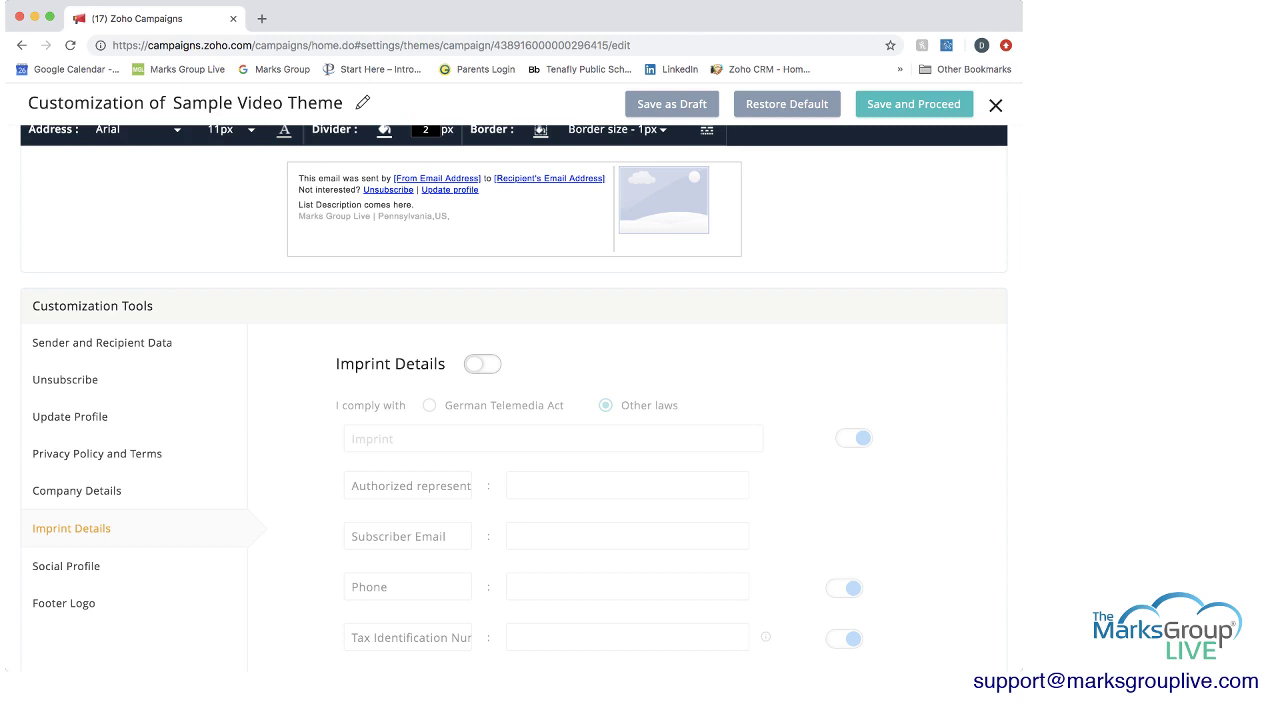
pyautogui.scroll(-1, 68, 560)
pyautogui.click(66, 562)
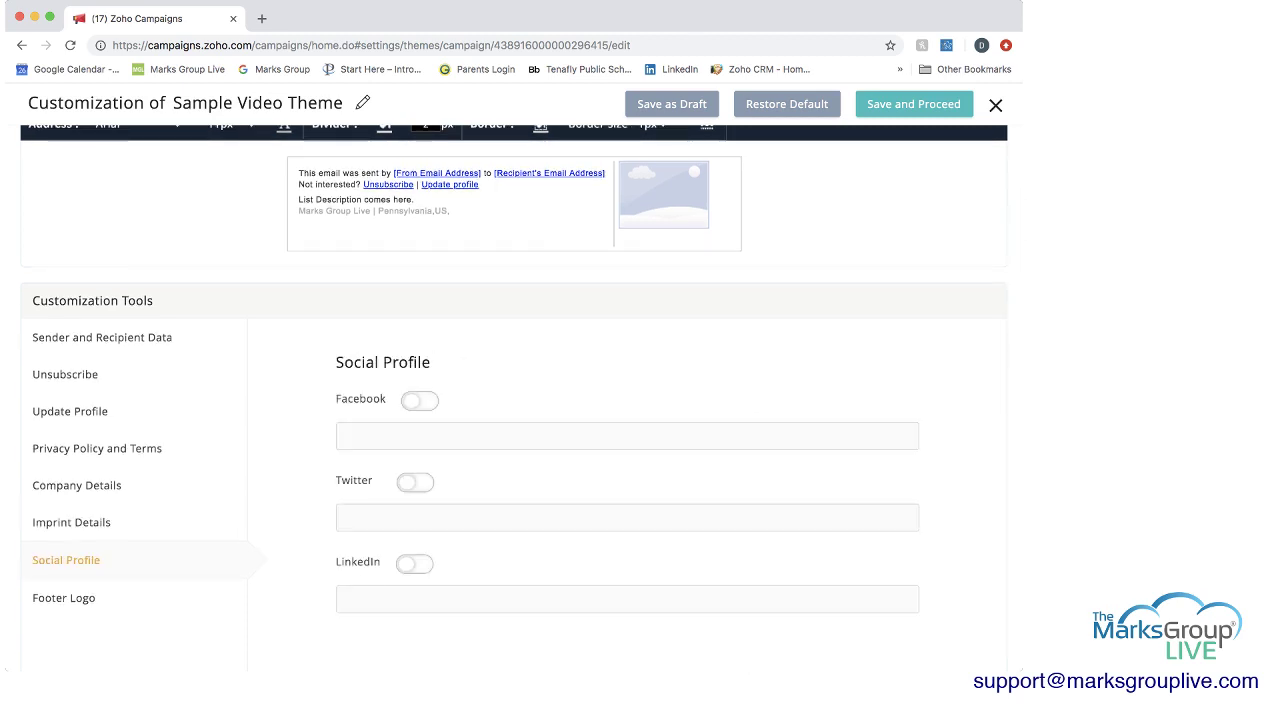
pyautogui.click(419, 401)
pyautogui.click(419, 401)
pyautogui.click(414, 564)
pyautogui.click(414, 564)
pyautogui.scroll(-2, 414, 564)
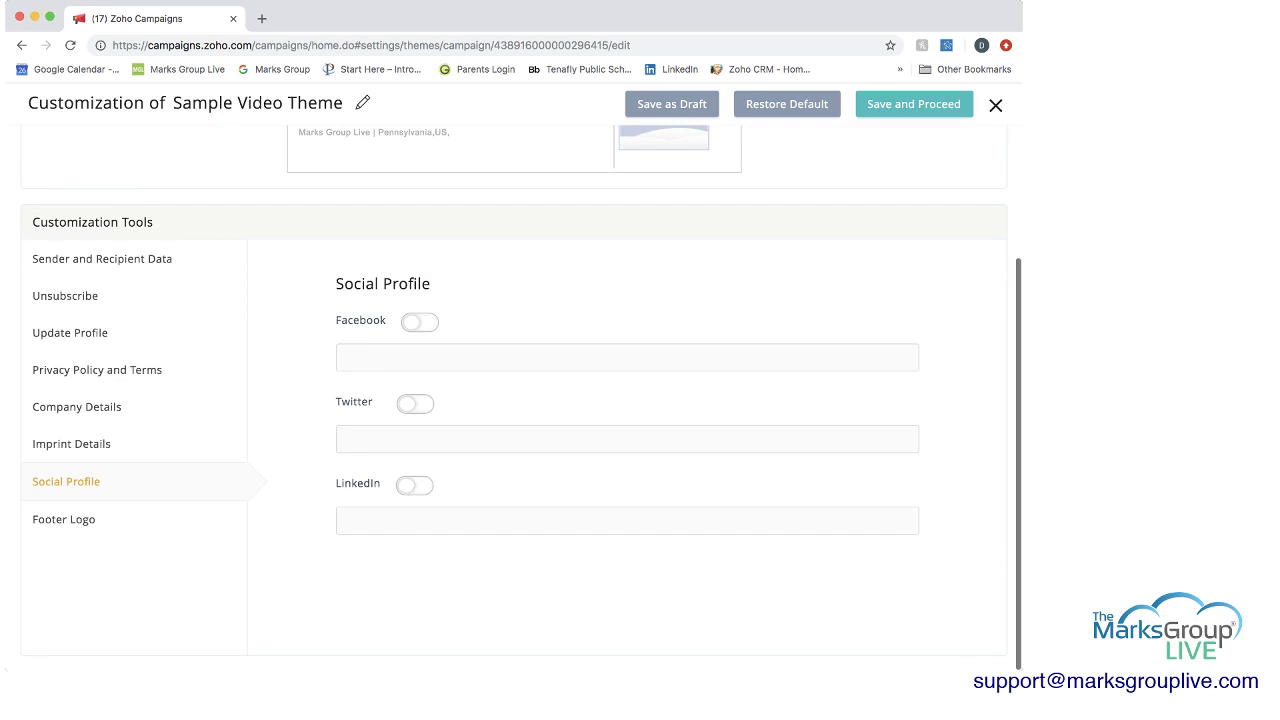
# Step: View the Footer Logo settings and save the Sample Video Theme as a draft
pyautogui.click(64, 519)
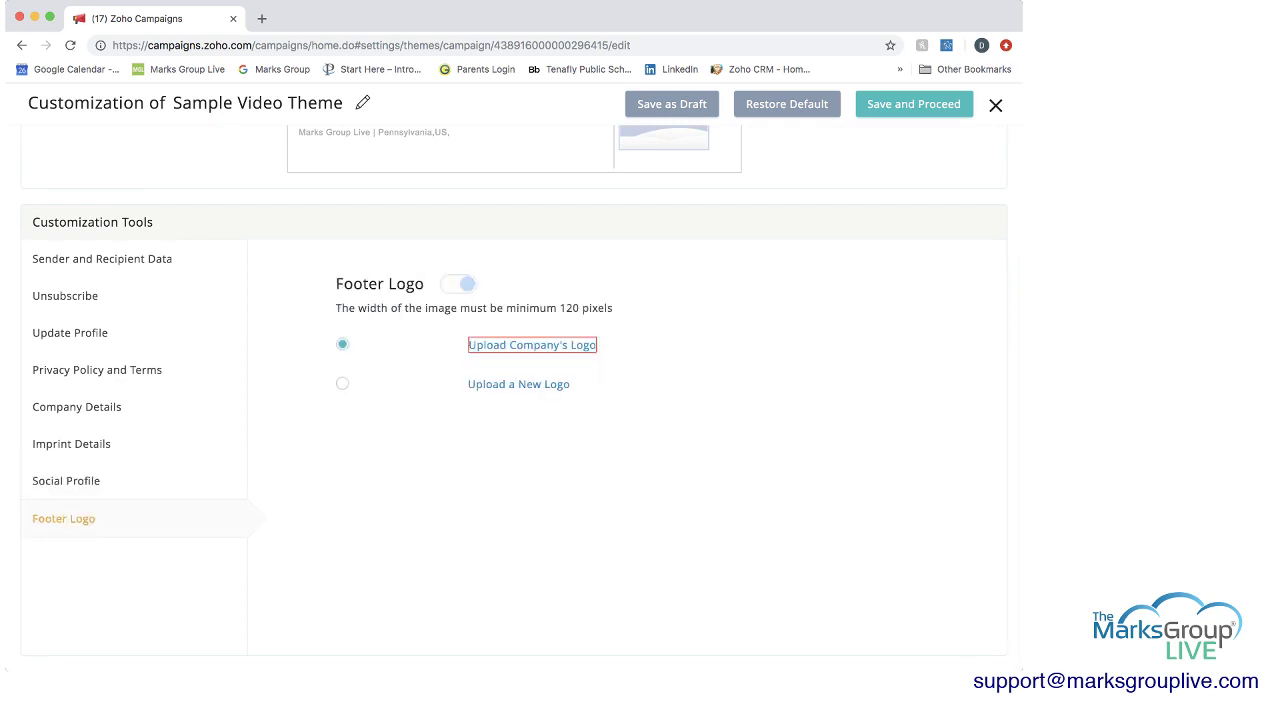
pyautogui.scroll(5, 640, 400)
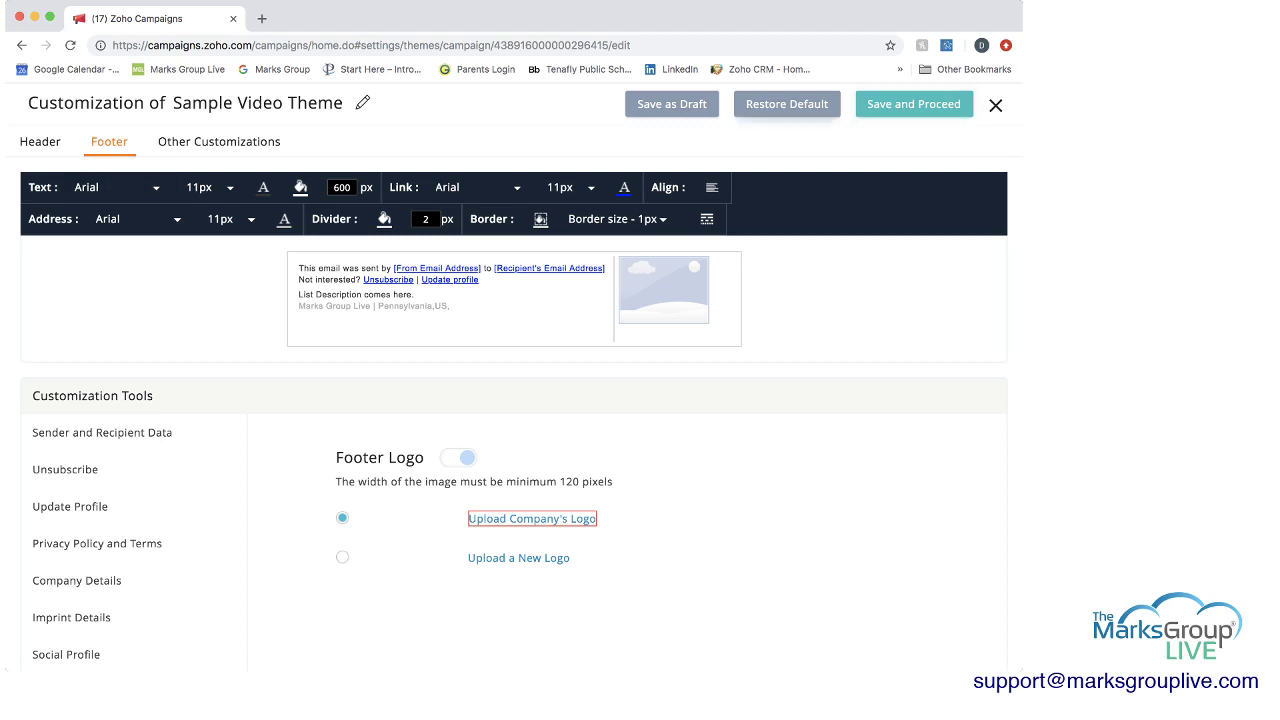
pyautogui.click(672, 104)
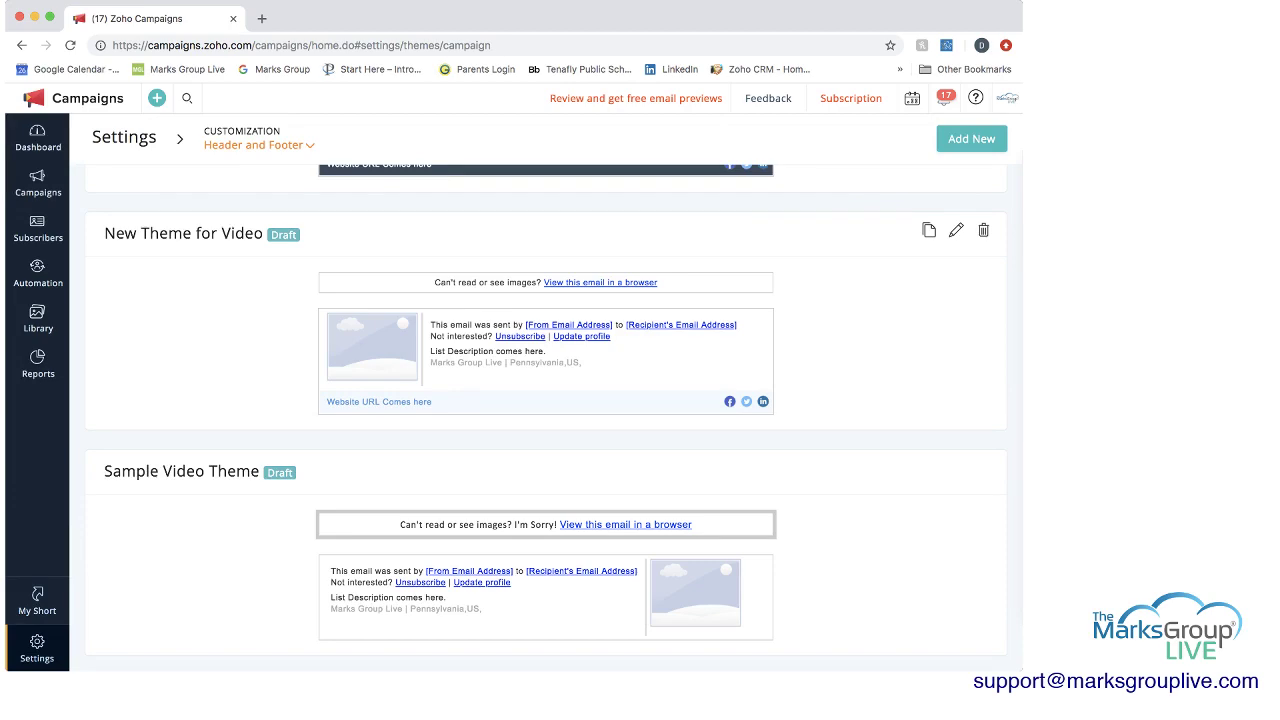
# Step: Examine the saved header and footer themes, comparing Sample Video Theme with the other themes in the list
pyautogui.scroll(5, 546, 416)
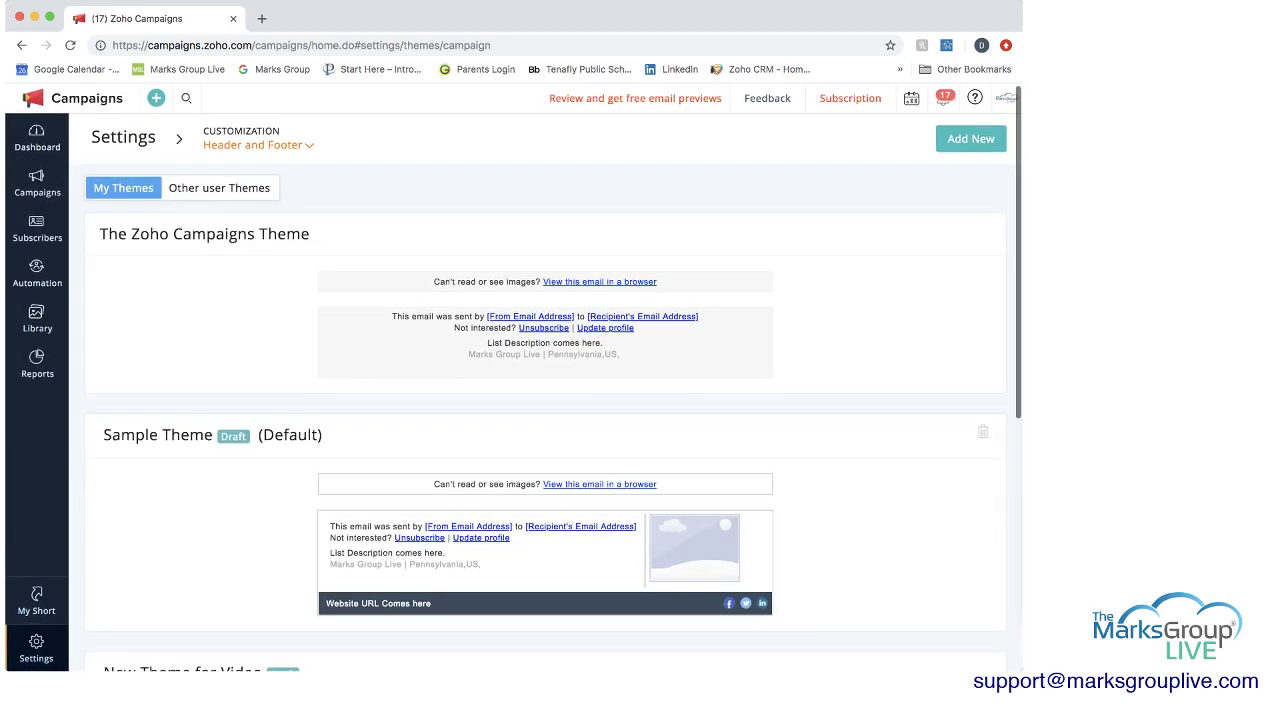
pyautogui.scroll(-5, 546, 416)
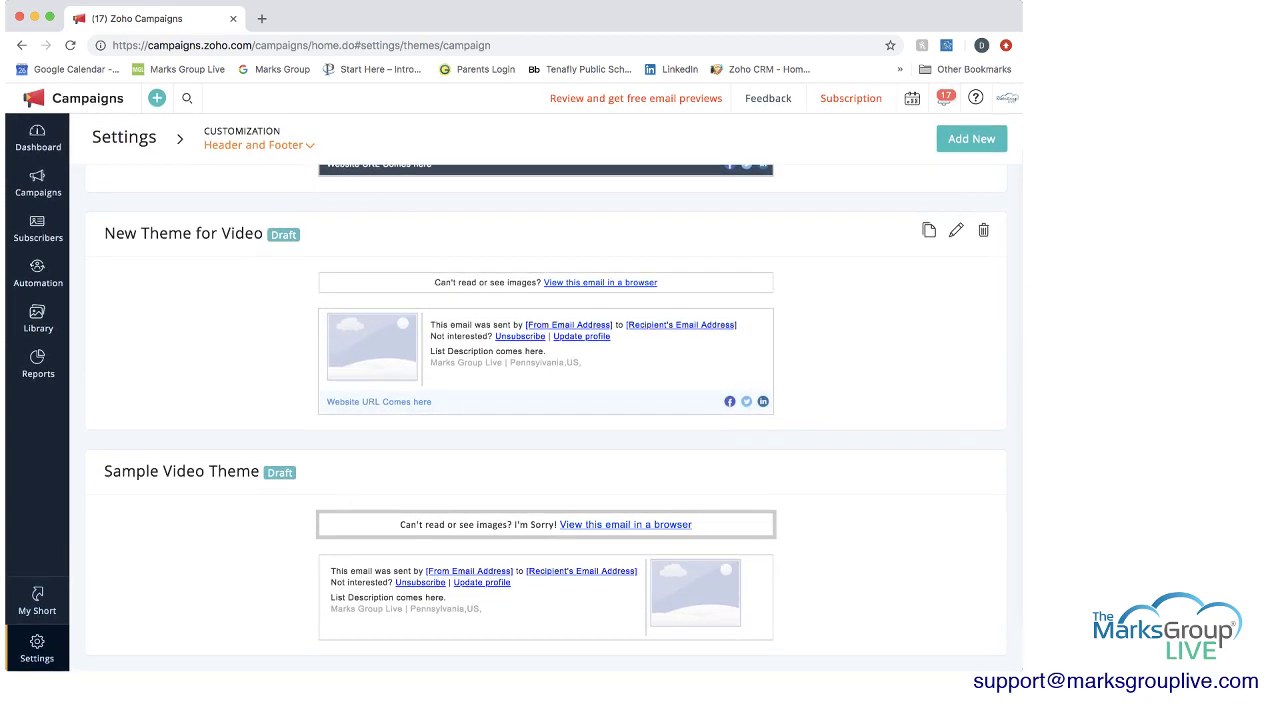
pyautogui.scroll(1, 546, 540)
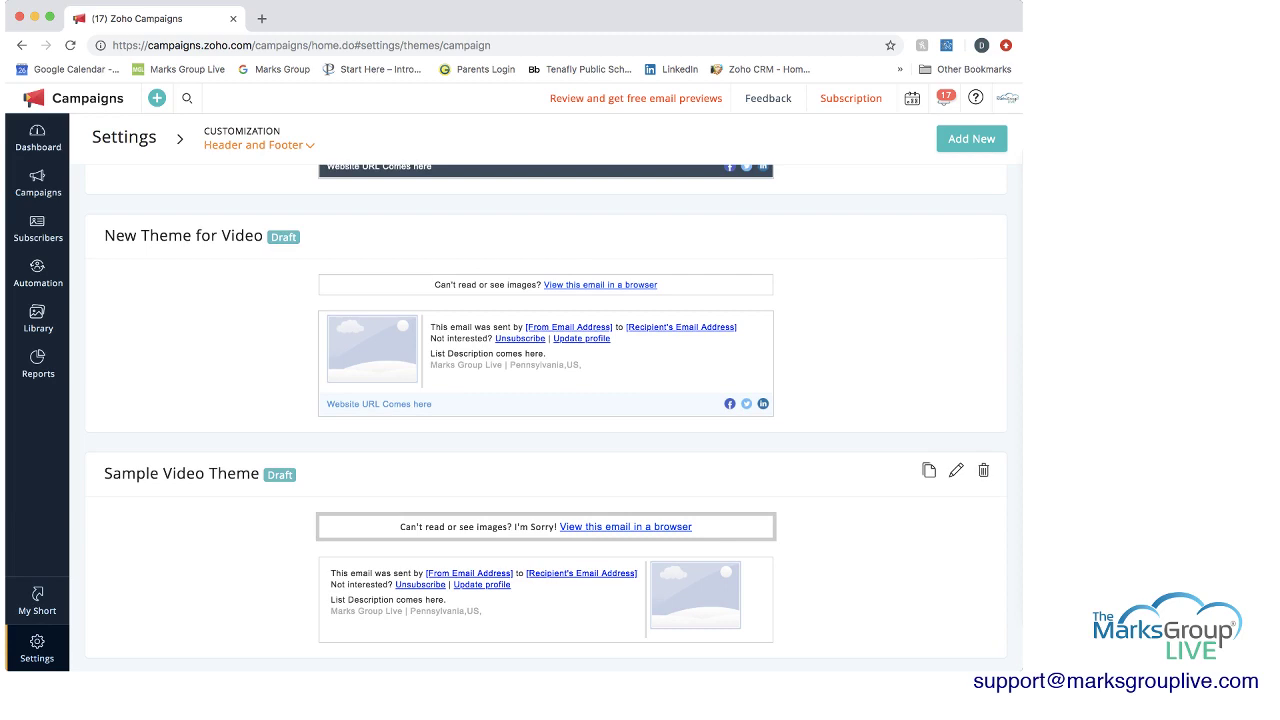
pyautogui.scroll(3, 546, 416)
pyautogui.scroll(-2, 546, 416)
pyautogui.scroll(-1, 546, 440)
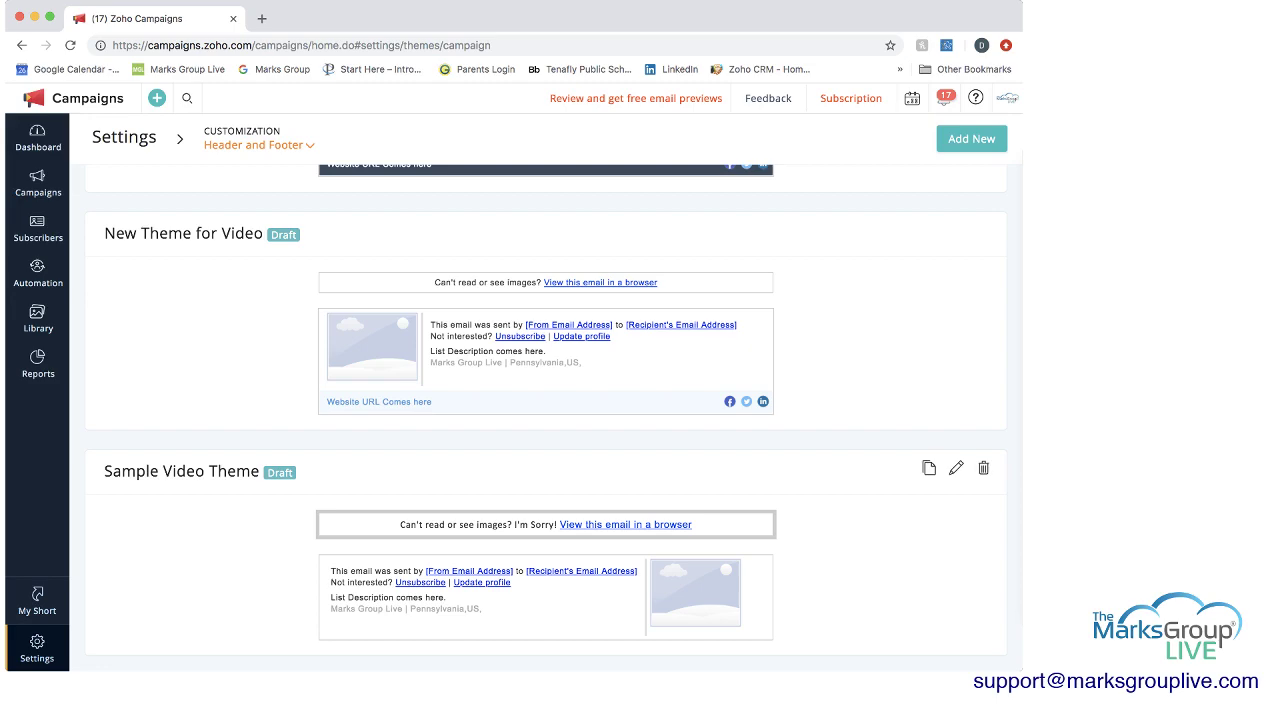
pyautogui.scroll(5, 546, 480)
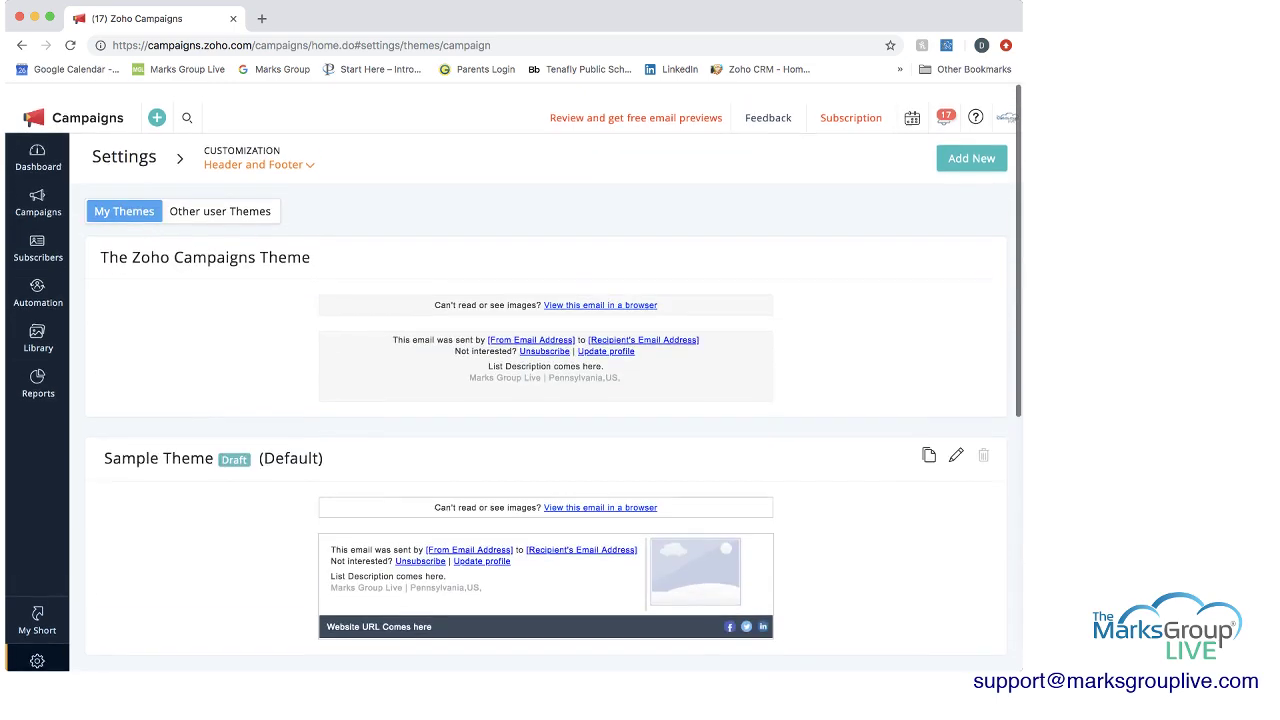
pyautogui.scroll(-5, 546, 416)
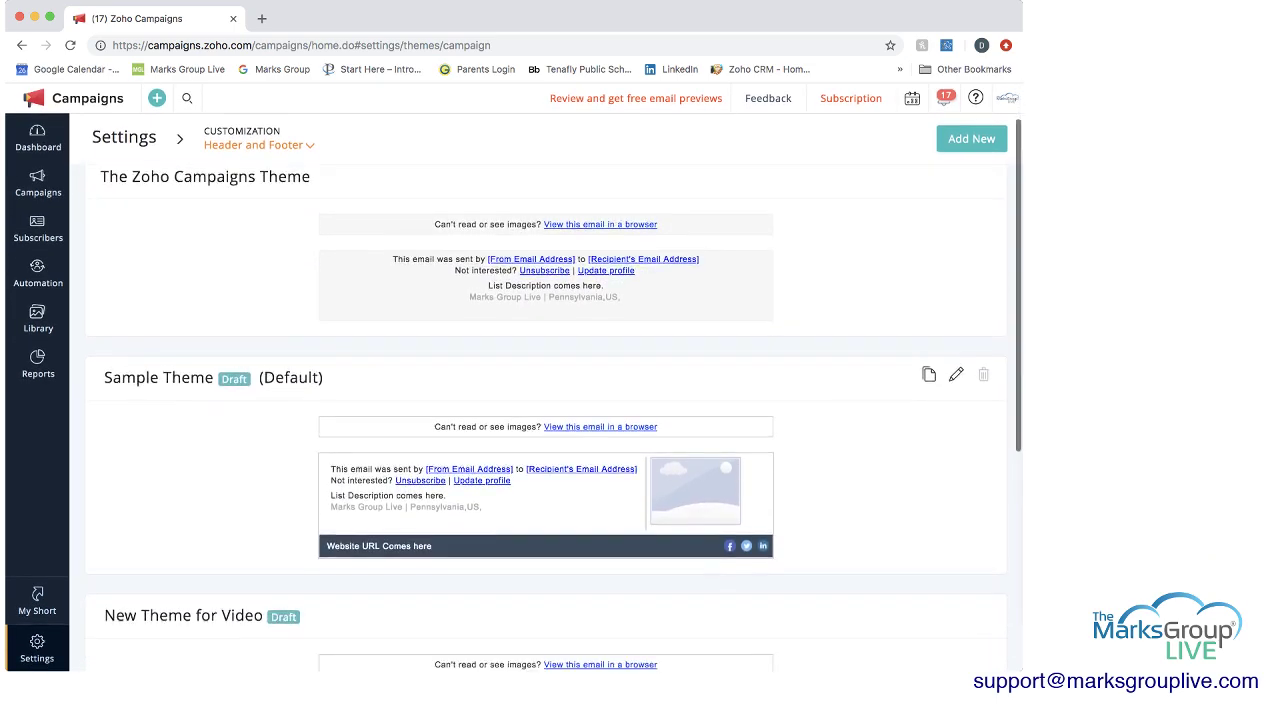
pyautogui.scroll(5, 546, 440)
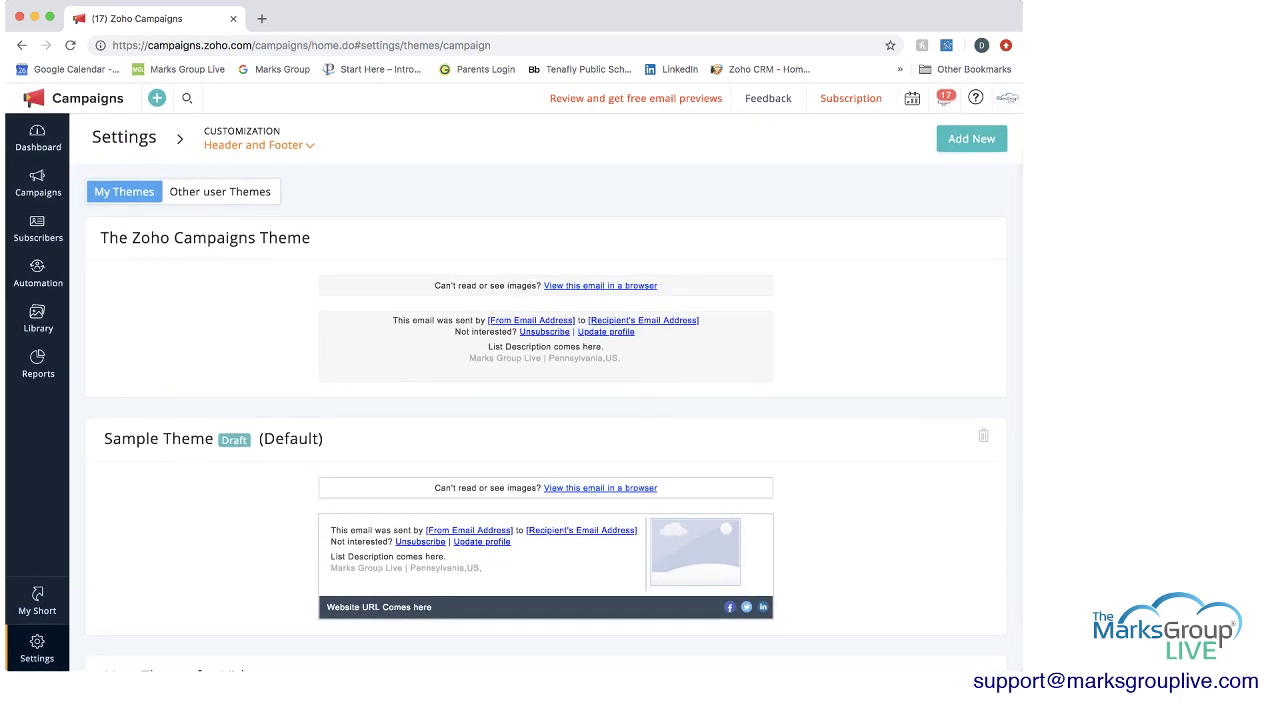
# Step: Open the Sample Video Welcome Campaign from the regular campaigns and review its editing options, preview and details
pyautogui.click(124, 137)
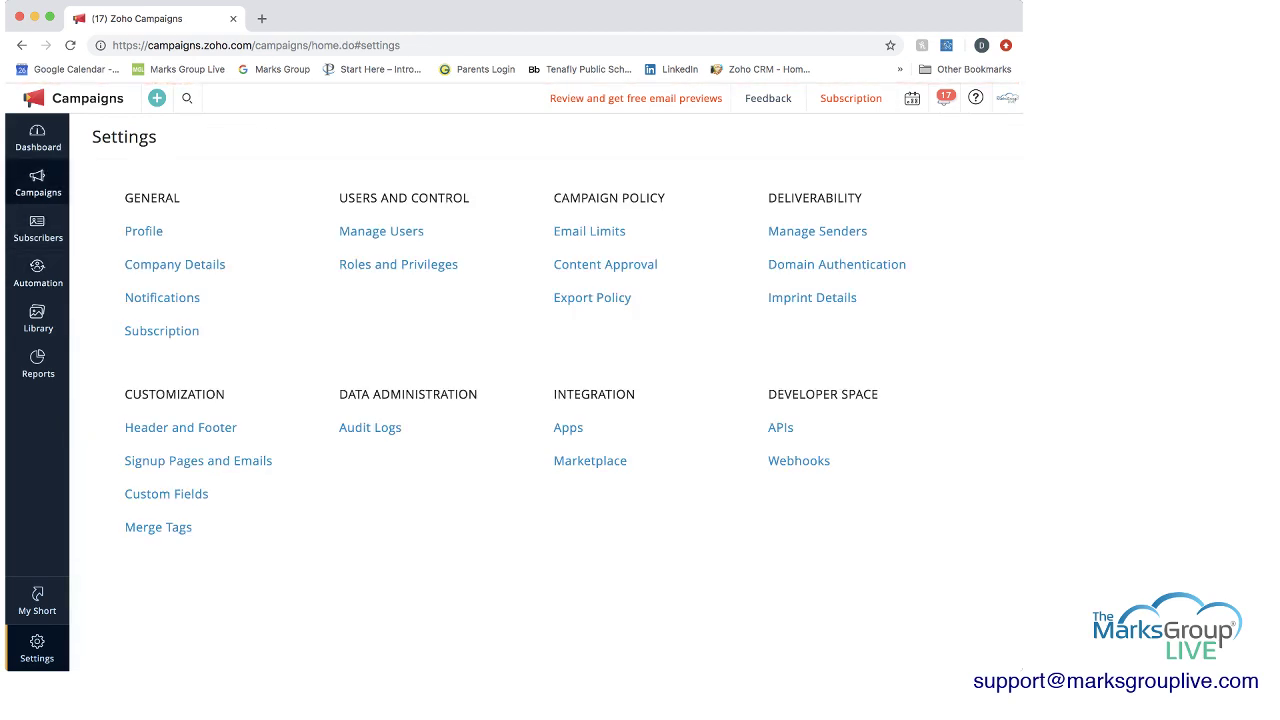
pyautogui.moveTo(38, 183)
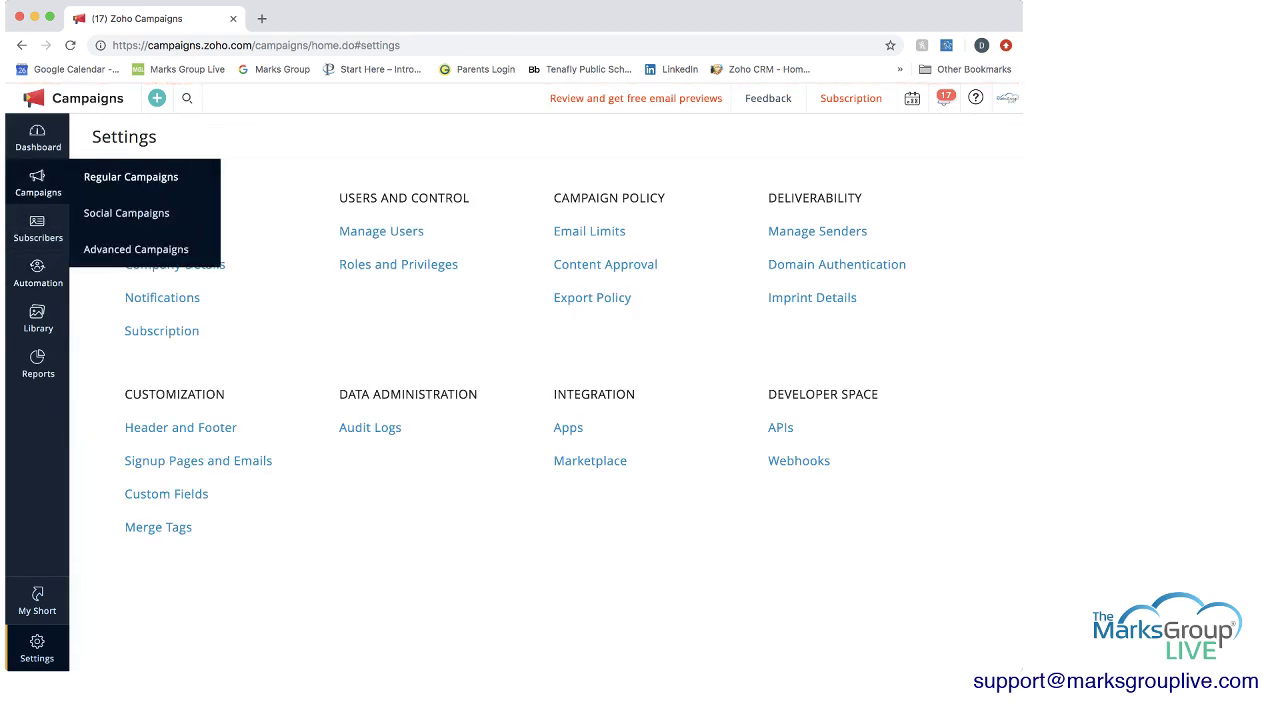
pyautogui.click(131, 176)
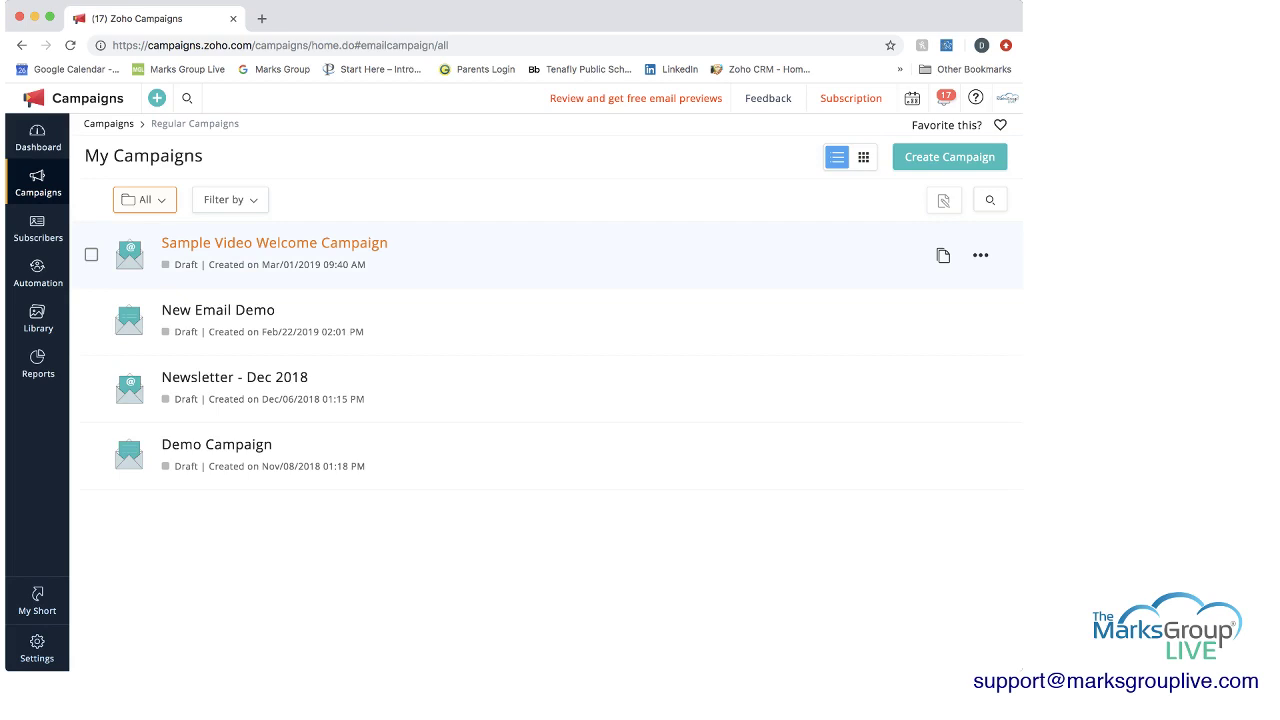
pyautogui.click(274, 243)
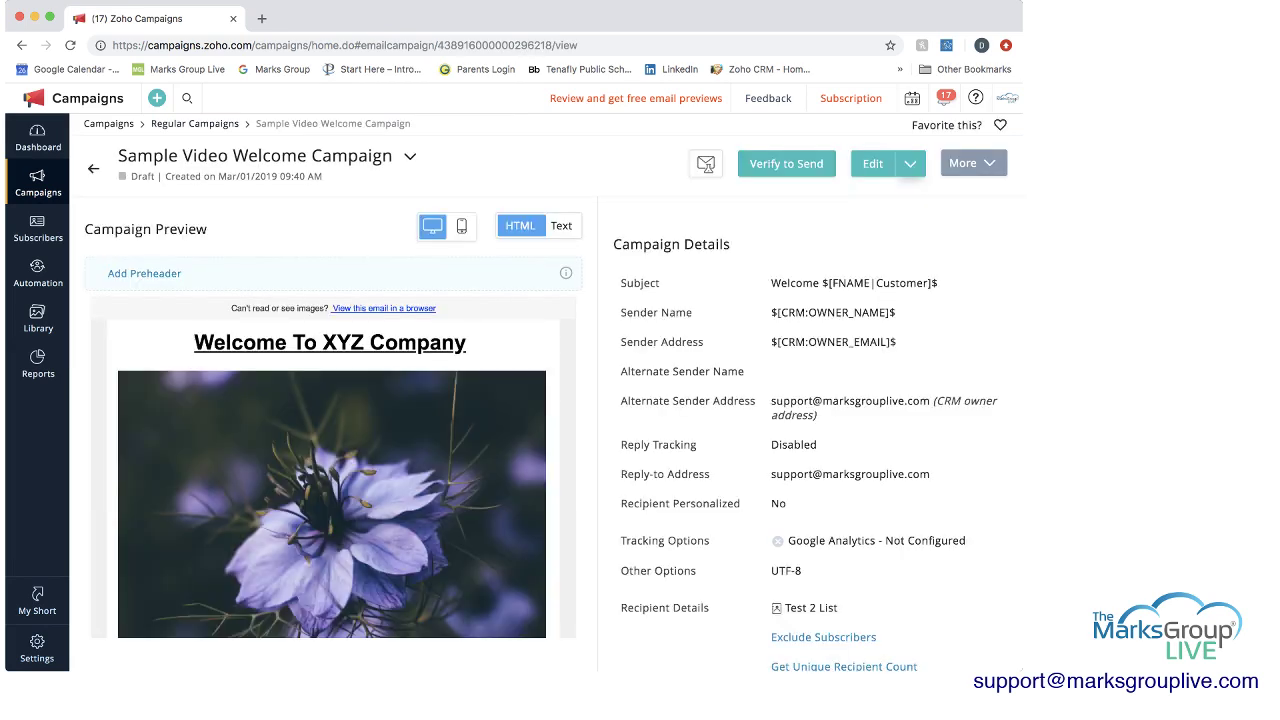
pyautogui.click(910, 163)
pyautogui.scroll(-5, 332, 465)
pyautogui.scroll(5, 332, 465)
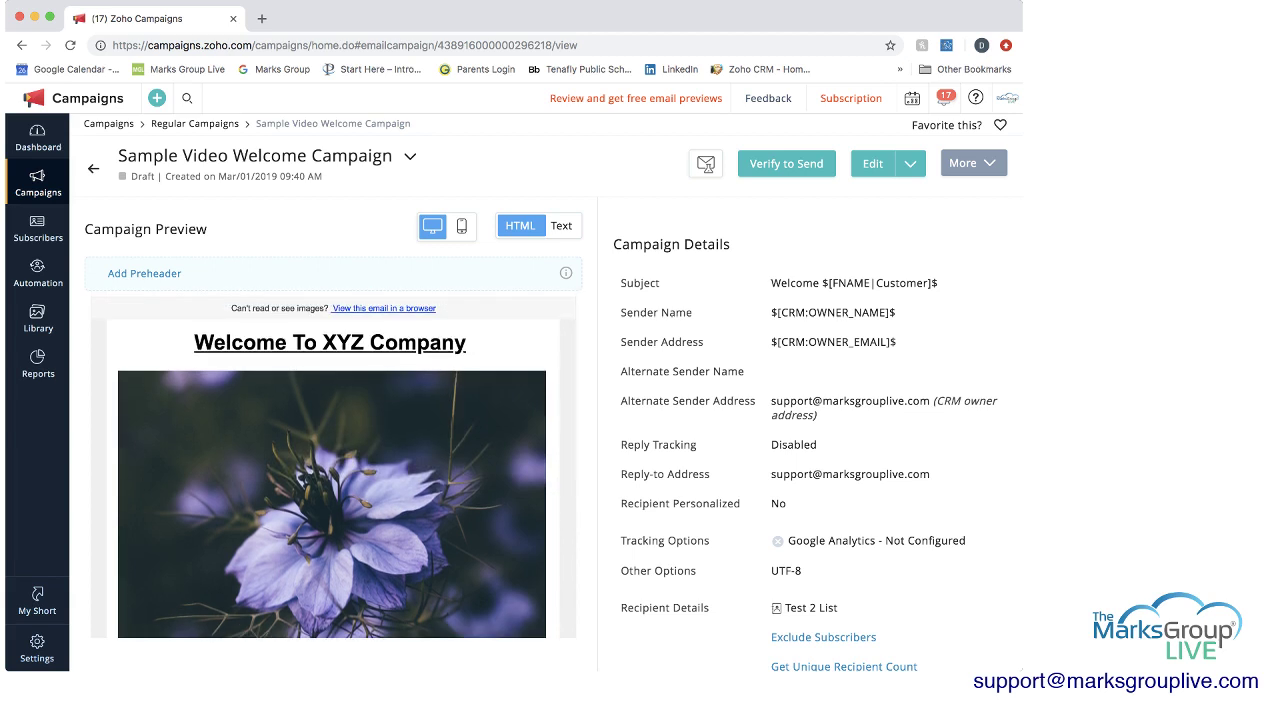